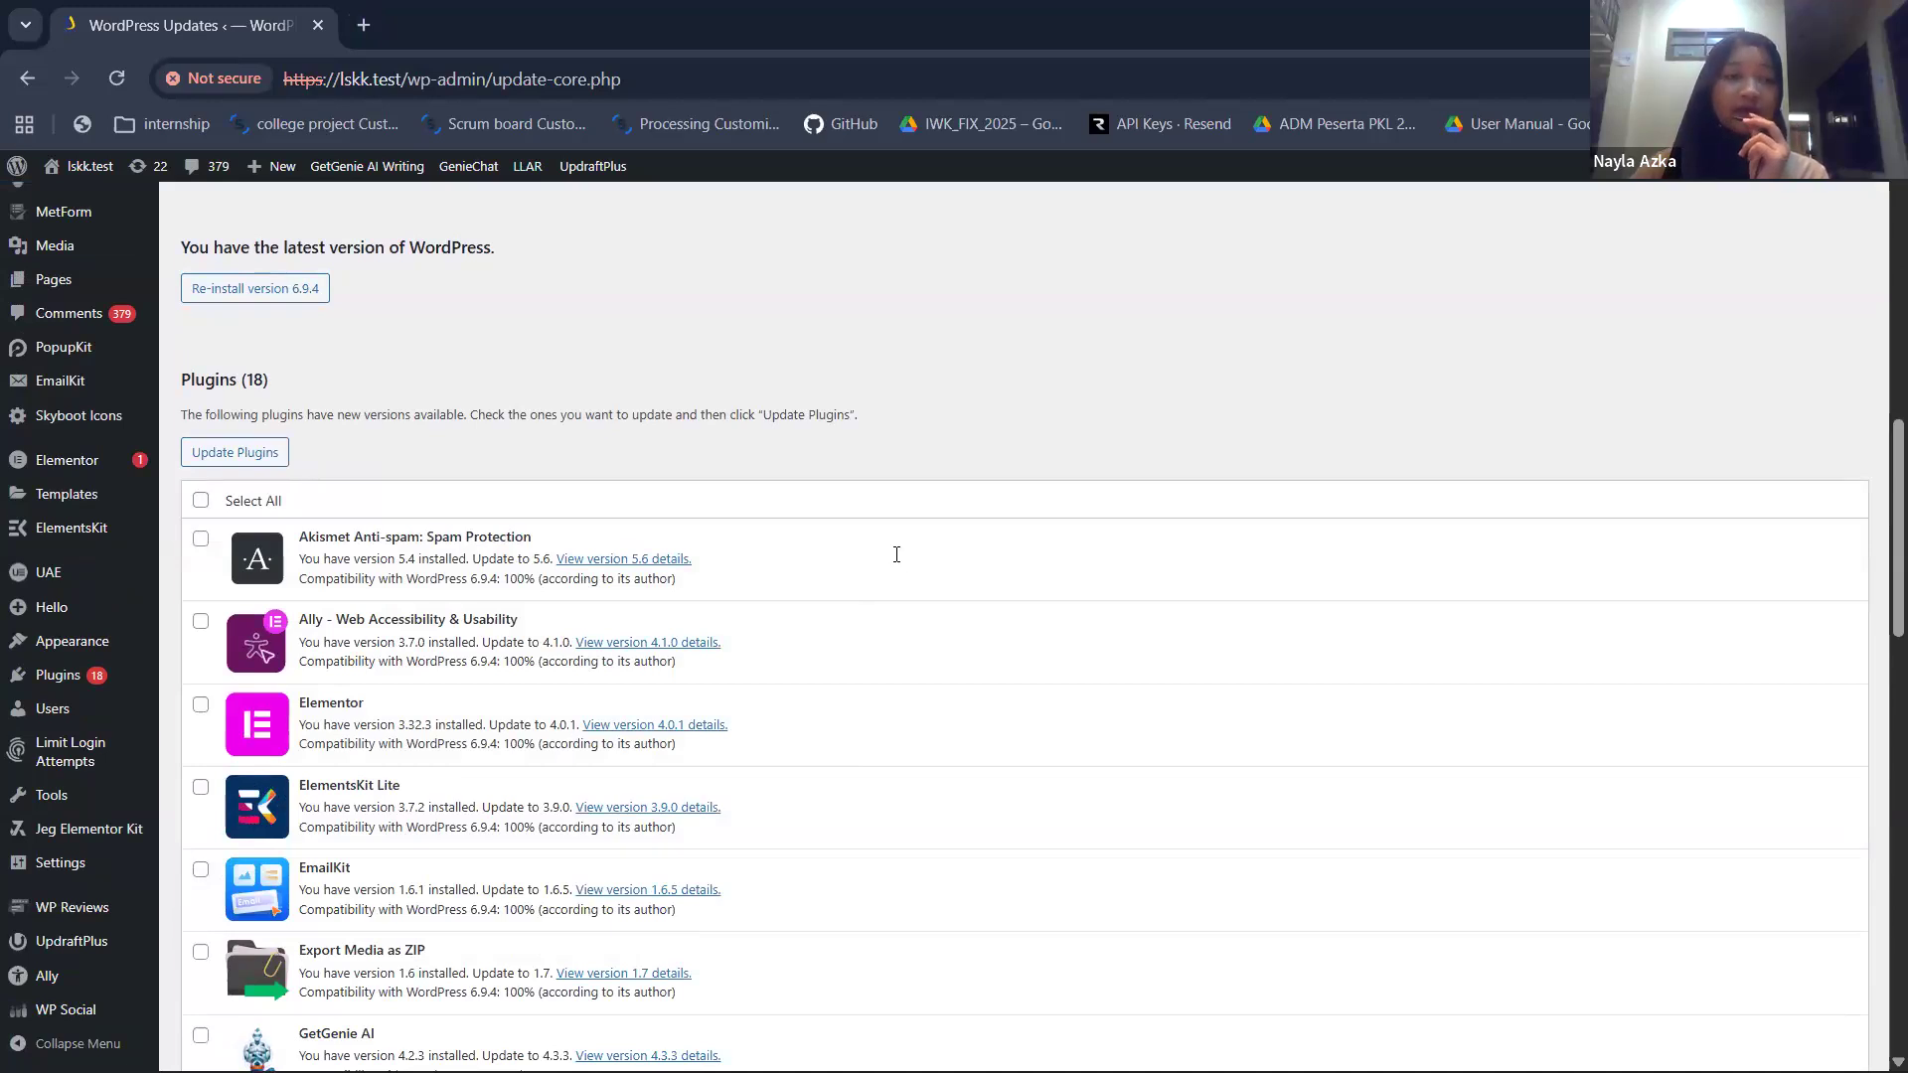
- Review the WordPress version and the list of available plugin updates on the WordPress Updates page
{"action": "scroll", "coordinate": [896, 554], "scroll_direction": "up", "scroll_amount": 5}
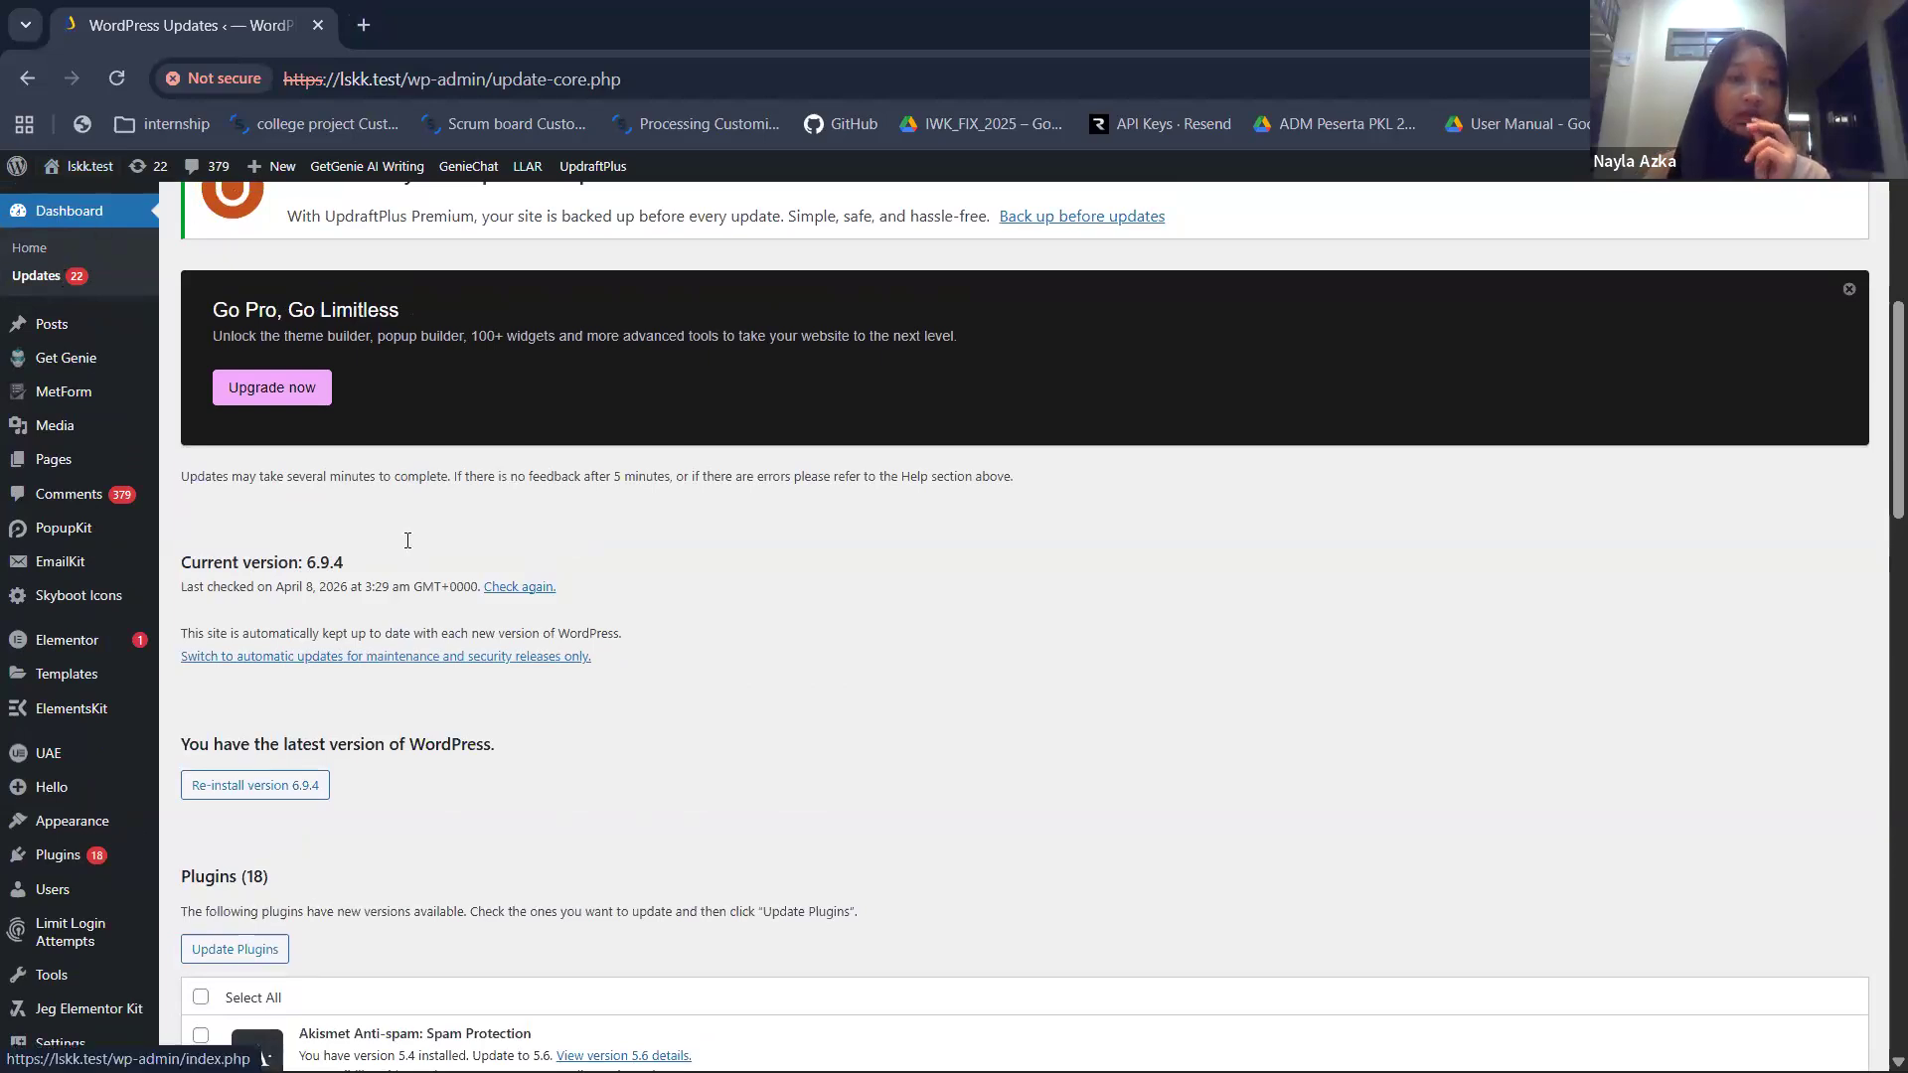
{"action": "scroll", "coordinate": [408, 540], "scroll_direction": "down", "scroll_amount": 6}
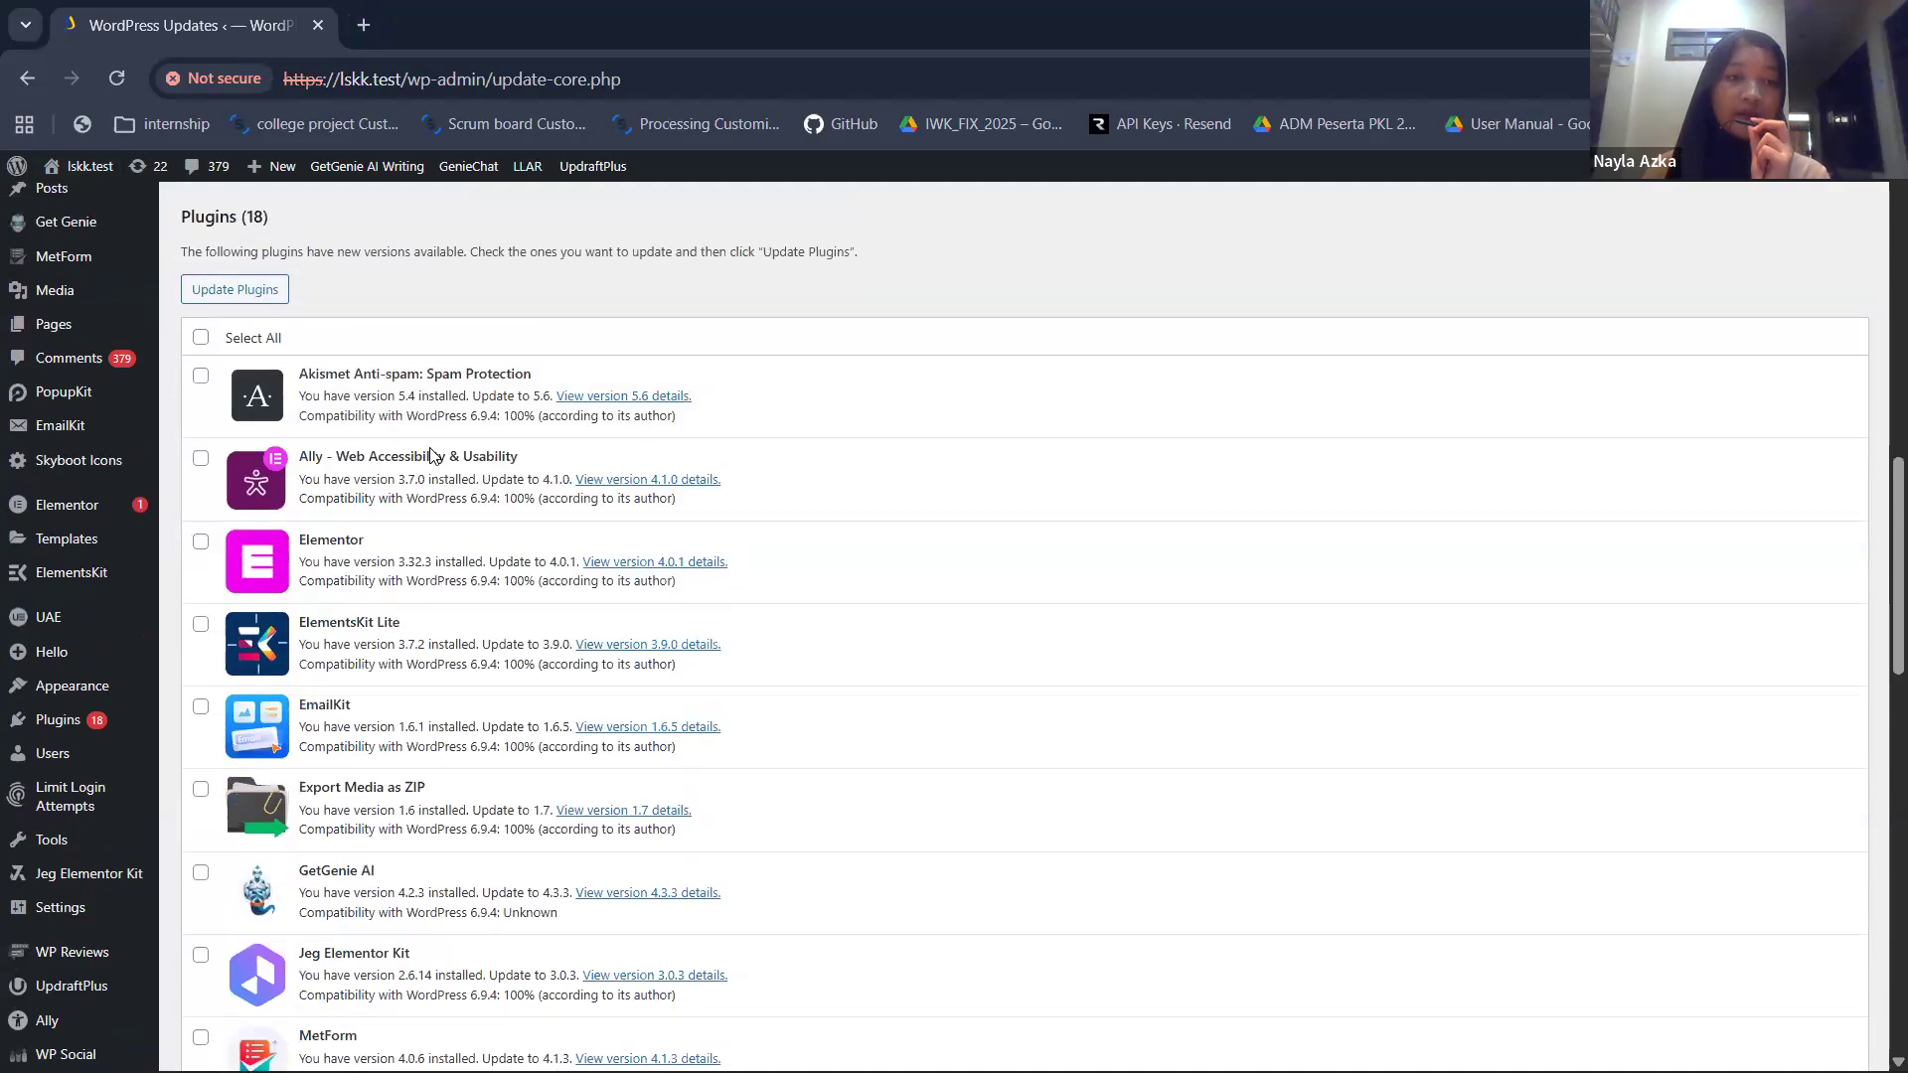
{"action": "scroll", "coordinate": [430, 455], "scroll_direction": "down", "scroll_amount": 4}
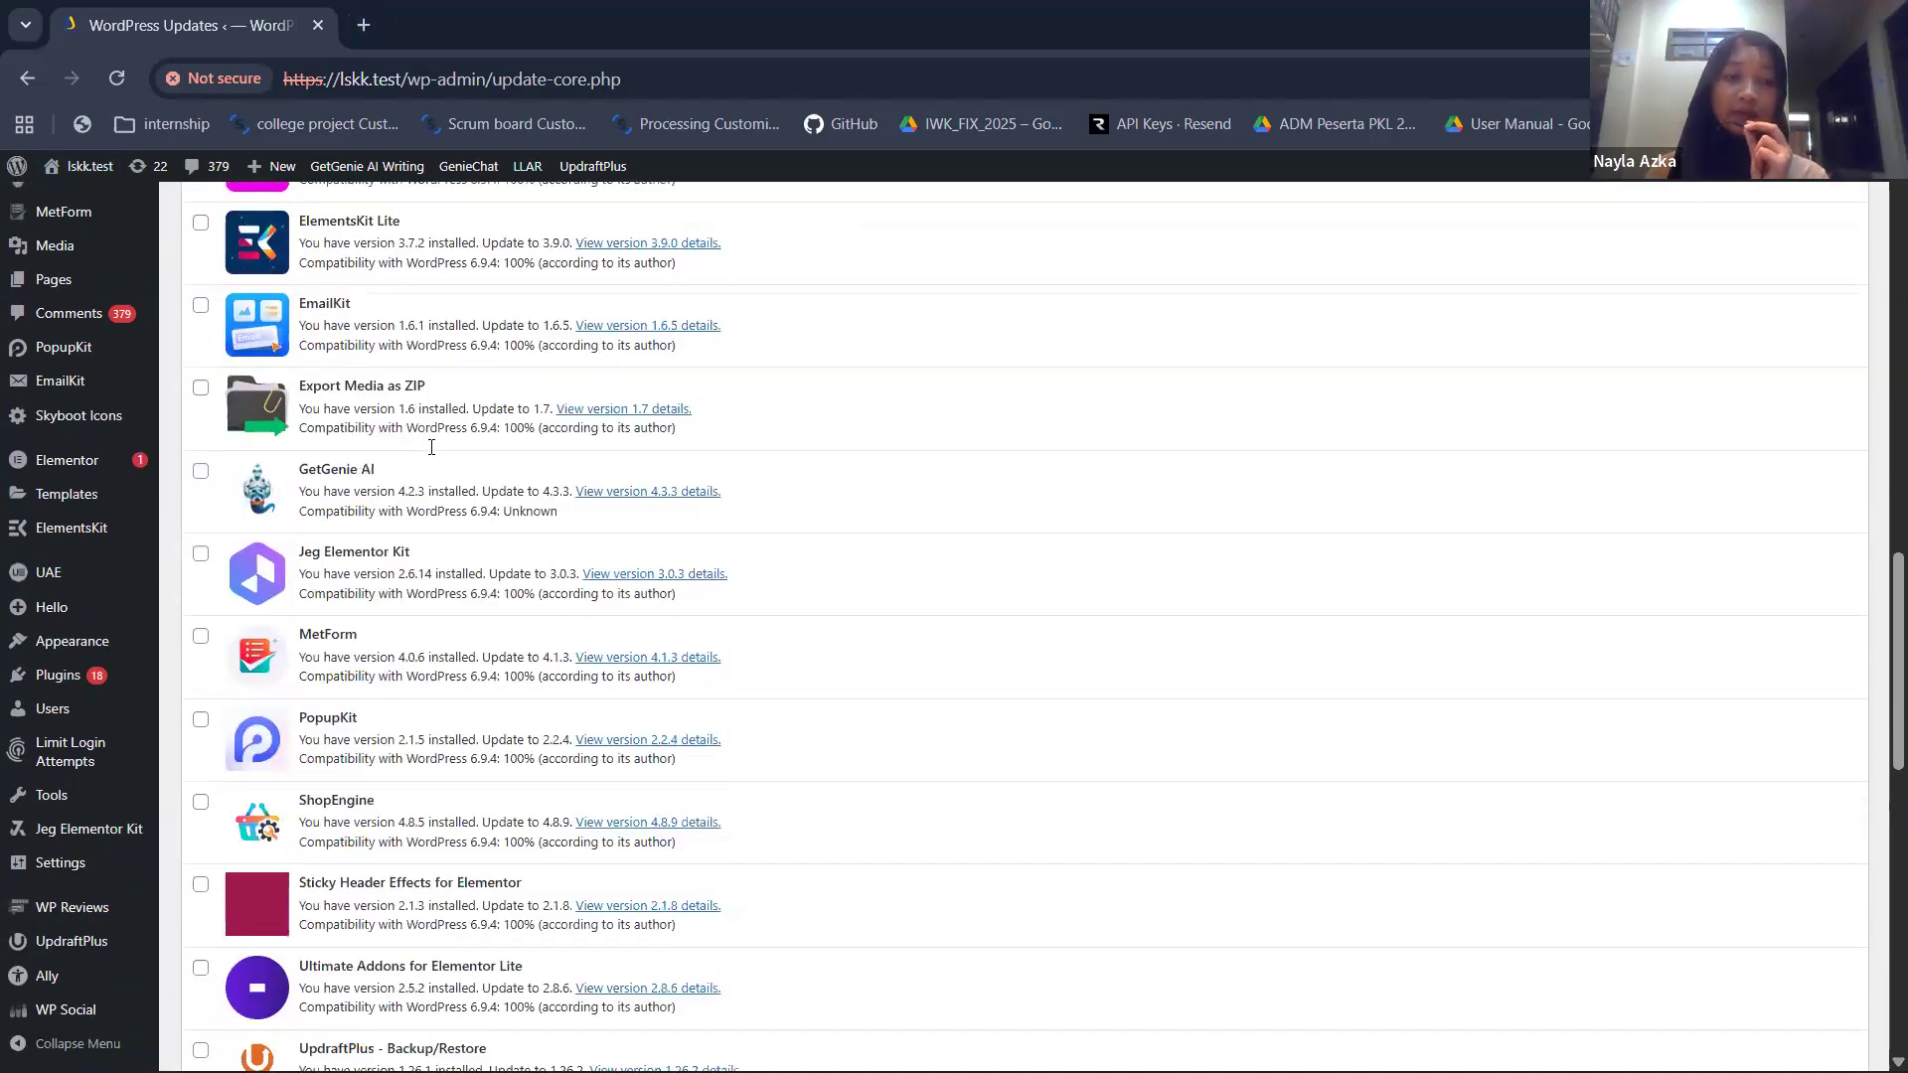
{"action": "scroll", "coordinate": [430, 447], "scroll_direction": "down", "scroll_amount": 10}
{"action": "scroll", "coordinate": [418, 472], "scroll_direction": "up", "scroll_amount": 9}
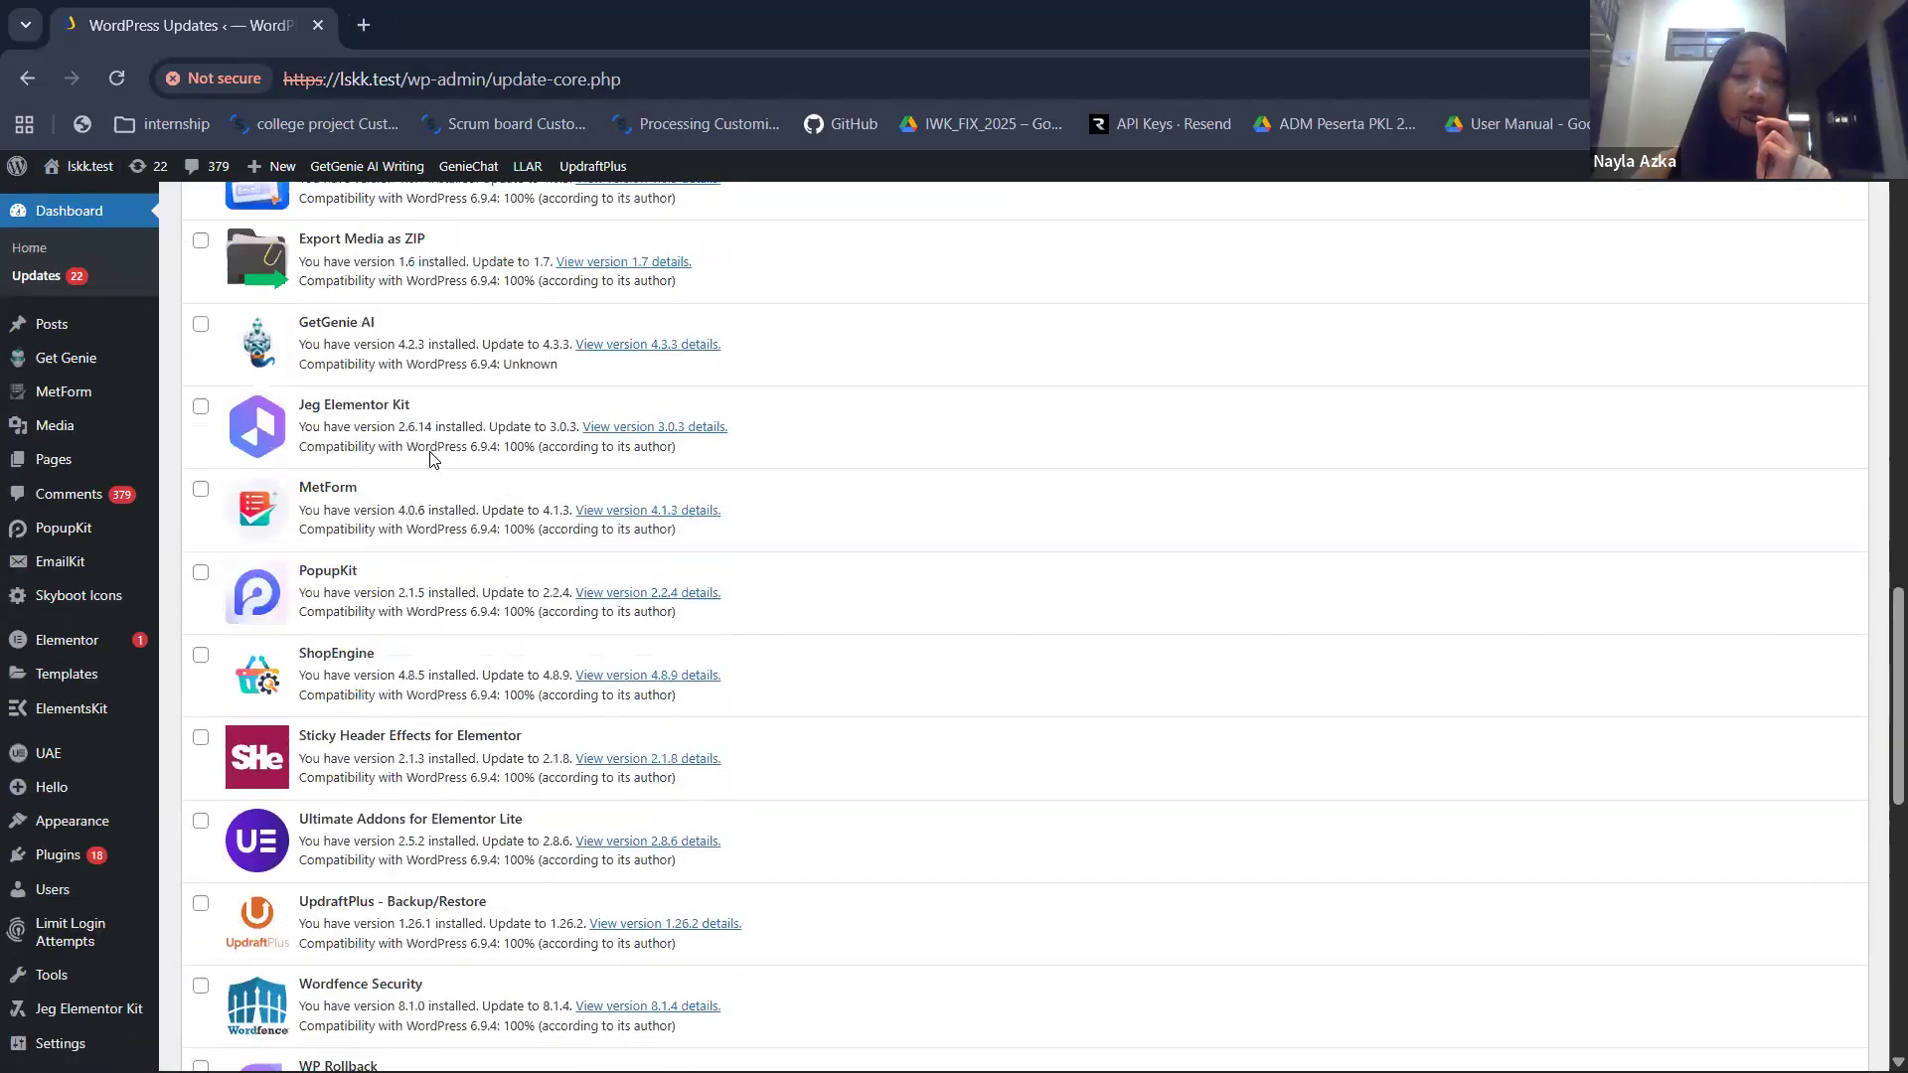
{"action": "scroll", "coordinate": [403, 497], "scroll_direction": "up", "scroll_amount": 5}
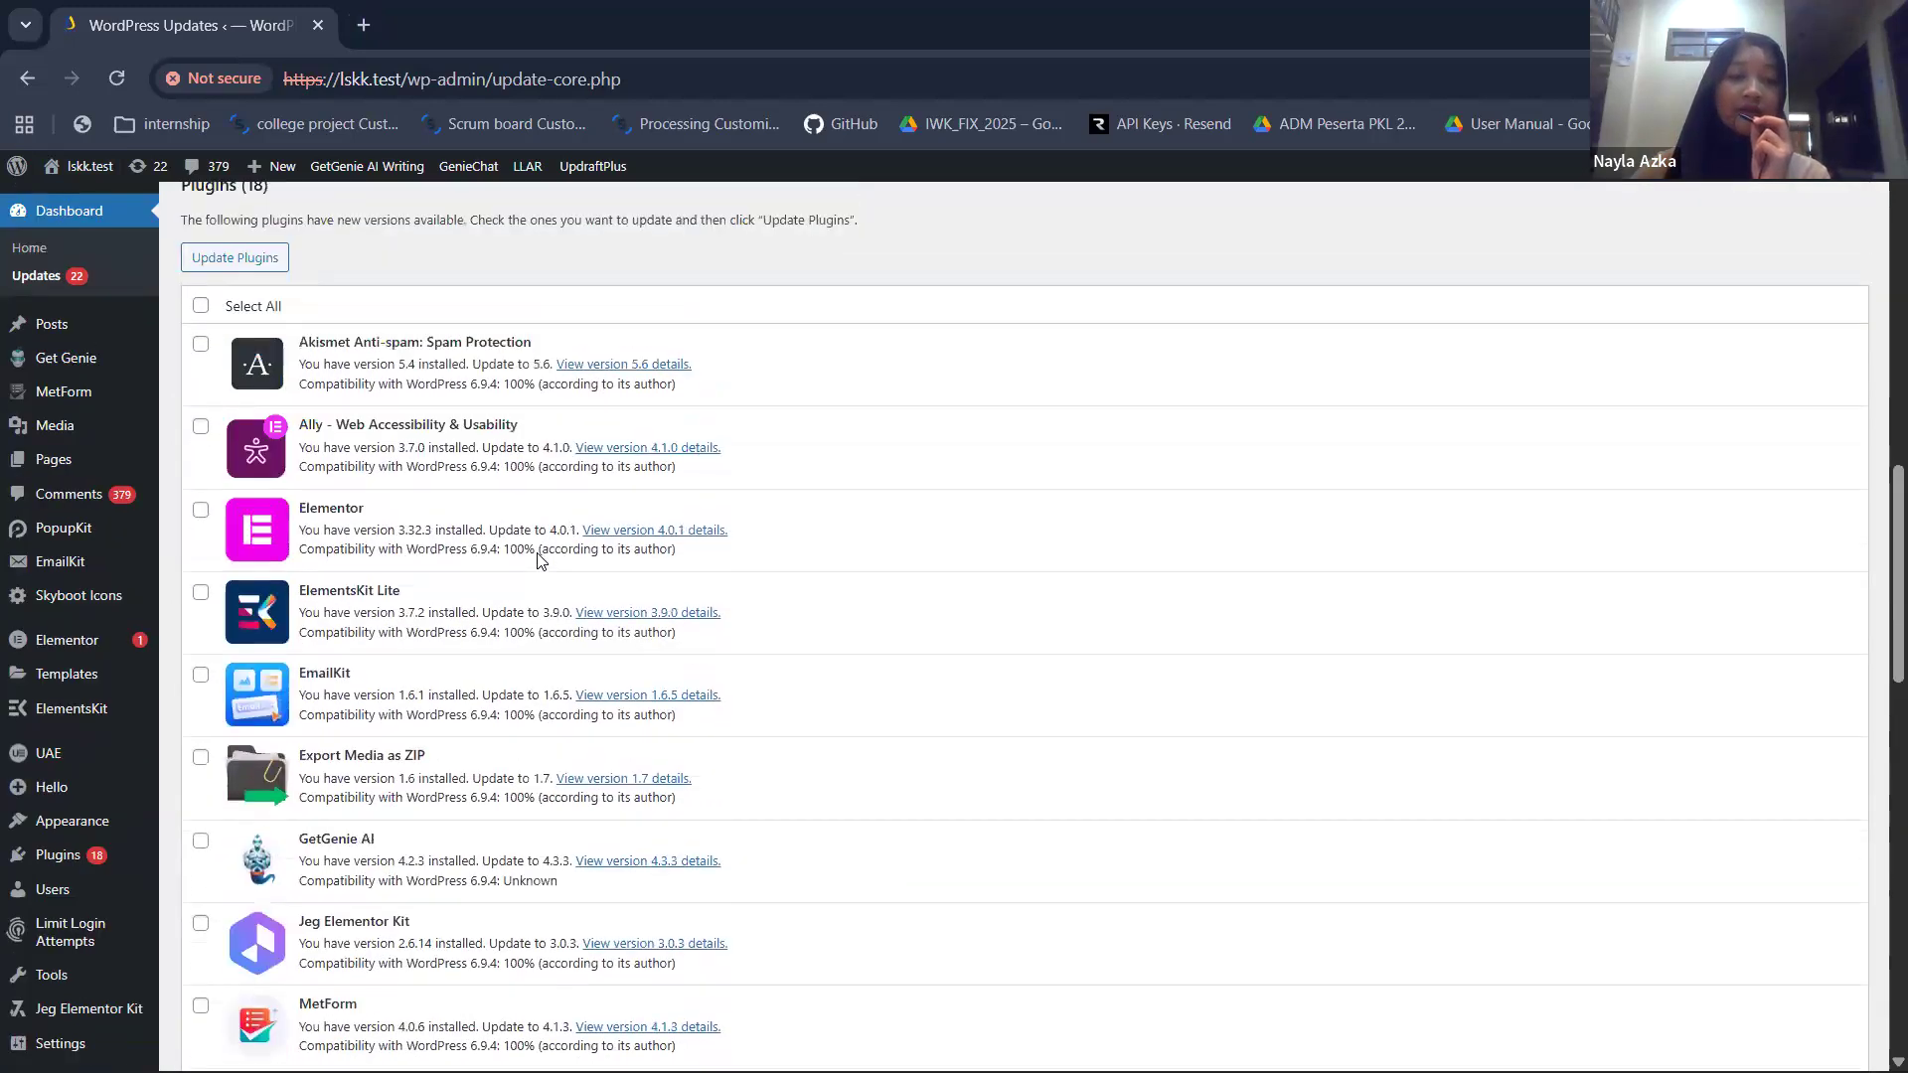
{"action": "scroll", "coordinate": [539, 559], "scroll_direction": "up", "scroll_amount": 1}
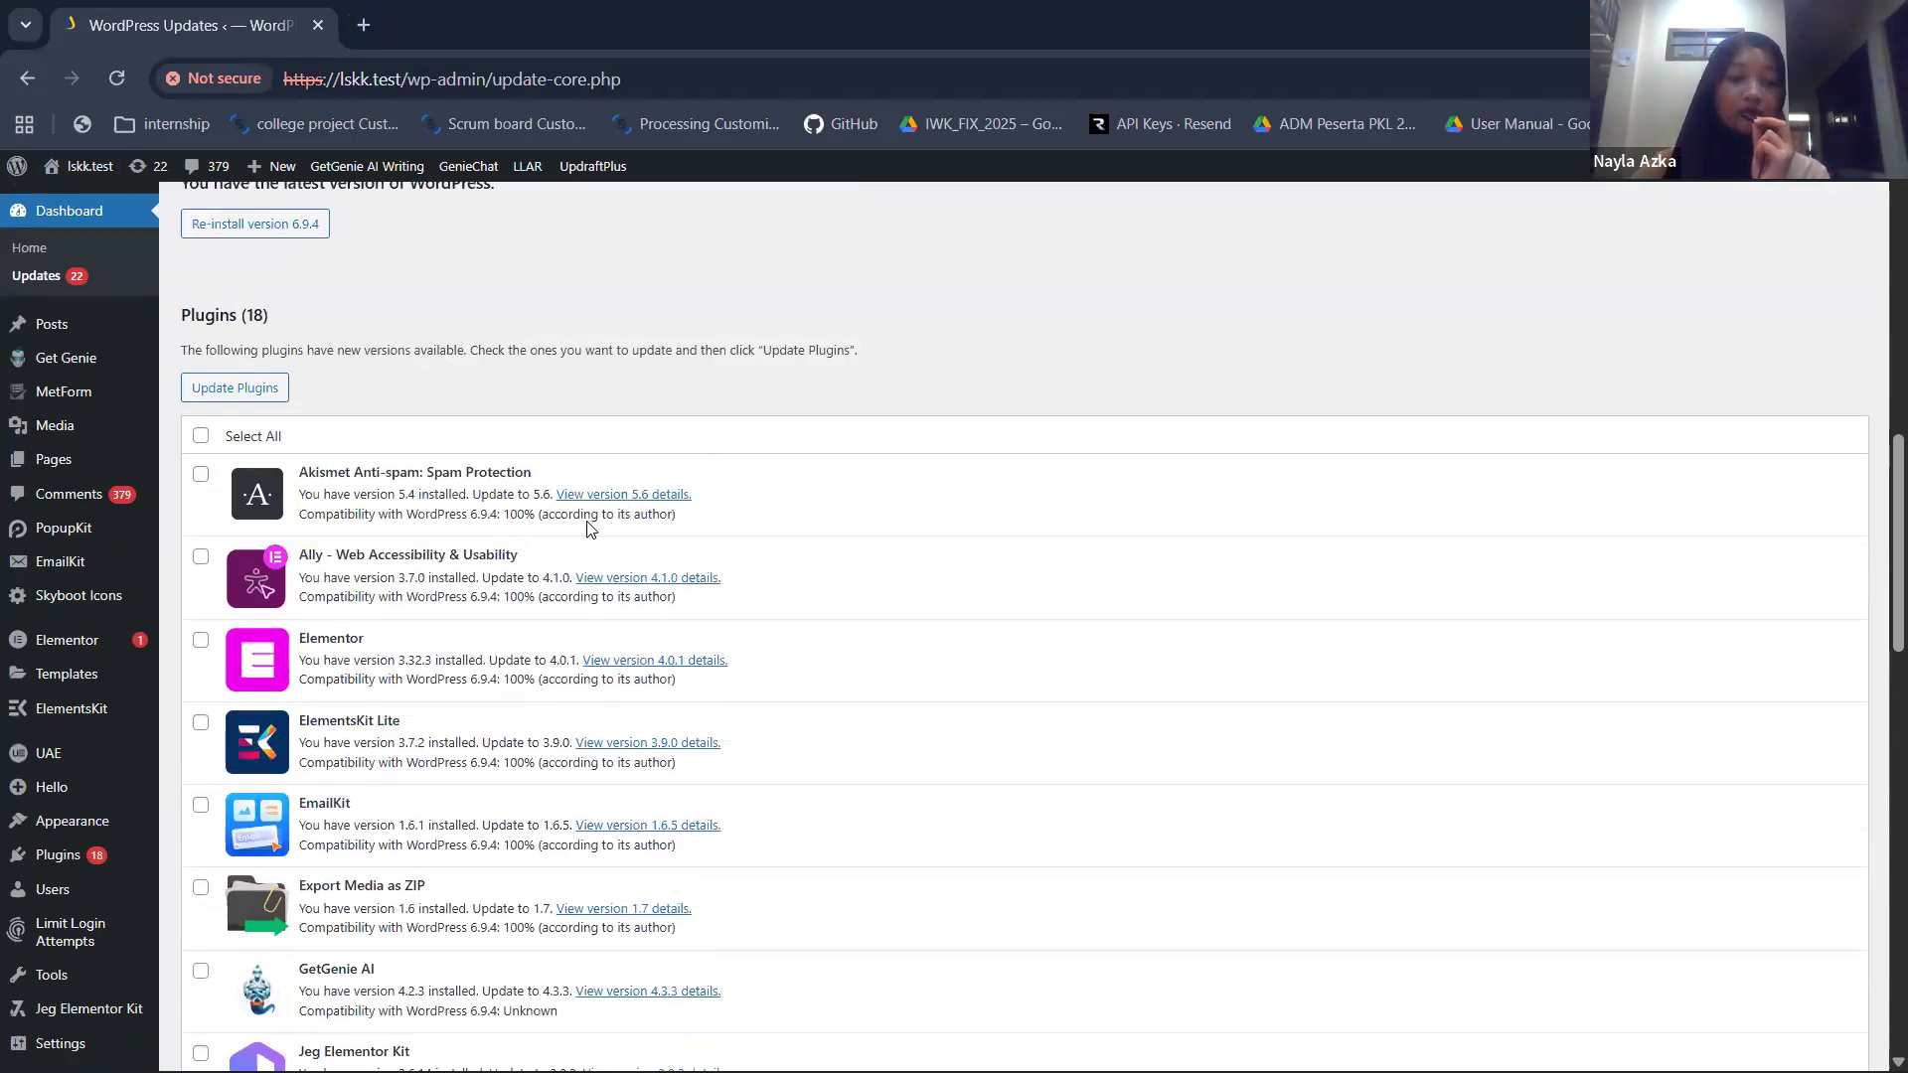
{"action": "scroll", "coordinate": [590, 527], "scroll_direction": "up", "scroll_amount": 5}
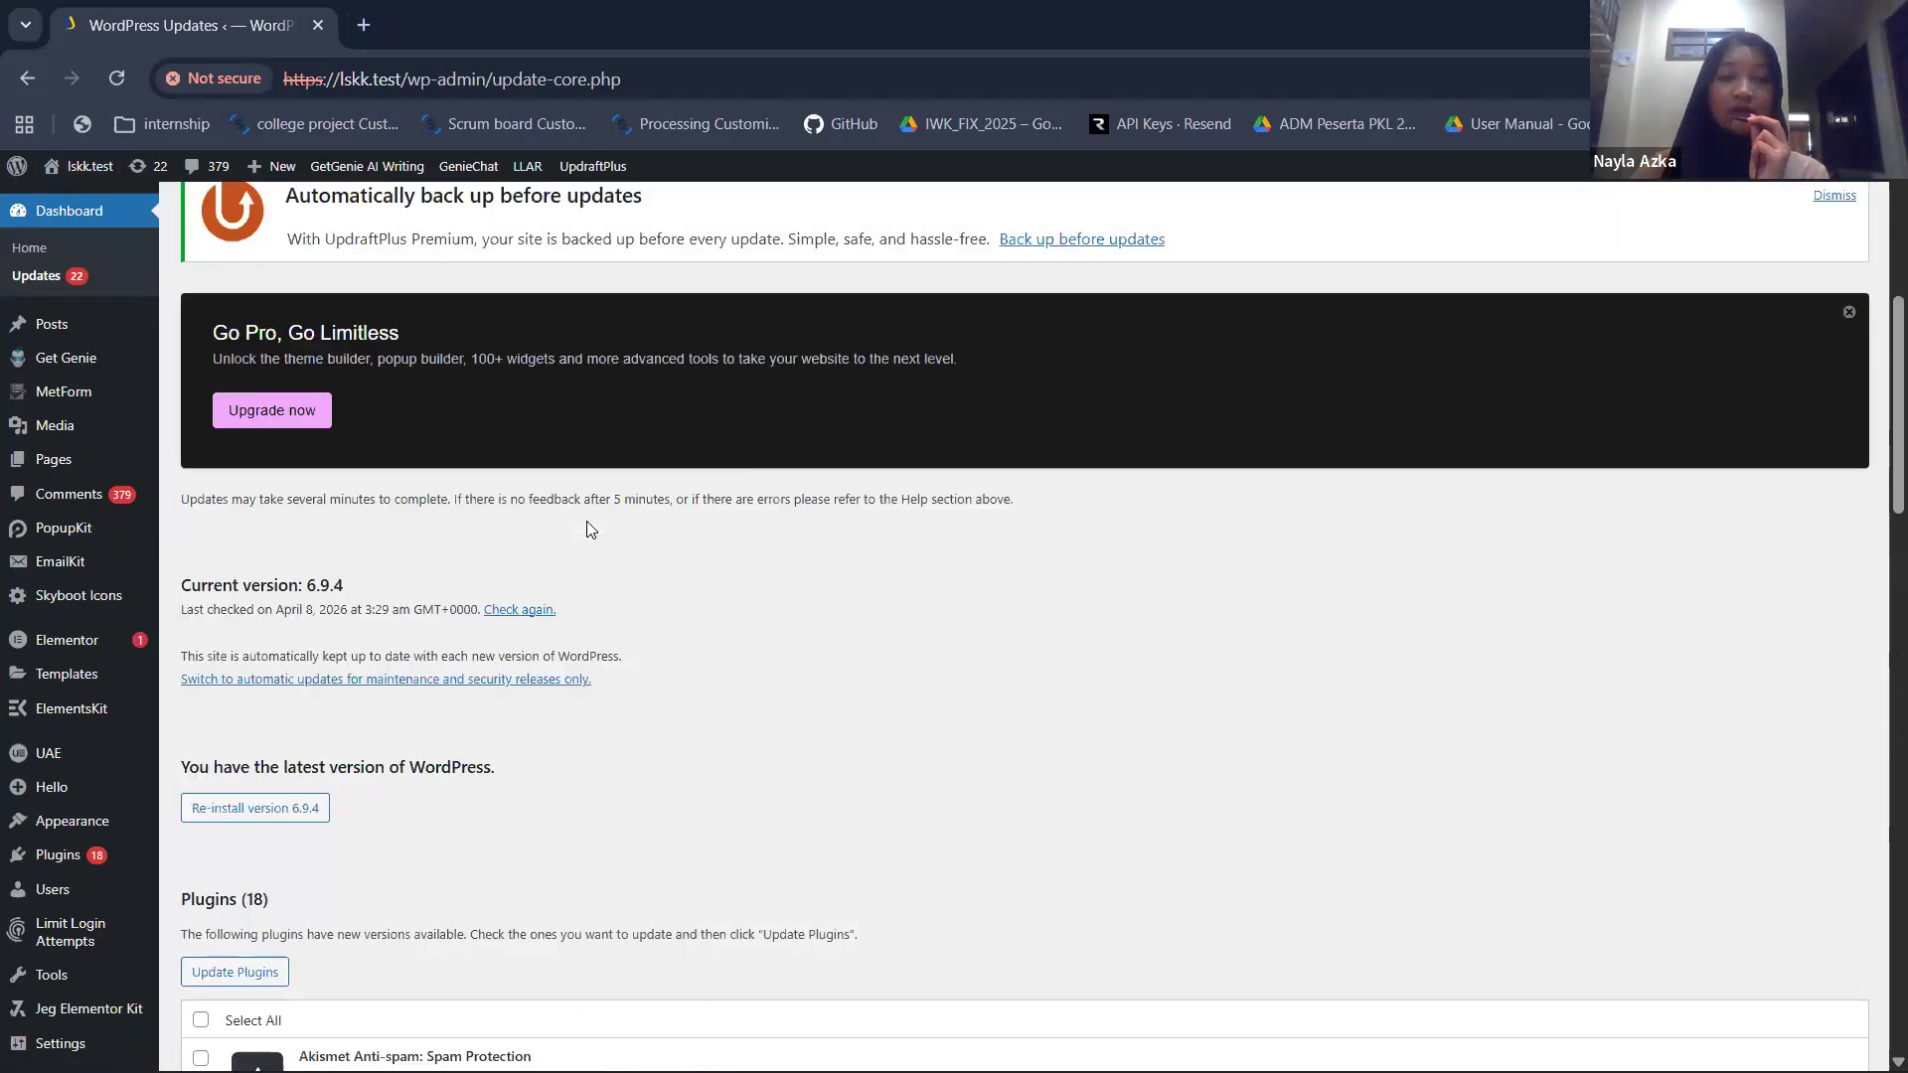
{"action": "scroll", "coordinate": [591, 528], "scroll_direction": "up", "scroll_amount": 2}
{"action": "scroll", "coordinate": [563, 580], "scroll_direction": "down", "scroll_amount": 4}
{"action": "scroll", "coordinate": [556, 584], "scroll_direction": "down", "scroll_amount": 1}
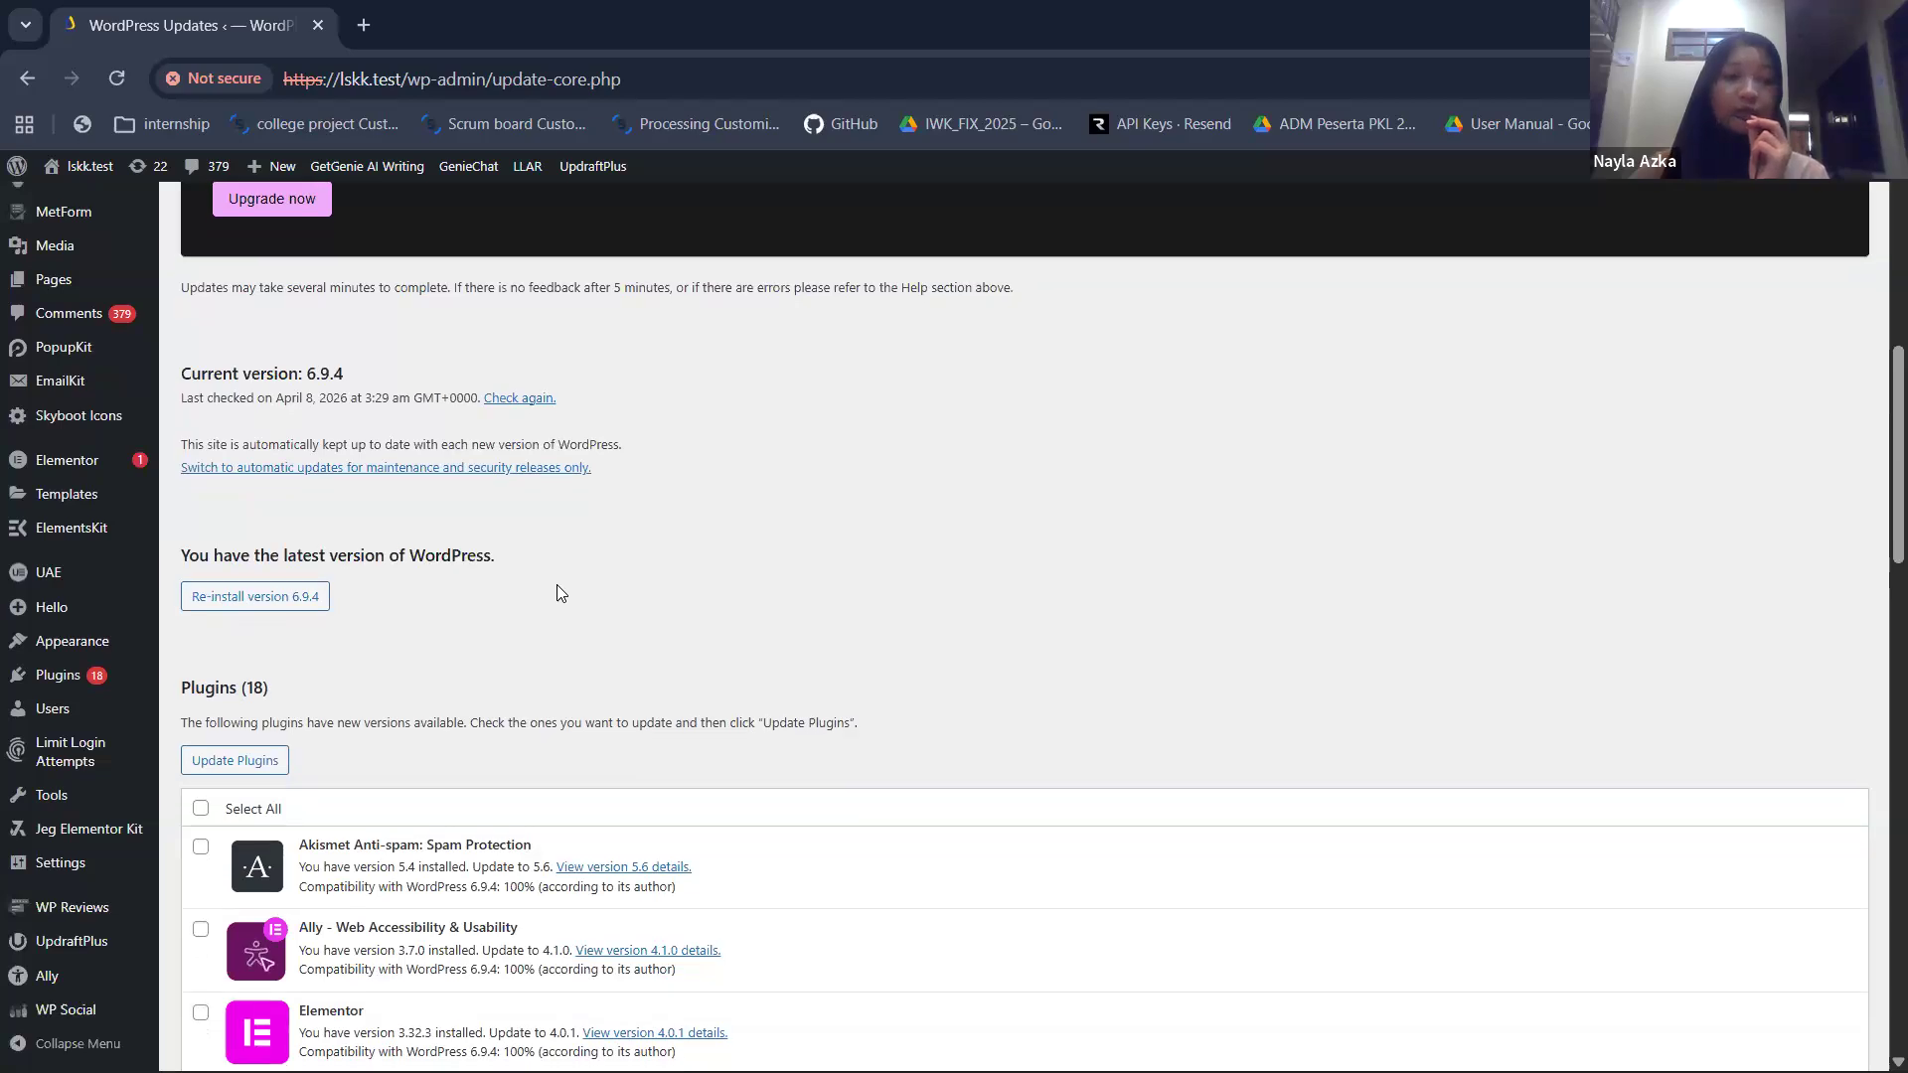
{"action": "scroll", "coordinate": [557, 593], "scroll_direction": "down", "scroll_amount": 3}
{"action": "scroll", "coordinate": [559, 594], "scroll_direction": "down", "scroll_amount": 4}
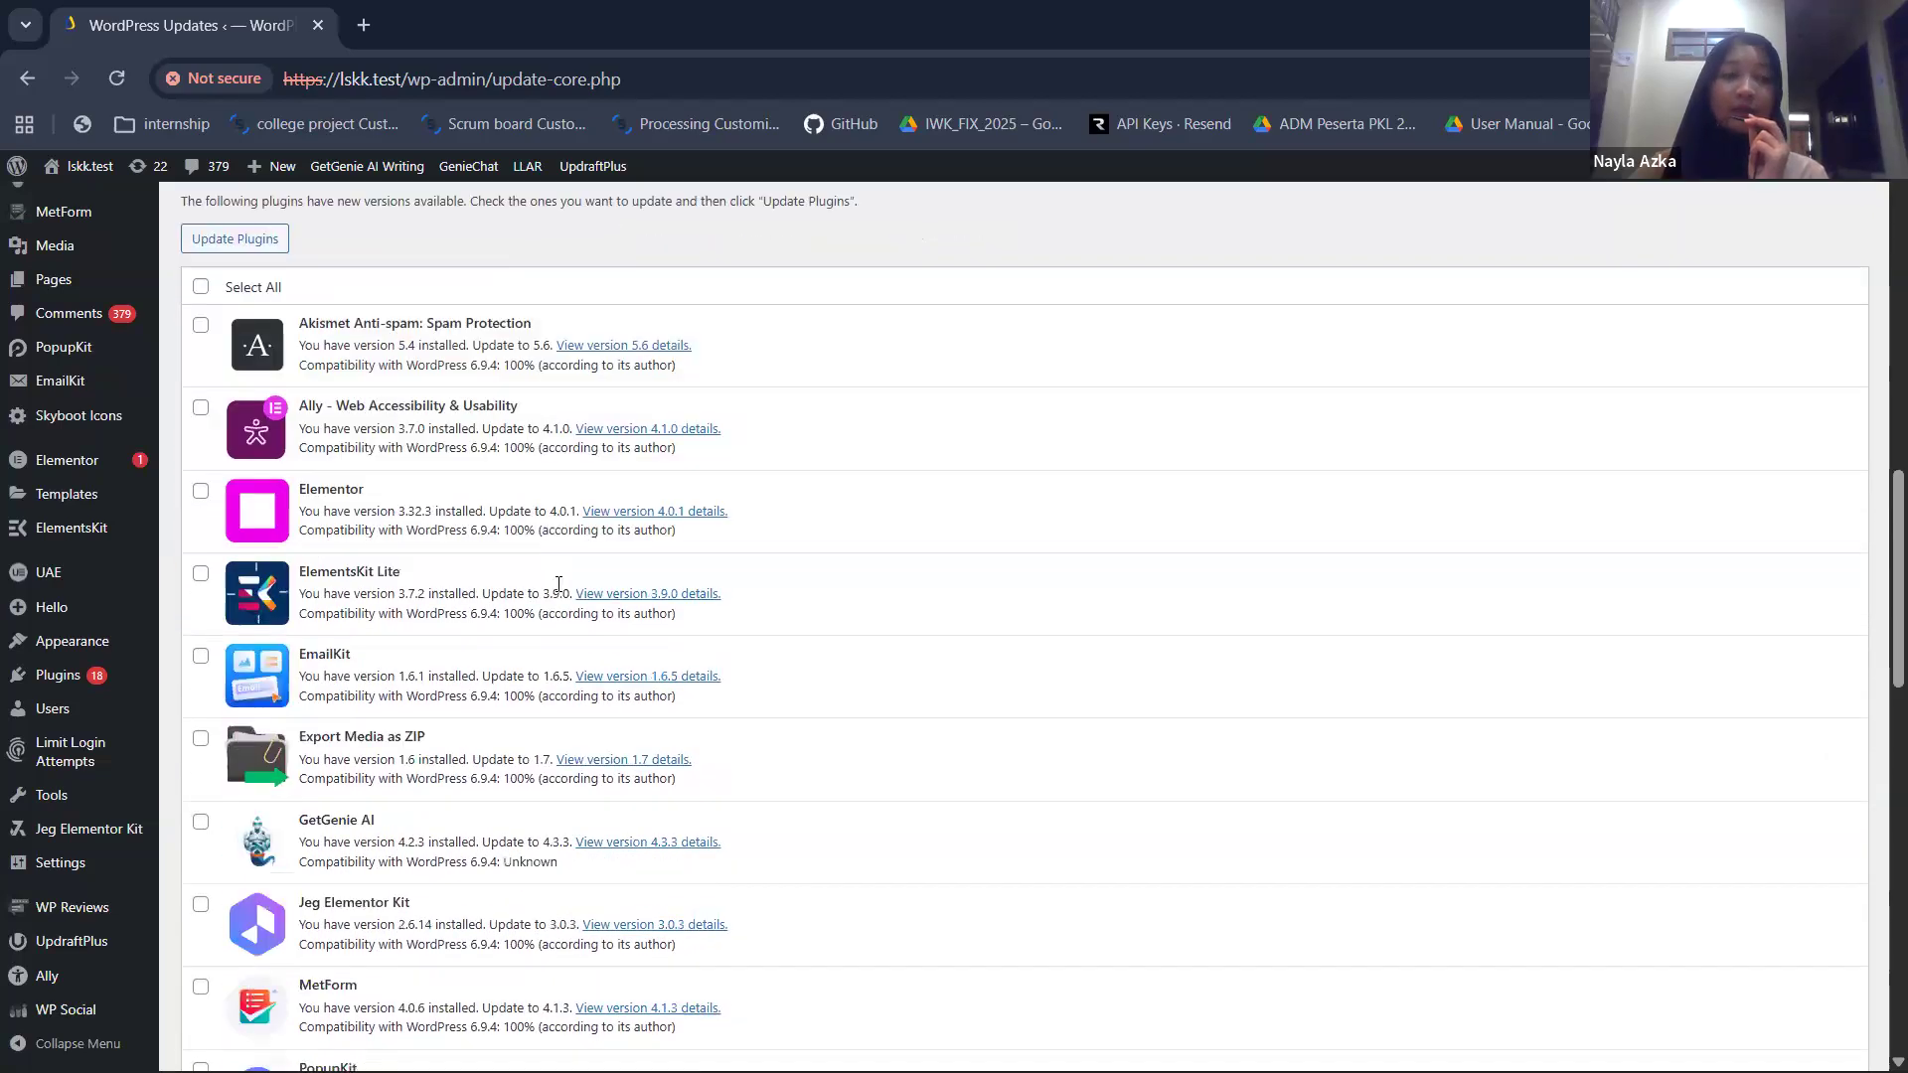
{"action": "scroll", "coordinate": [558, 585], "scroll_direction": "down", "scroll_amount": 1}
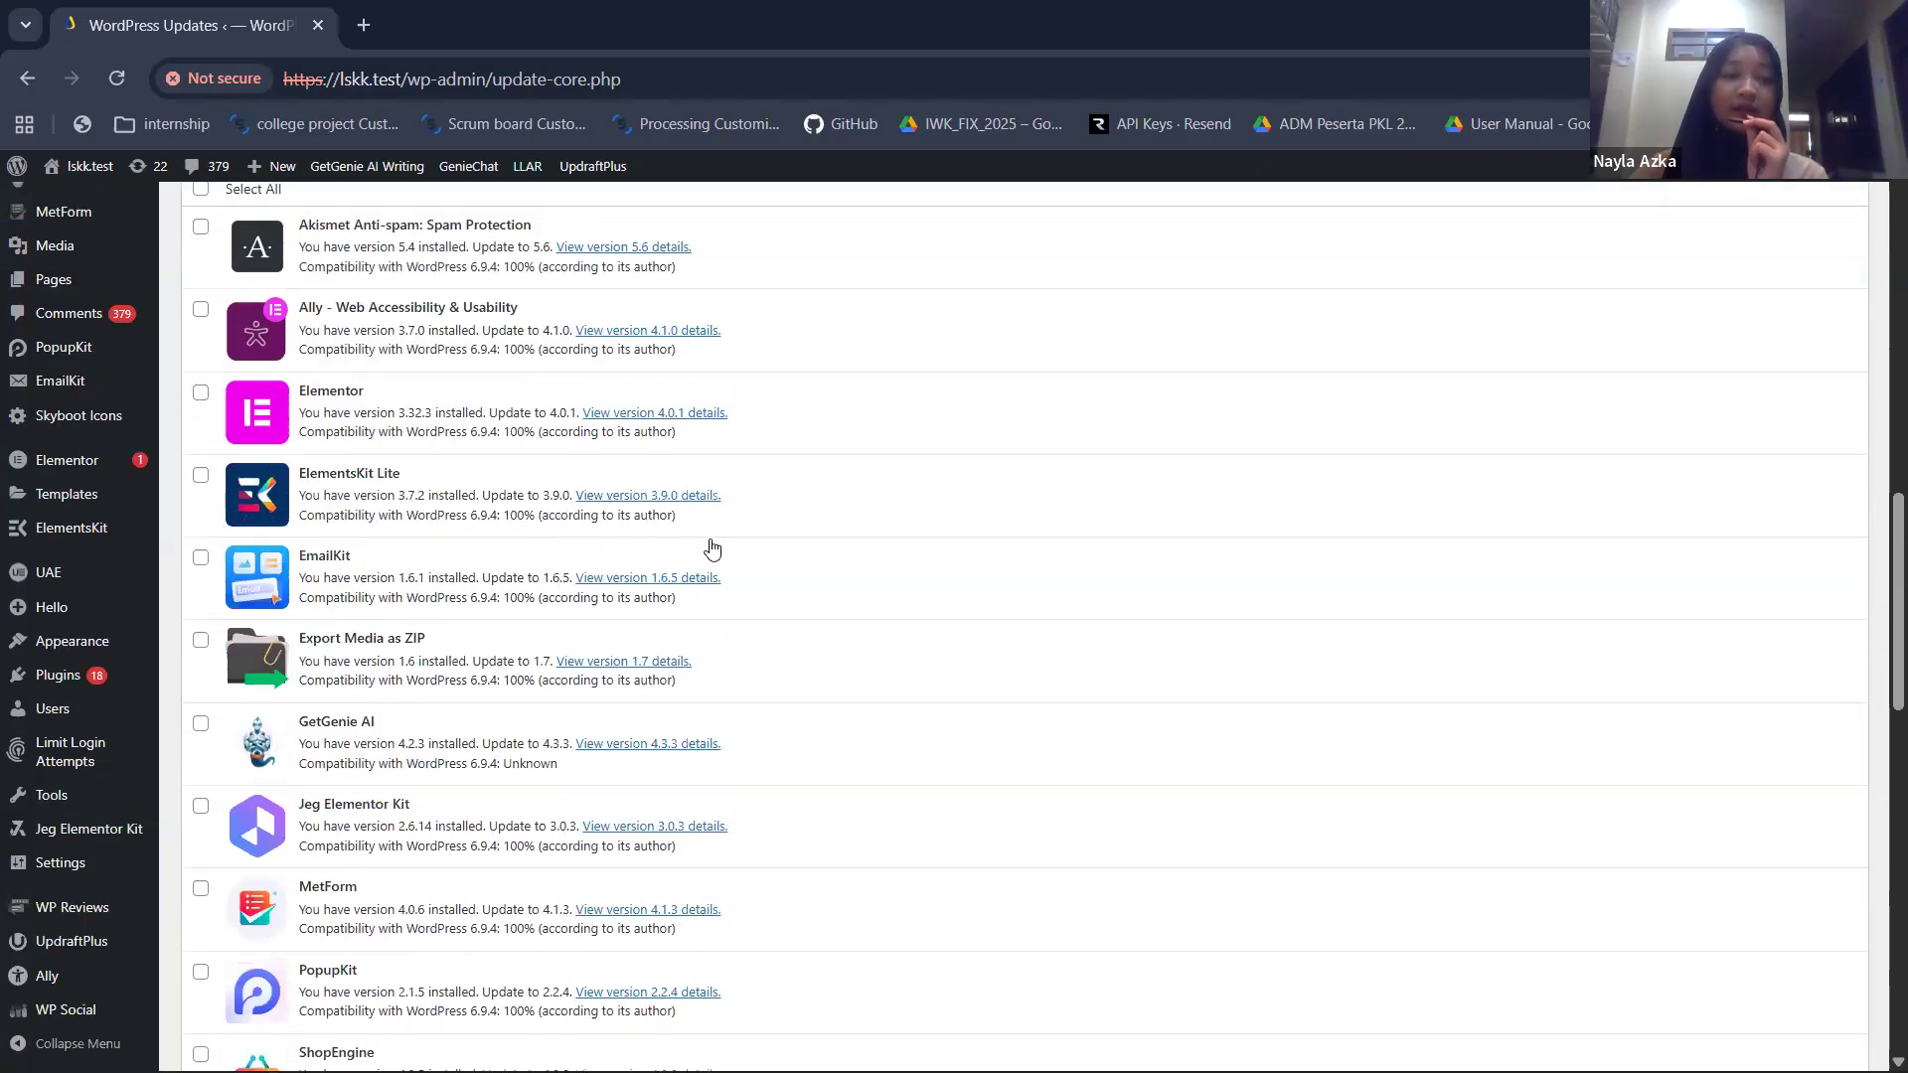
{"action": "scroll", "coordinate": [708, 542], "scroll_direction": "up", "scroll_amount": 1}
{"action": "scroll", "coordinate": [707, 543], "scroll_direction": "up", "scroll_amount": 1}
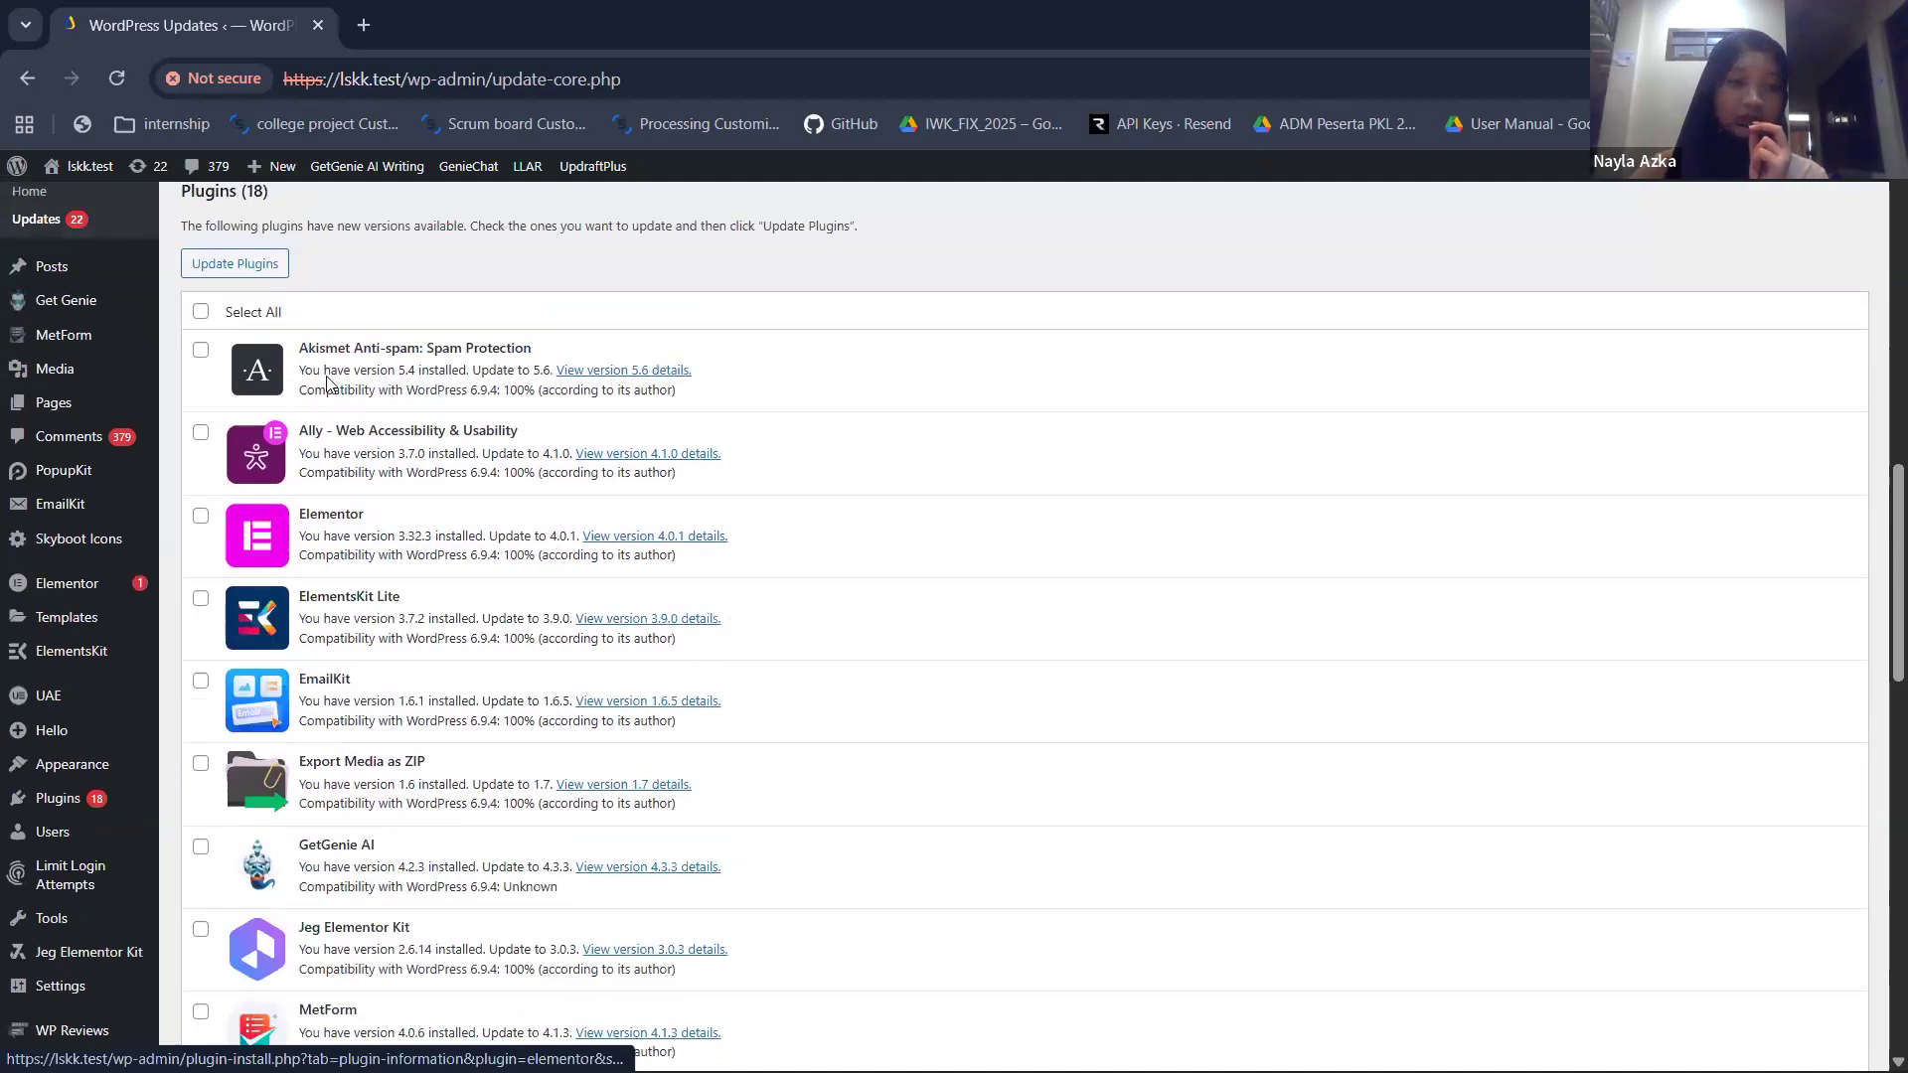
{"action": "scroll", "coordinate": [749, 477], "scroll_direction": "down", "scroll_amount": 1}
{"action": "scroll", "coordinate": [732, 550], "scroll_direction": "up", "scroll_amount": 2}
{"action": "scroll", "coordinate": [736, 561], "scroll_direction": "down", "scroll_amount": 4}
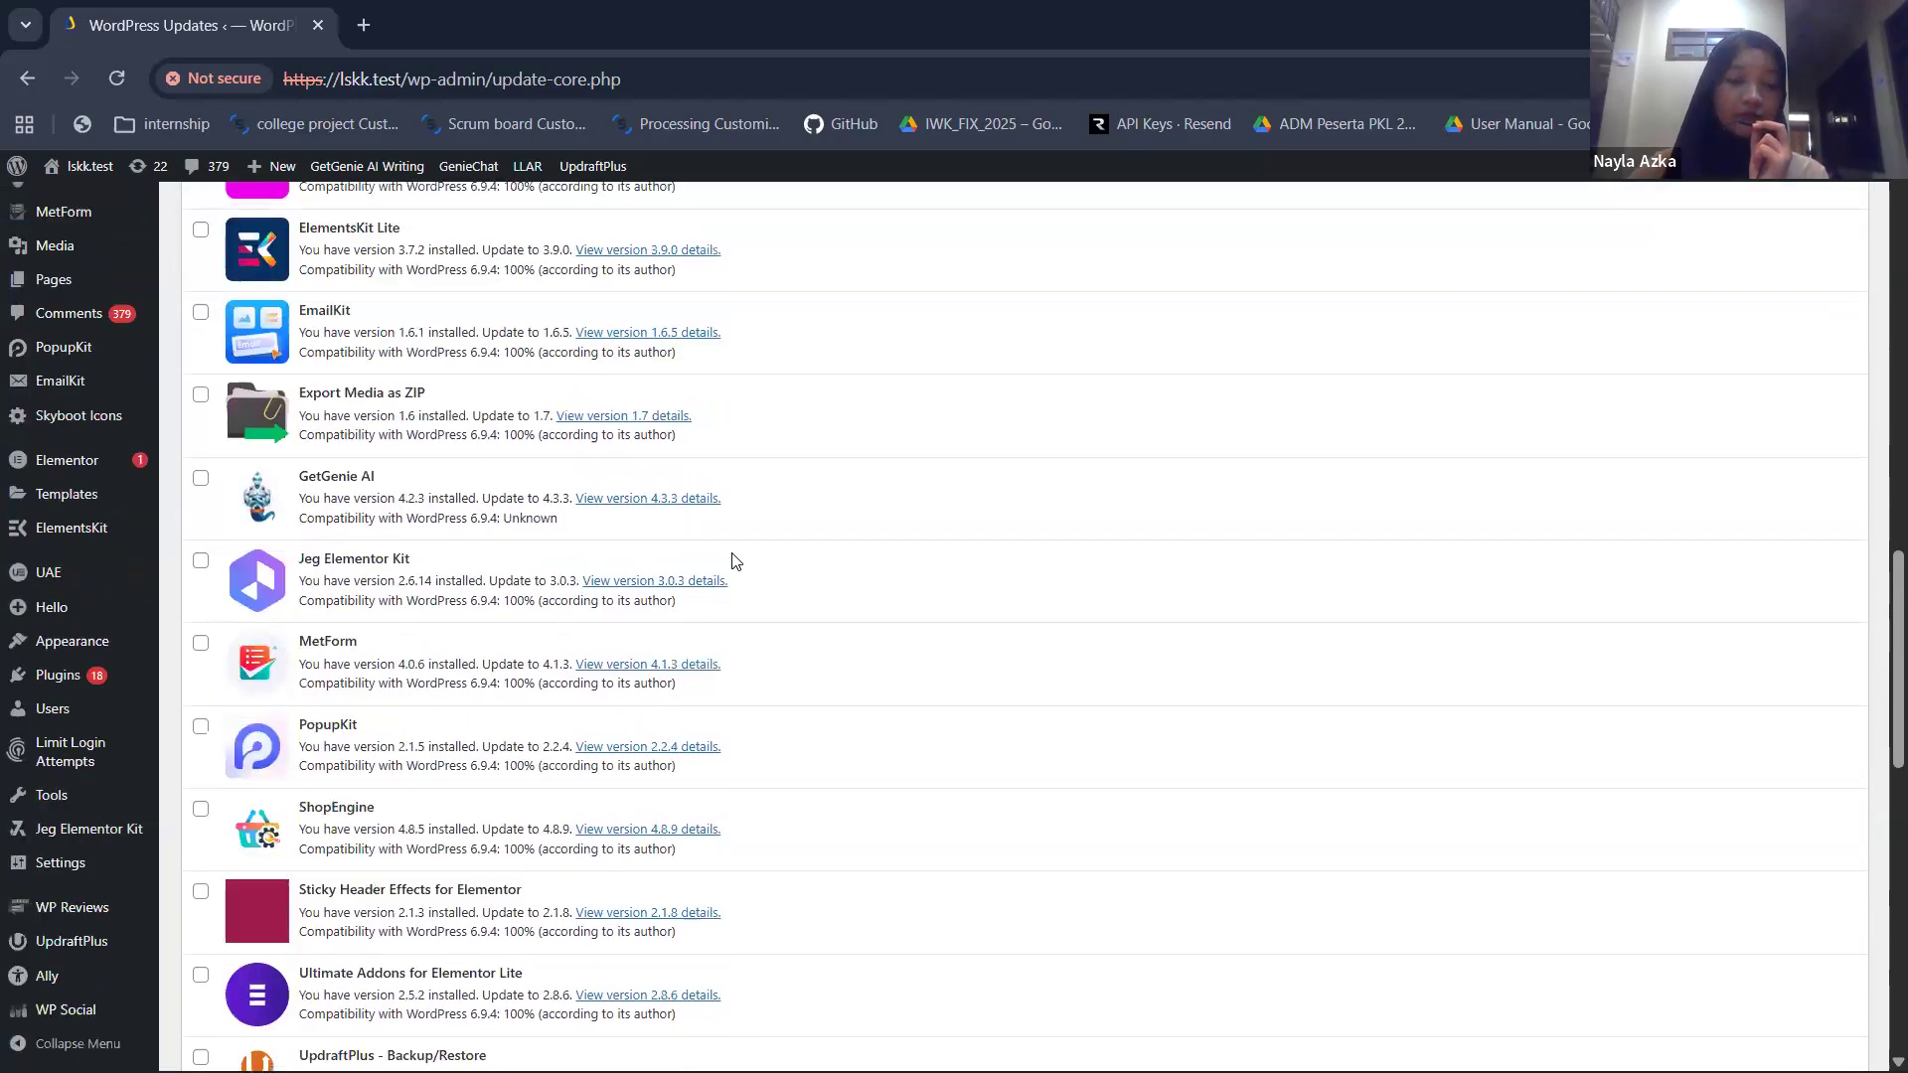
{"action": "scroll", "coordinate": [735, 561], "scroll_direction": "down", "scroll_amount": 2}
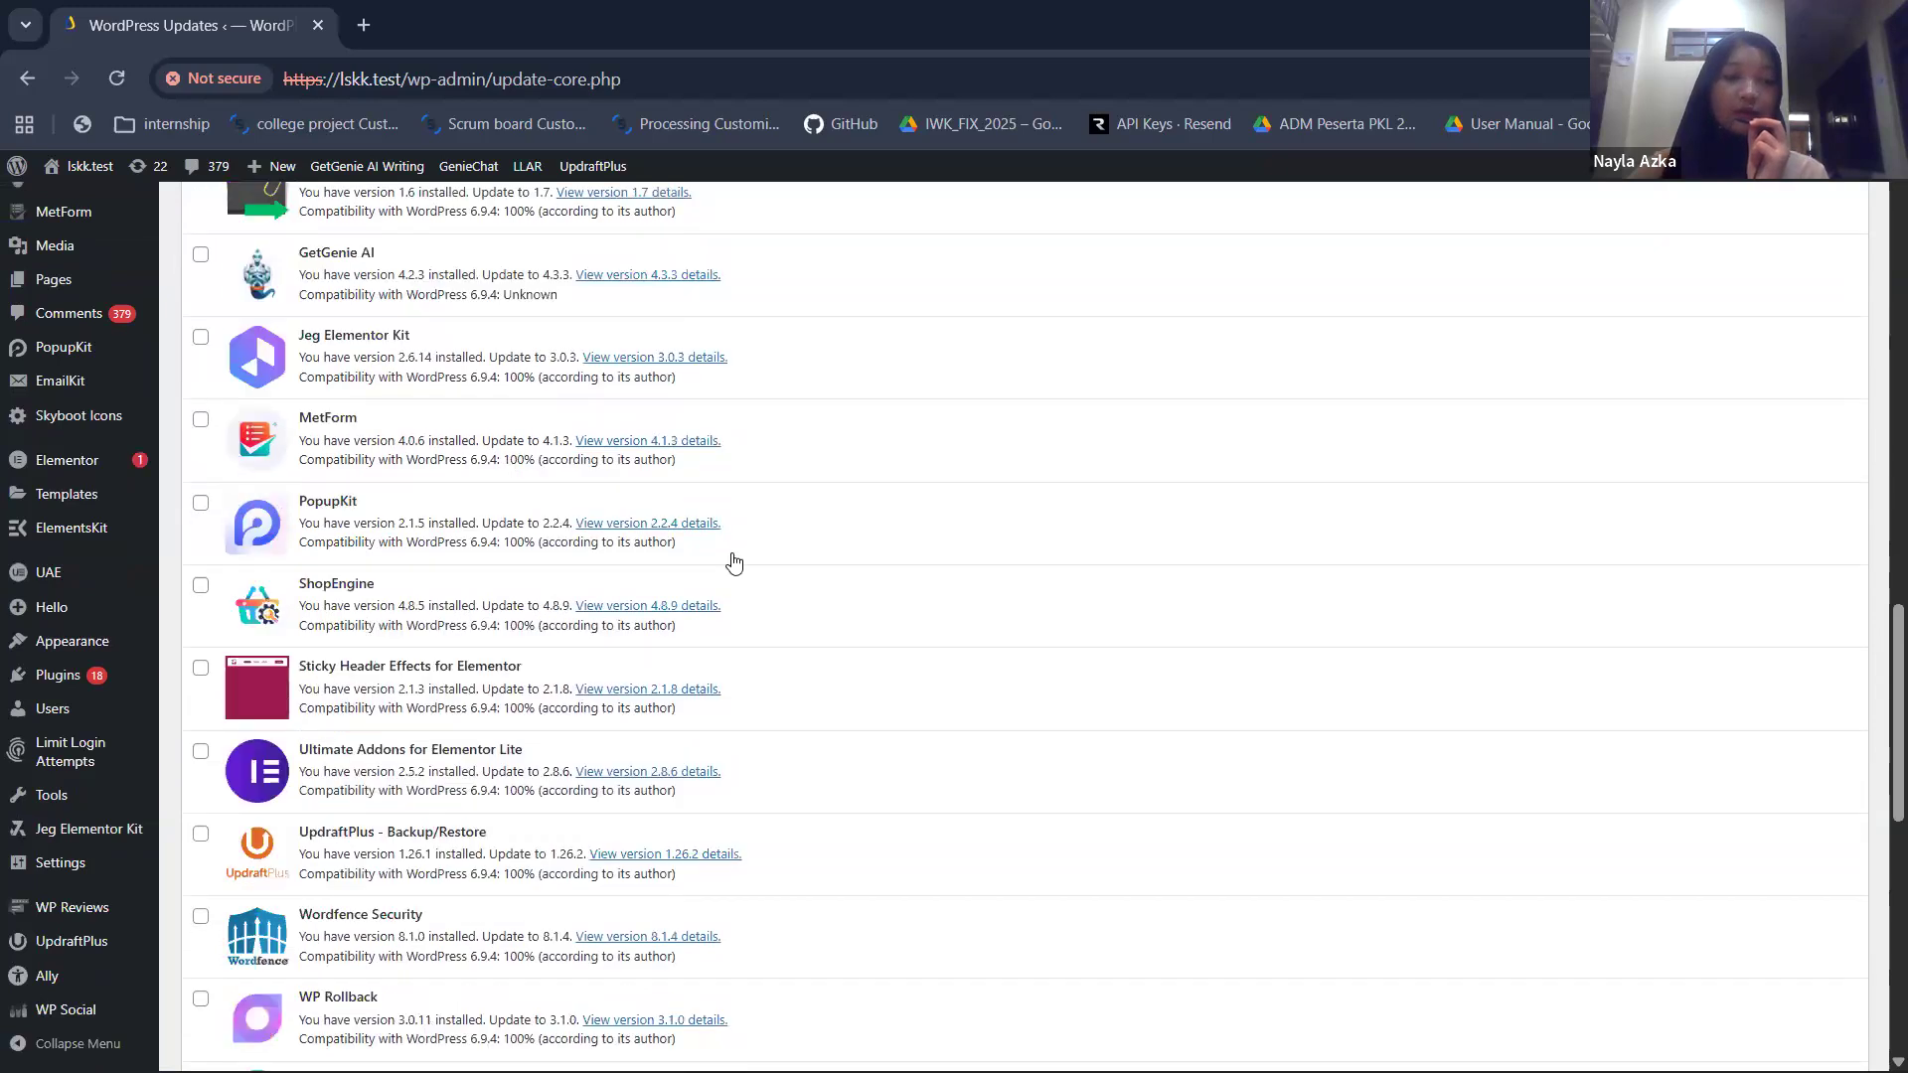
{"action": "scroll", "coordinate": [754, 563], "scroll_direction": "down", "scroll_amount": 5}
{"action": "scroll", "coordinate": [754, 562], "scroll_direction": "up", "scroll_amount": 10}
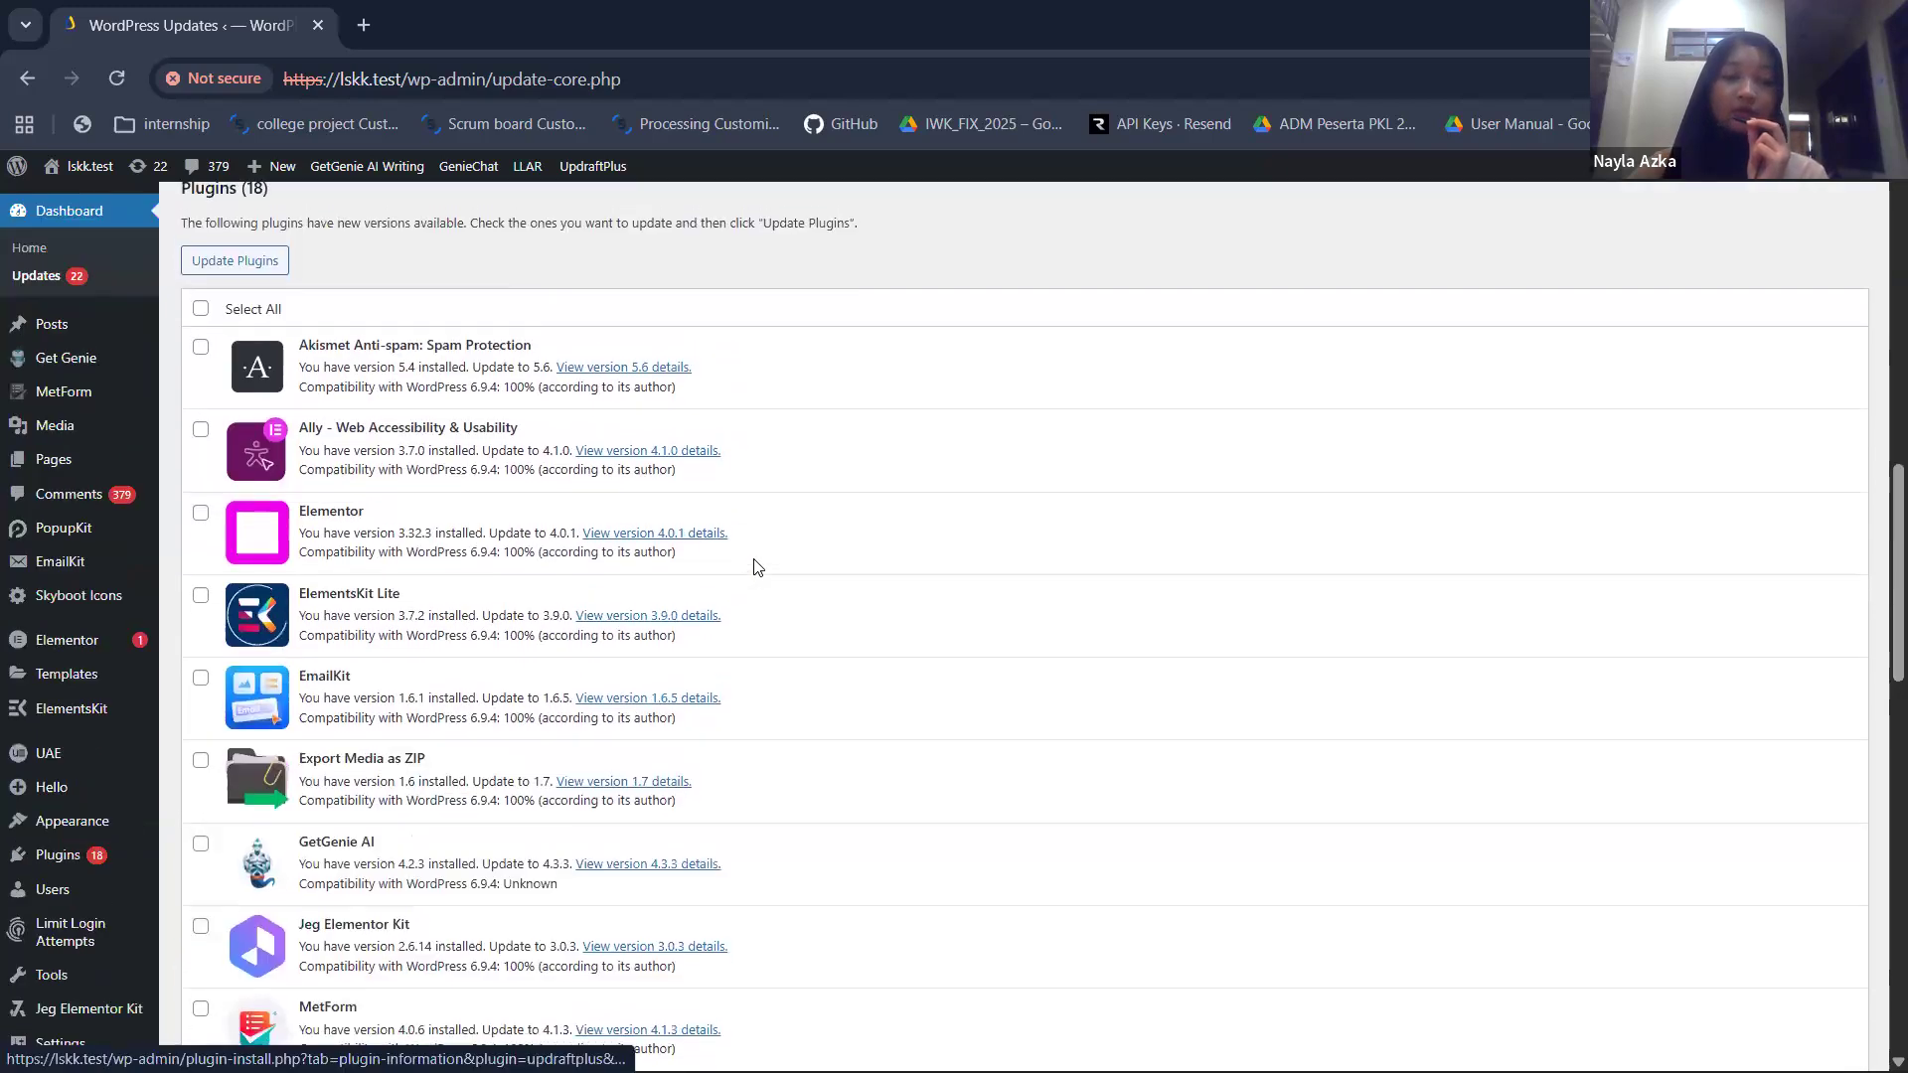
{"action": "scroll", "coordinate": [755, 566], "scroll_direction": "down", "scroll_amount": 6}
{"action": "scroll", "coordinate": [773, 636], "scroll_direction": "down", "scroll_amount": 2}
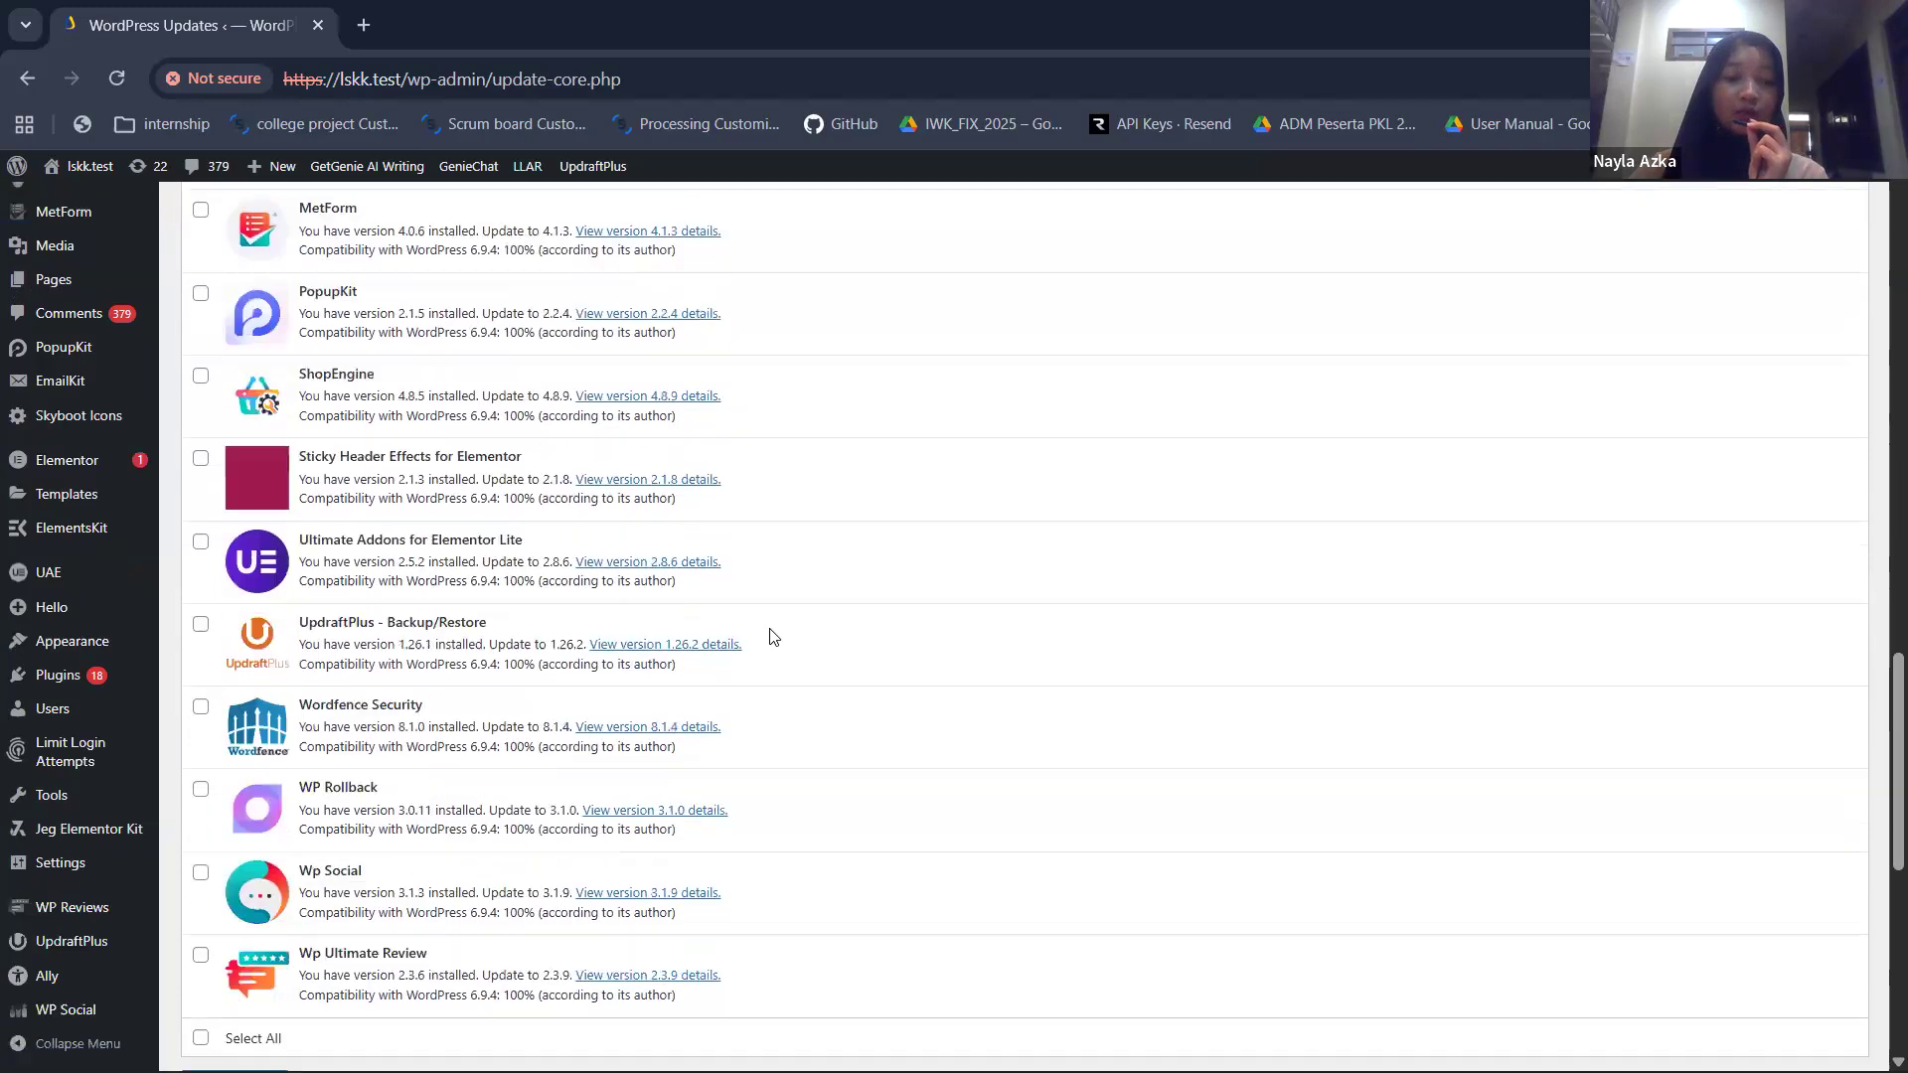
{"action": "scroll", "coordinate": [773, 636], "scroll_direction": "down", "scroll_amount": 3}
{"action": "scroll", "coordinate": [773, 636], "scroll_direction": "up", "scroll_amount": 12}
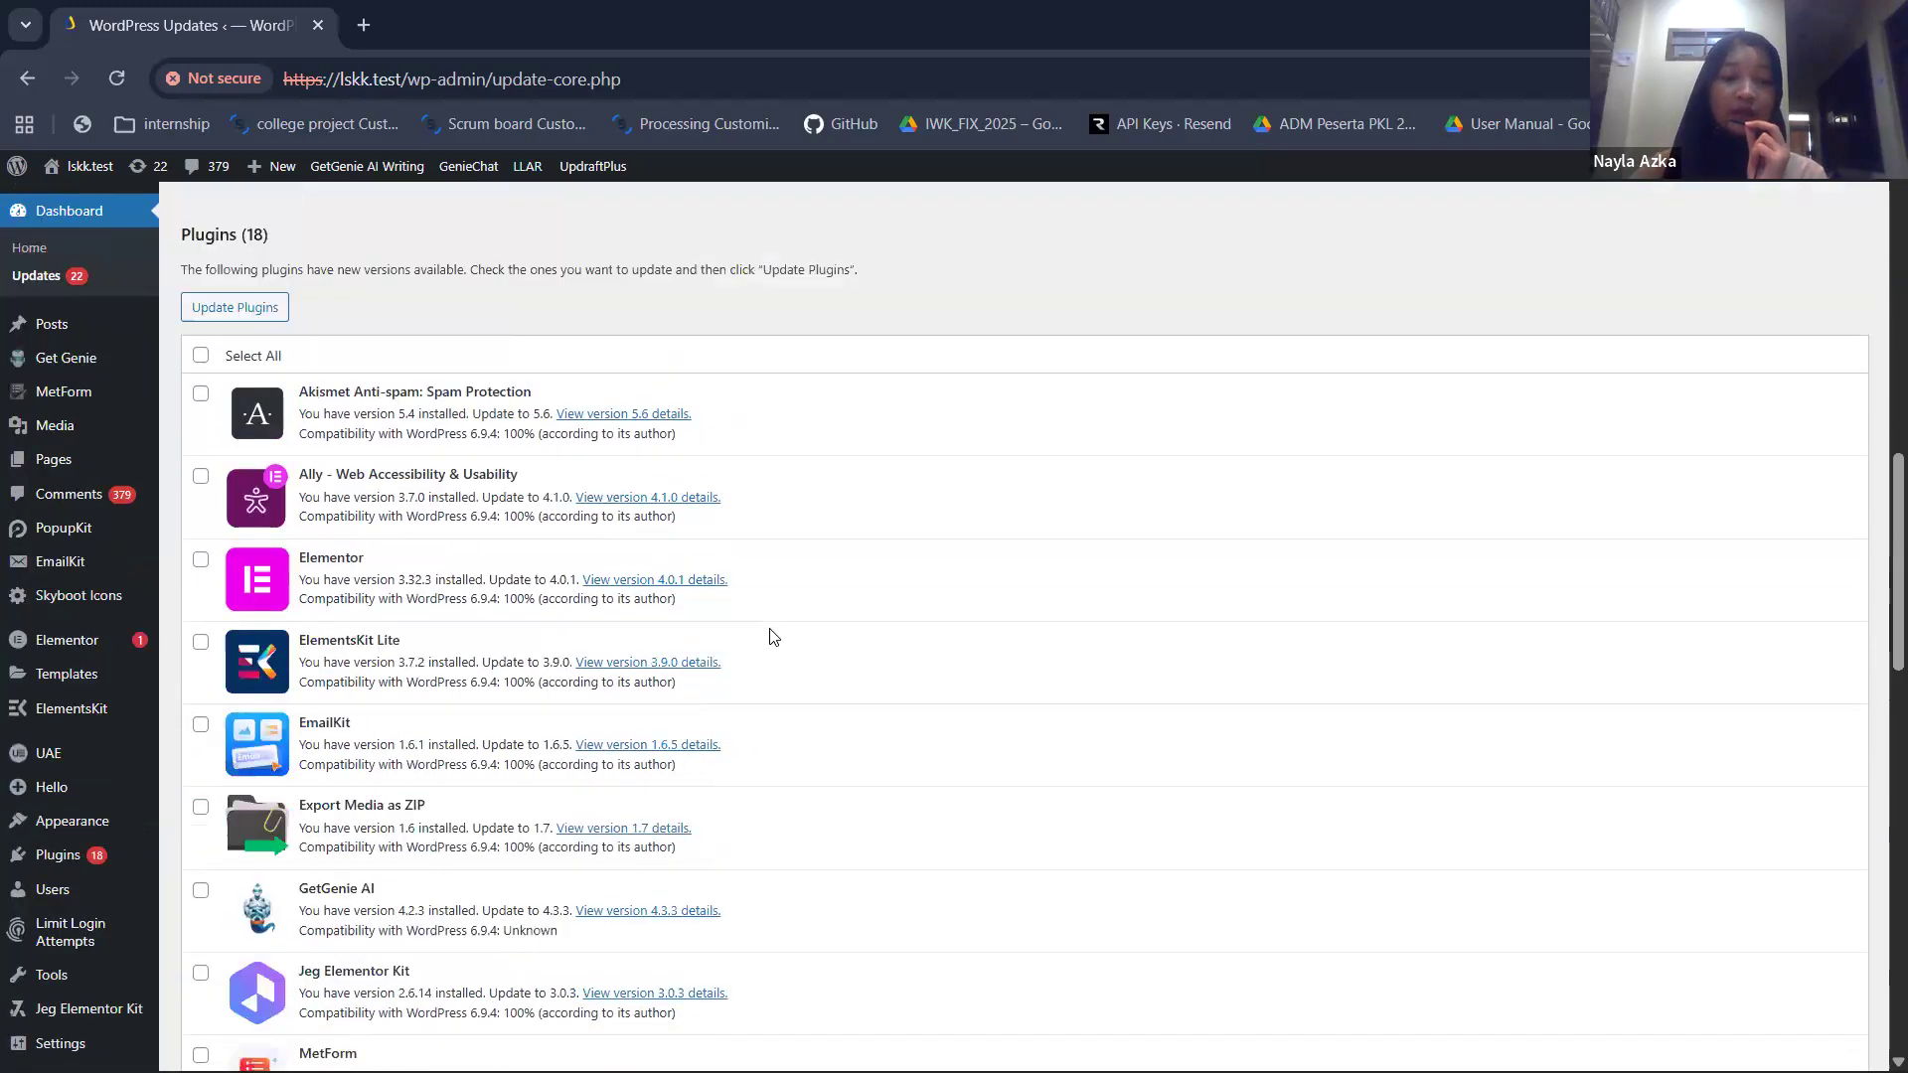
{"action": "scroll", "coordinate": [773, 635], "scroll_direction": "up", "scroll_amount": 3}
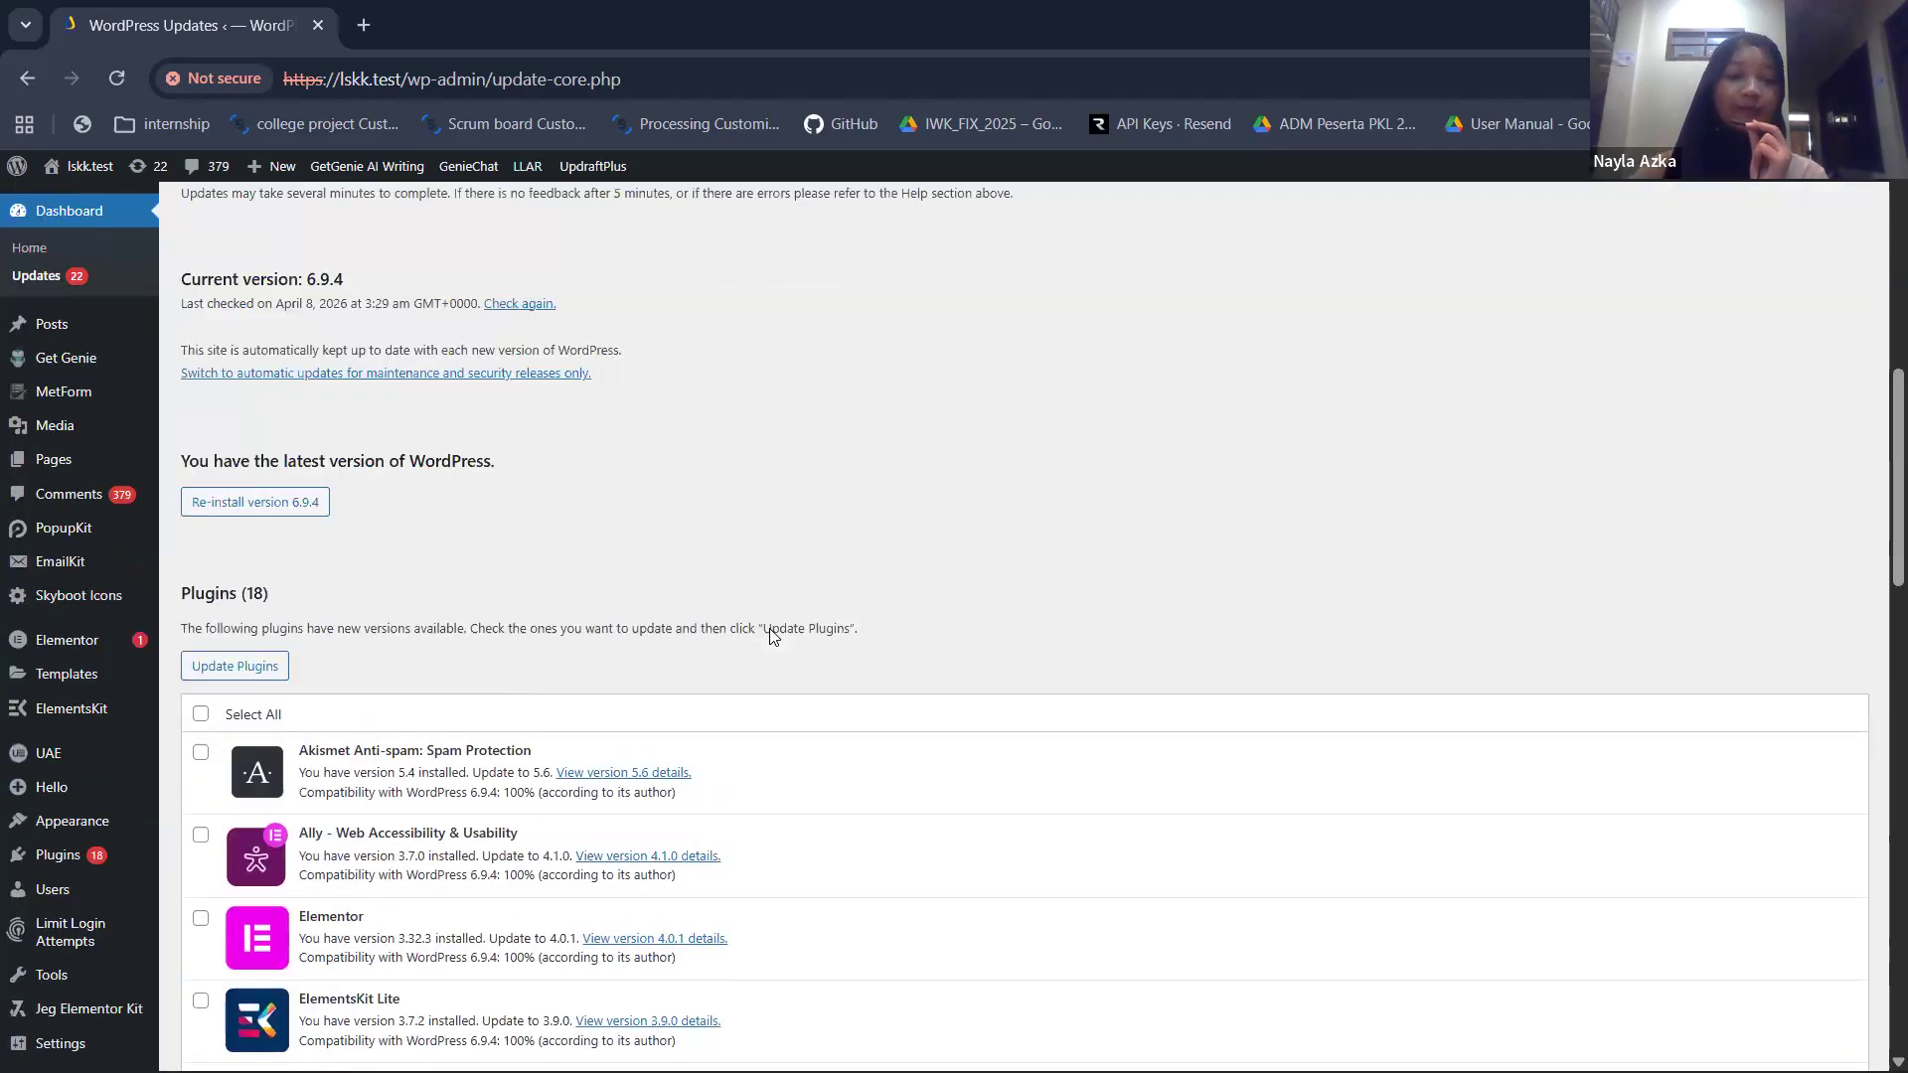
{"action": "scroll", "coordinate": [773, 636], "scroll_direction": "up", "scroll_amount": 4}
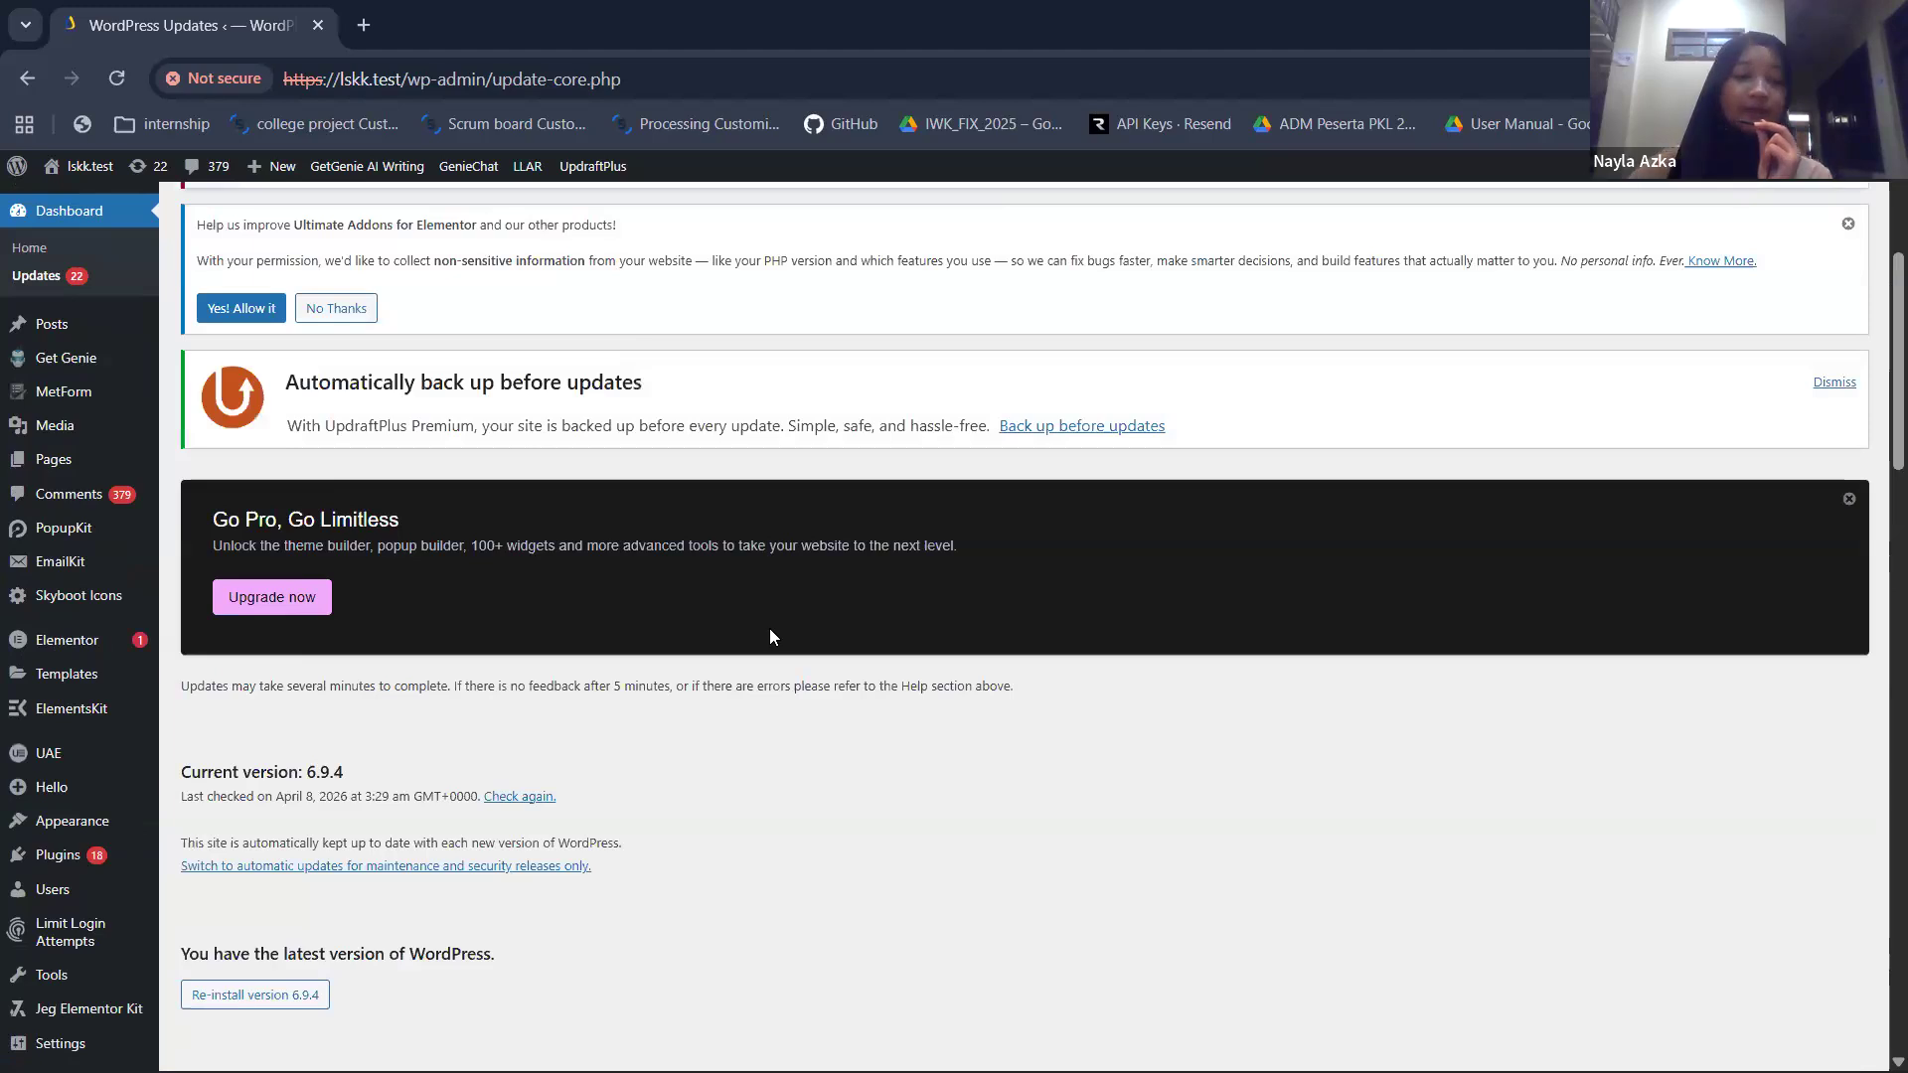
{"action": "scroll", "coordinate": [770, 630], "scroll_direction": "up", "scroll_amount": 1}
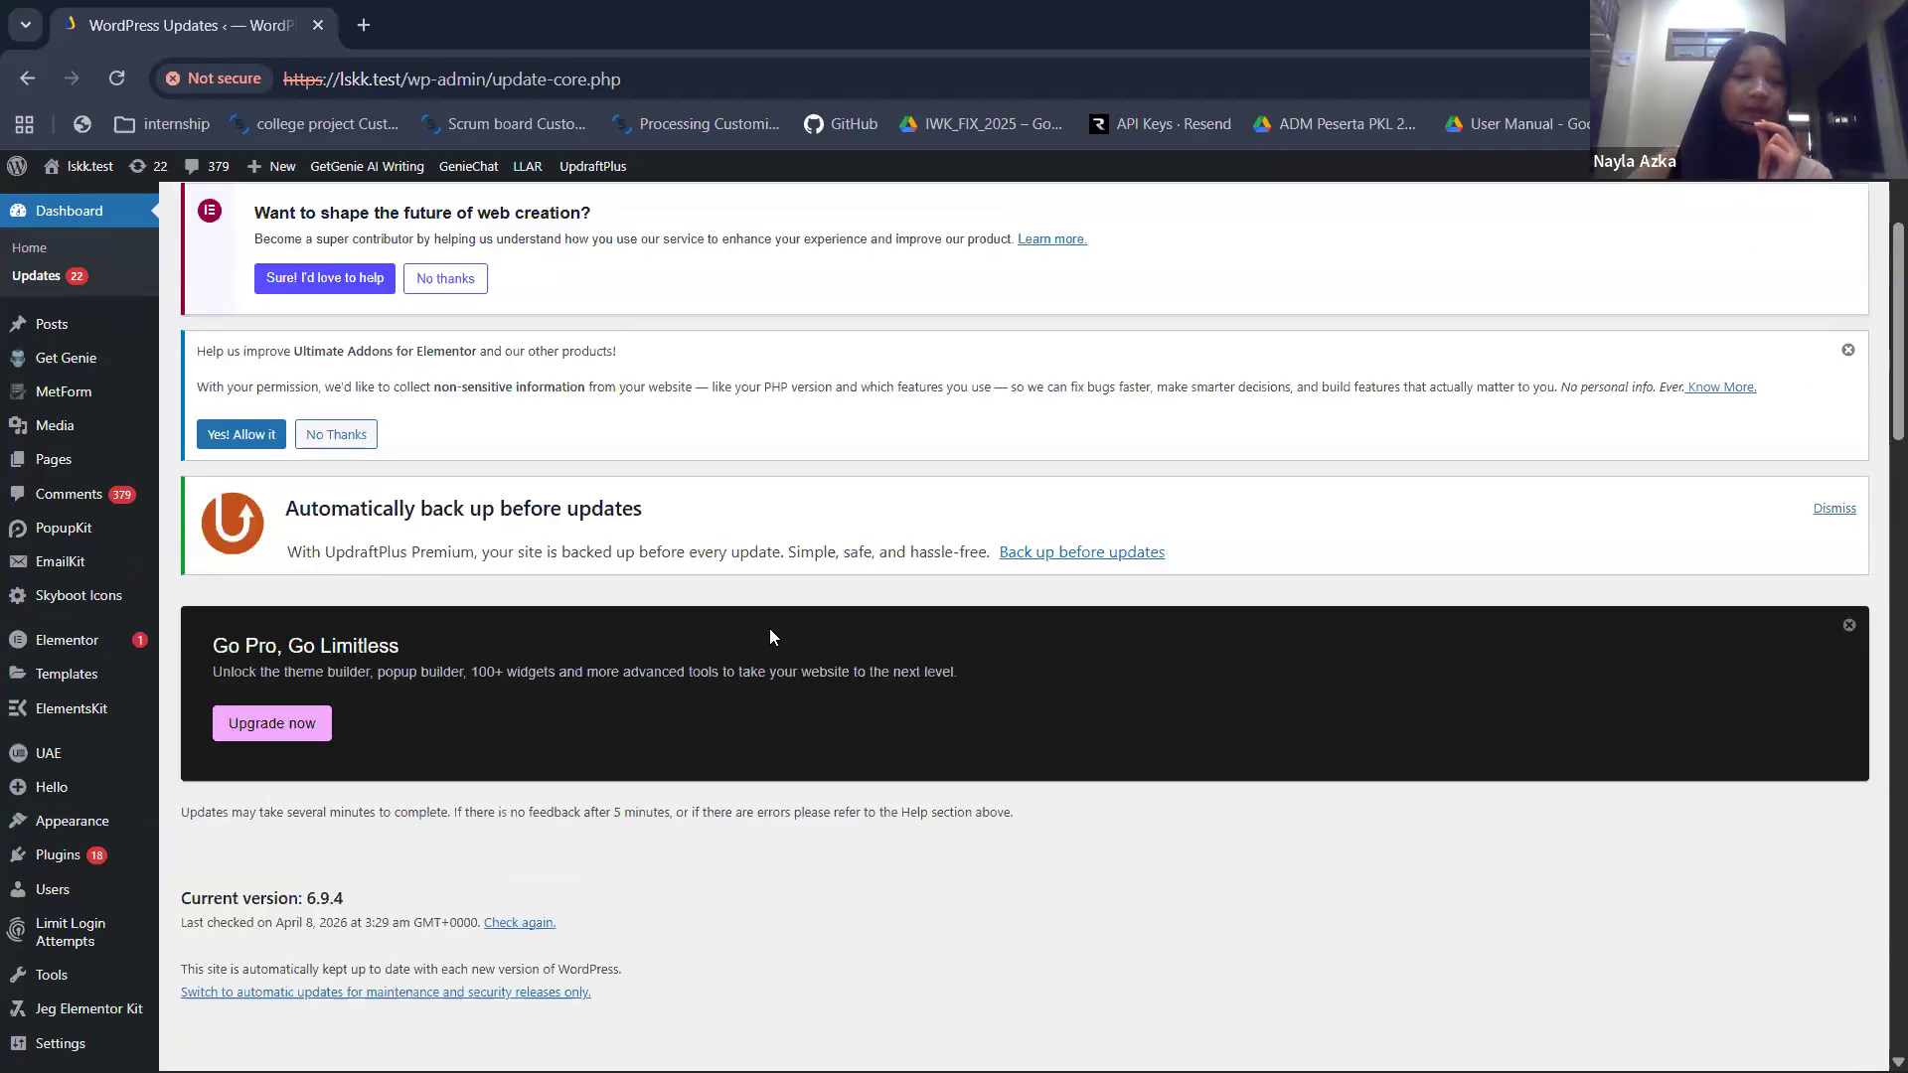
{"action": "scroll", "coordinate": [769, 628], "scroll_direction": "up", "scroll_amount": 2}
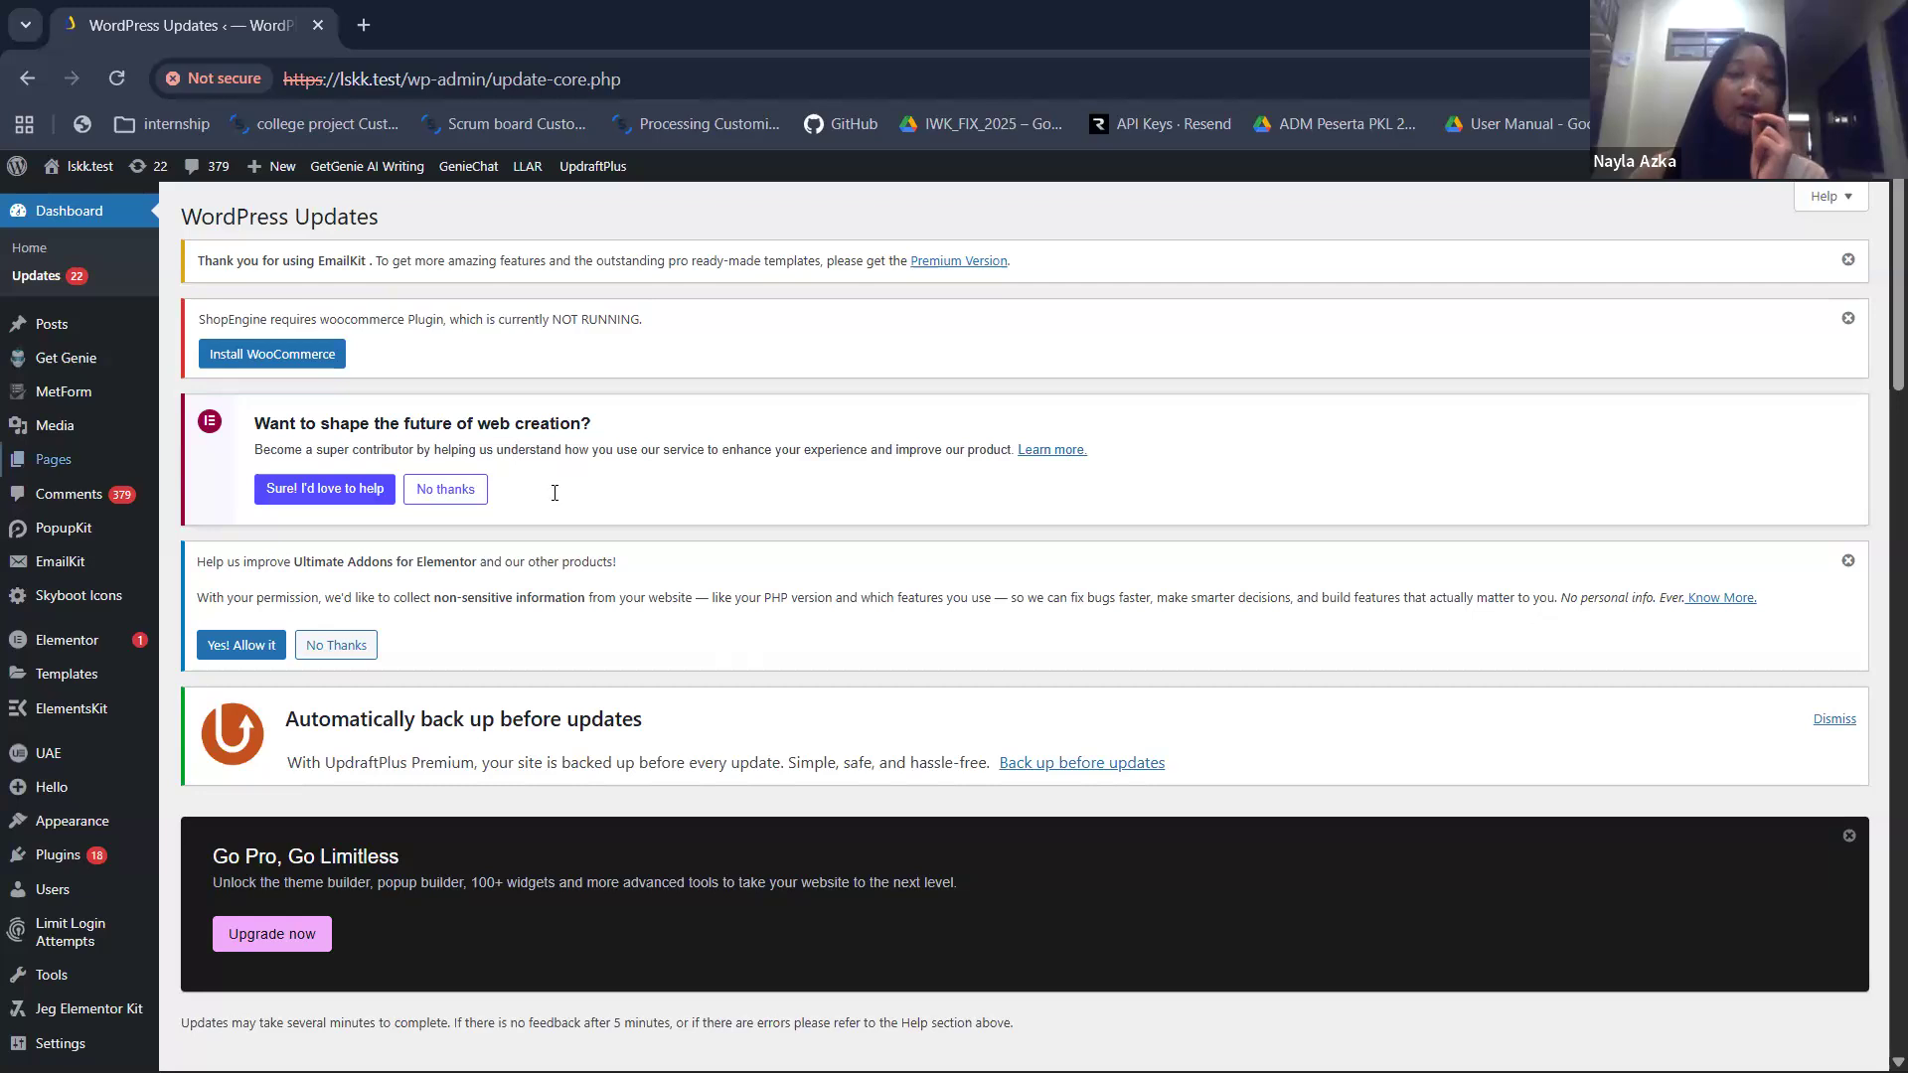
{"action": "scroll", "coordinate": [555, 493], "scroll_direction": "down", "scroll_amount": 10}
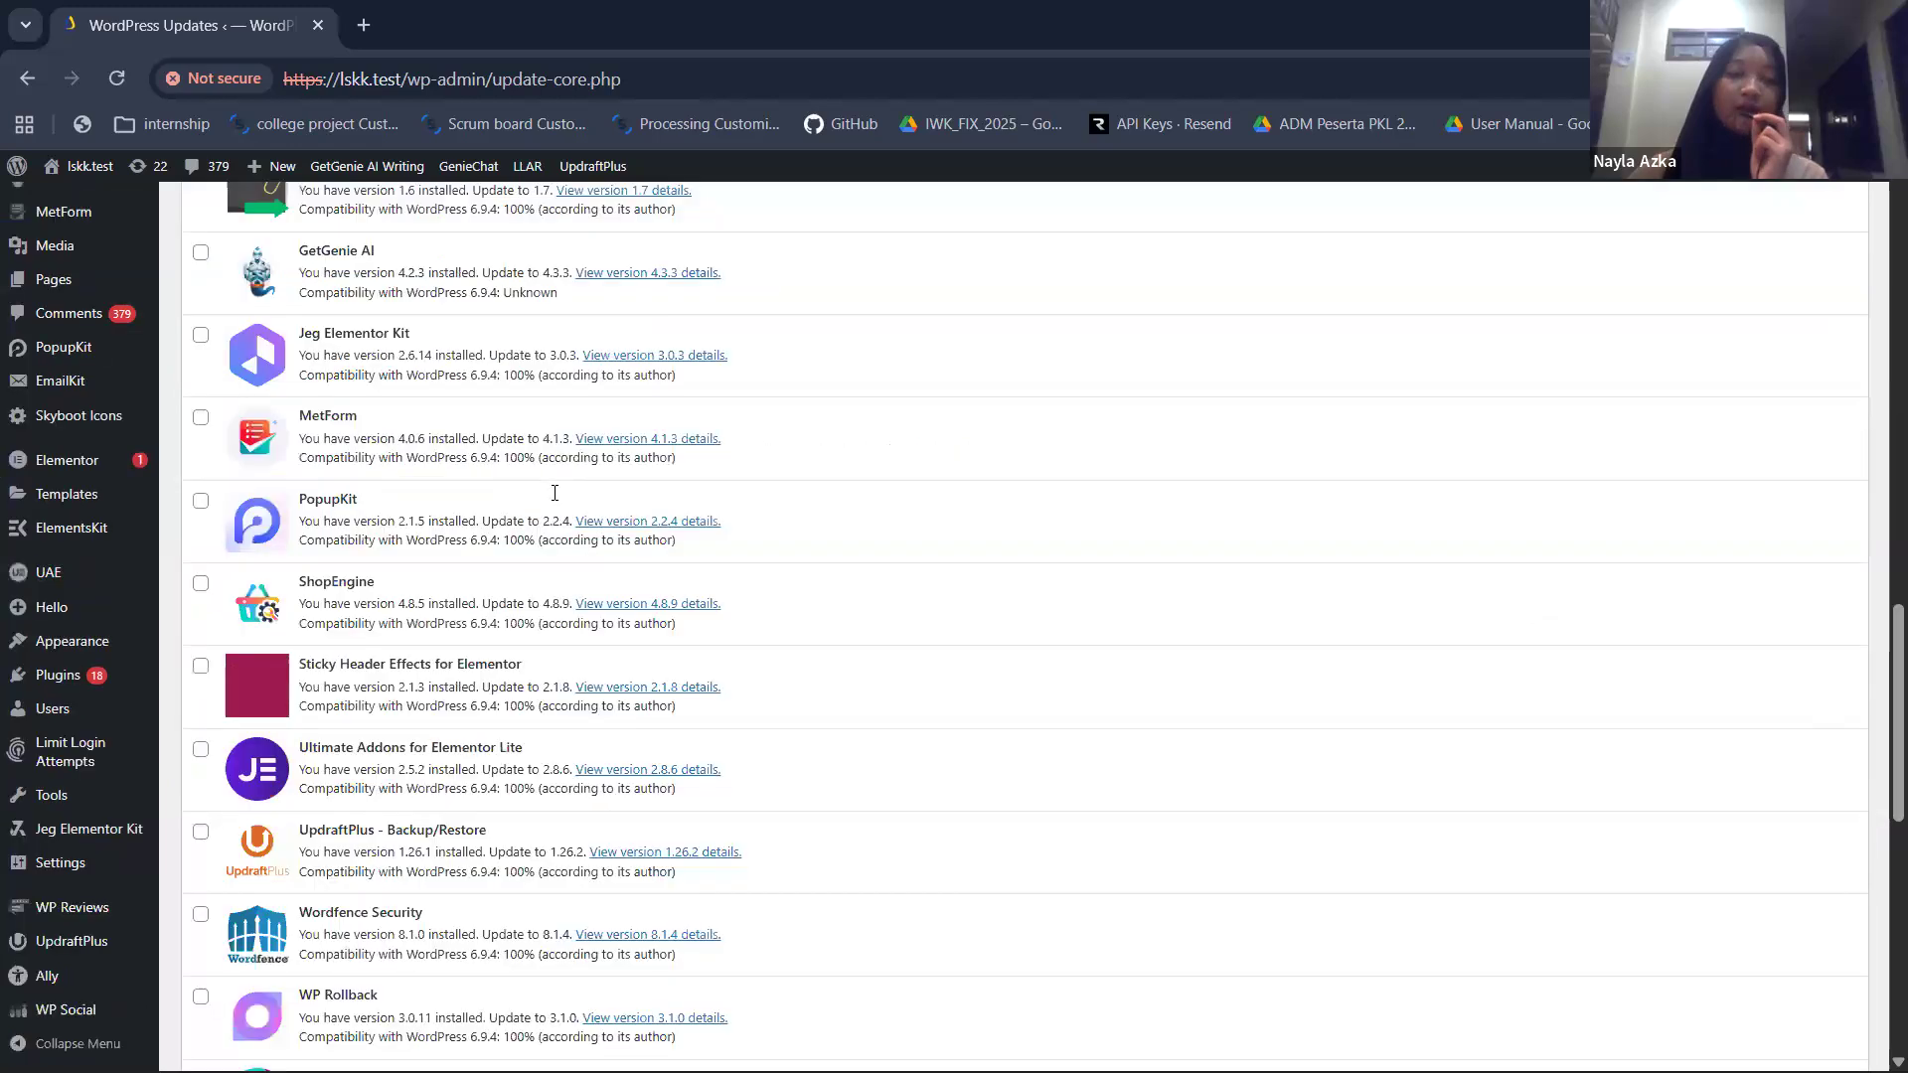
{"action": "scroll", "coordinate": [555, 493], "scroll_direction": "down", "scroll_amount": 10}
{"action": "scroll", "coordinate": [554, 493], "scroll_direction": "up", "scroll_amount": 10}
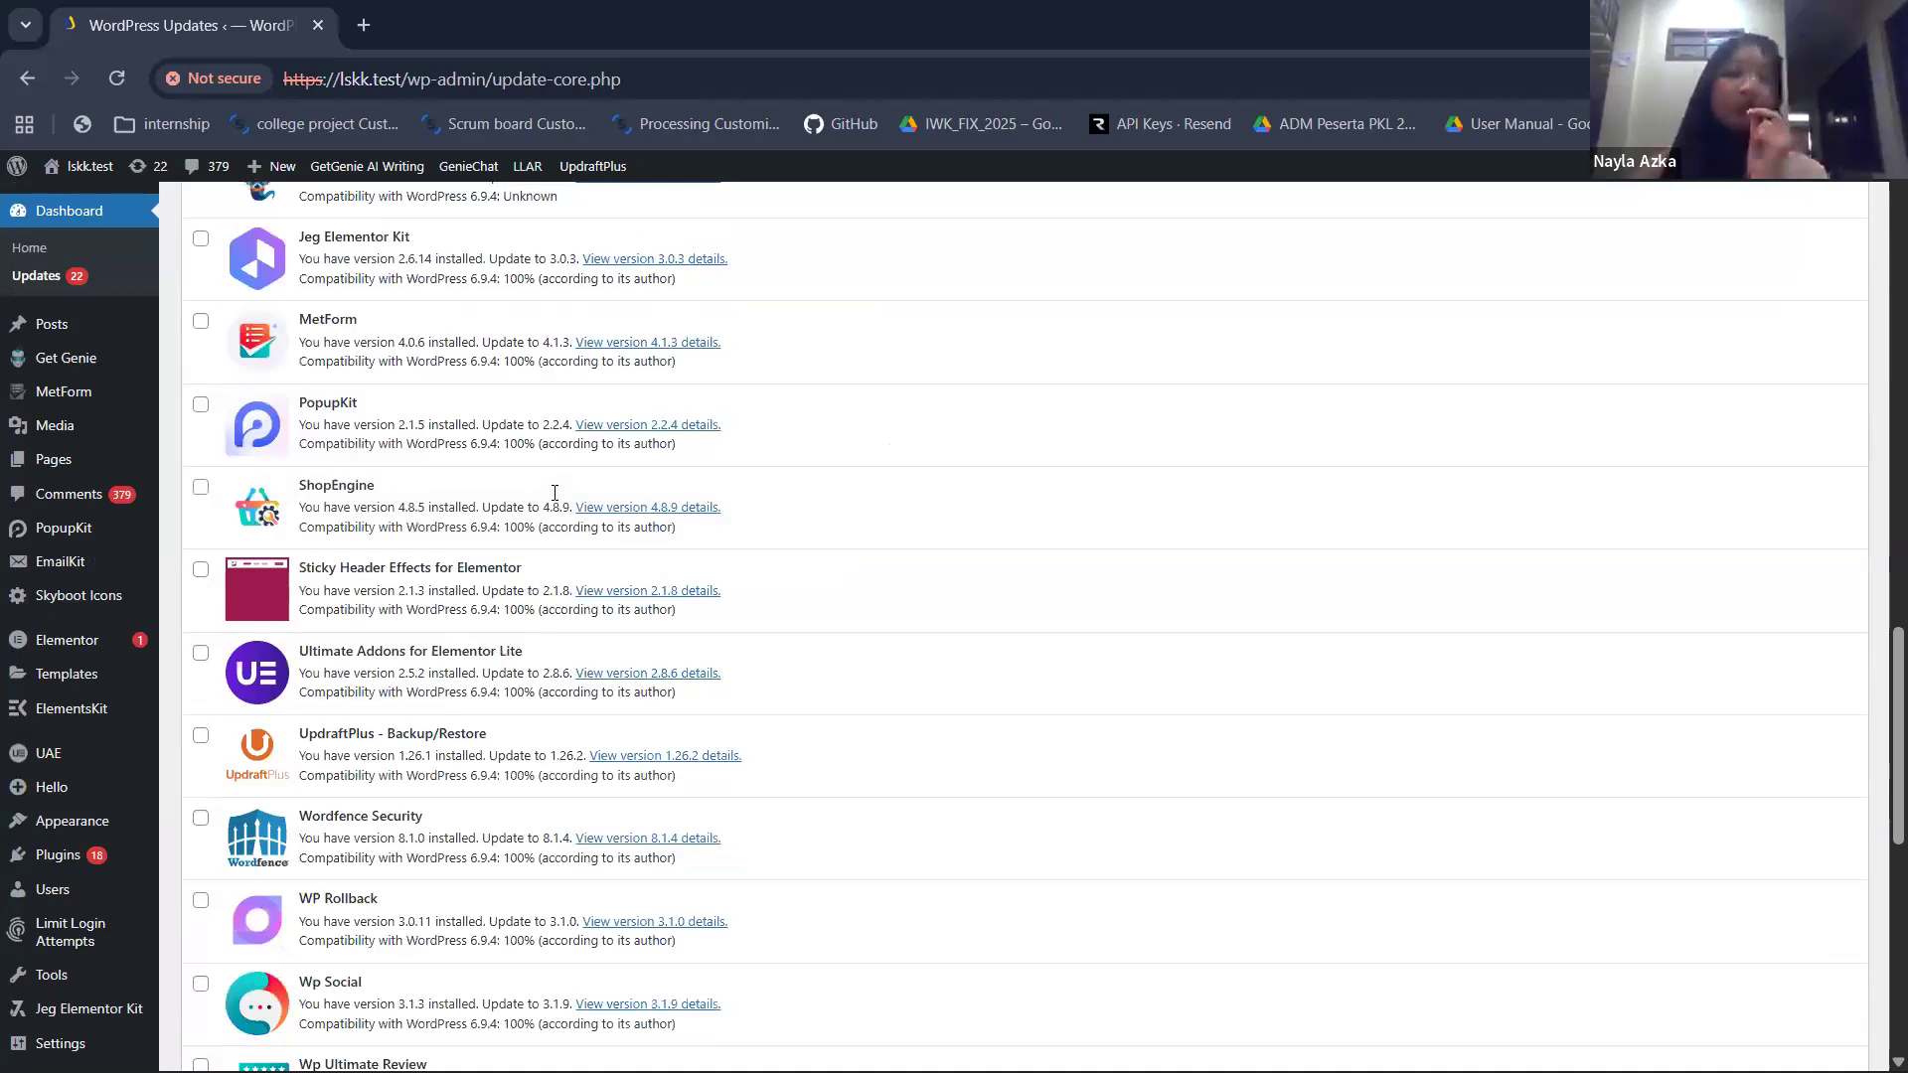
{"action": "scroll", "coordinate": [554, 493], "scroll_direction": "up", "scroll_amount": 10}
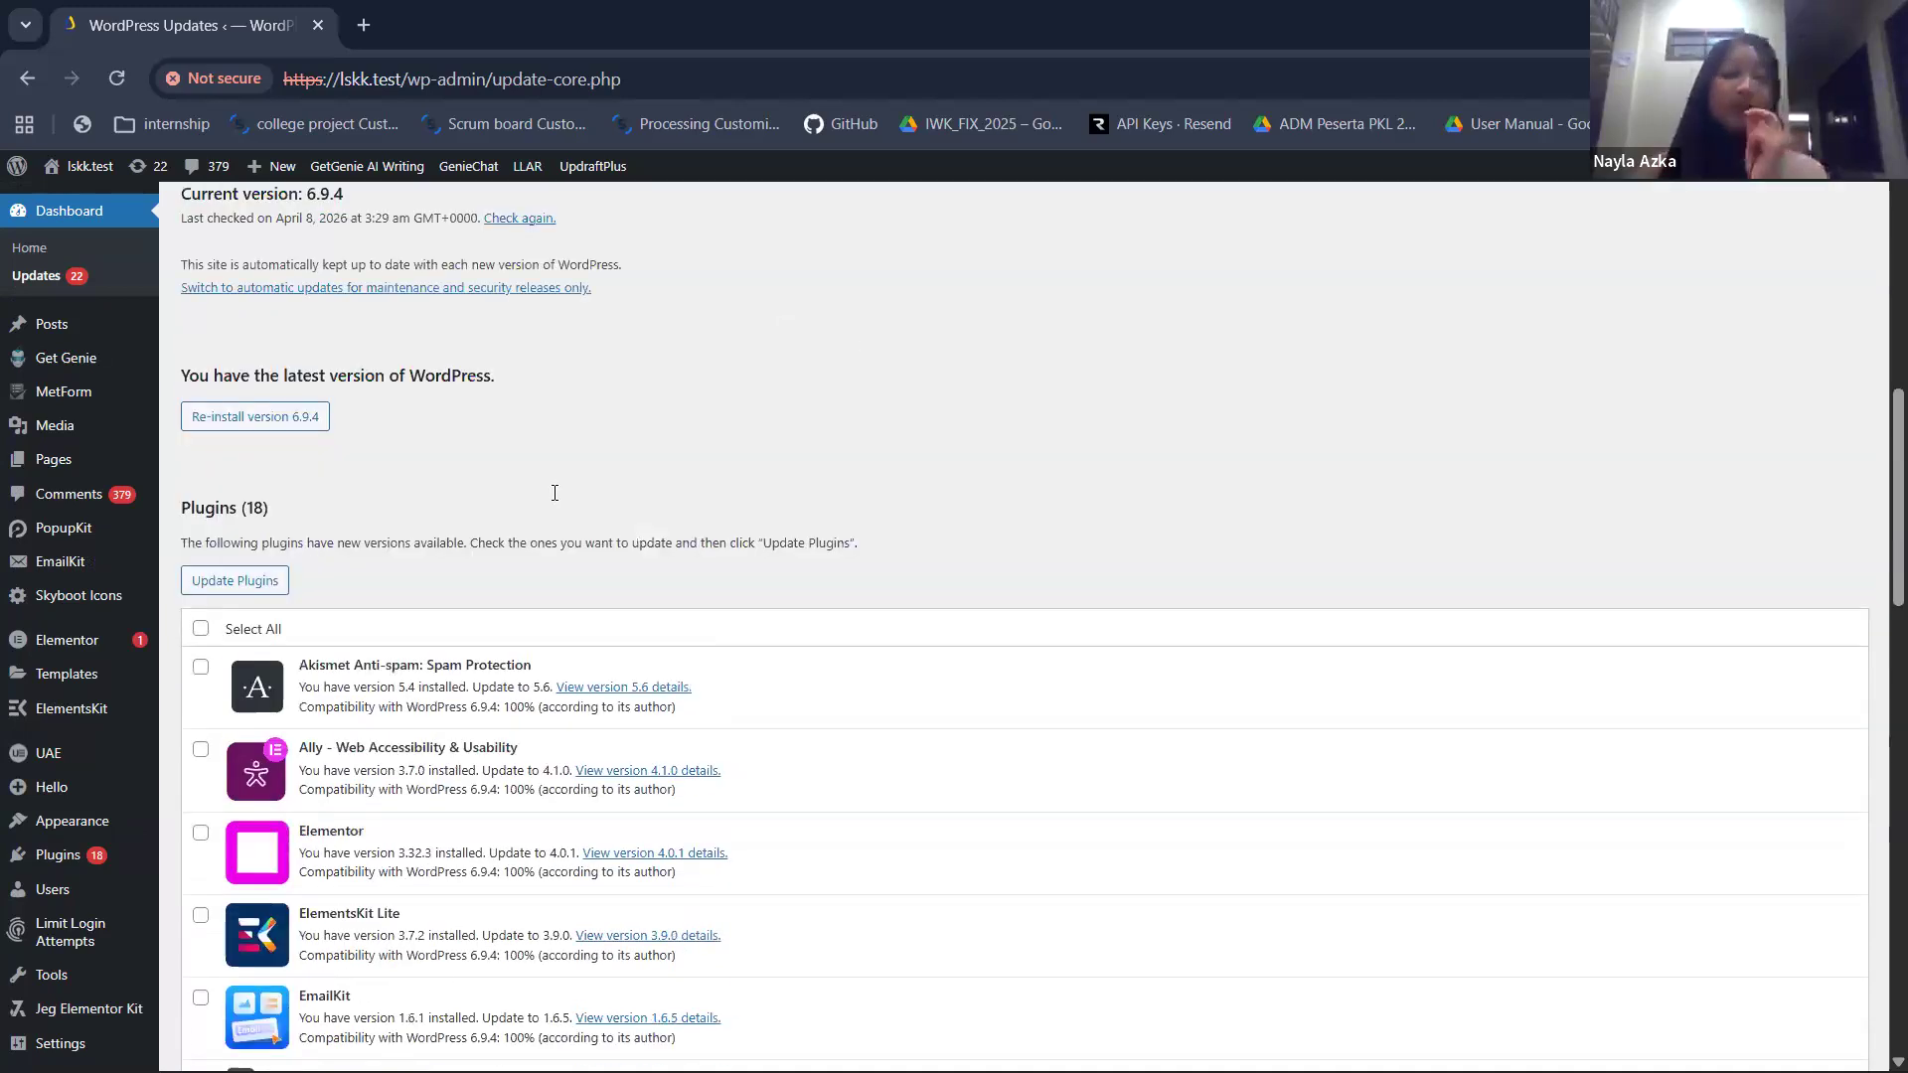
{"action": "scroll", "coordinate": [554, 493], "scroll_direction": "up", "scroll_amount": 5}
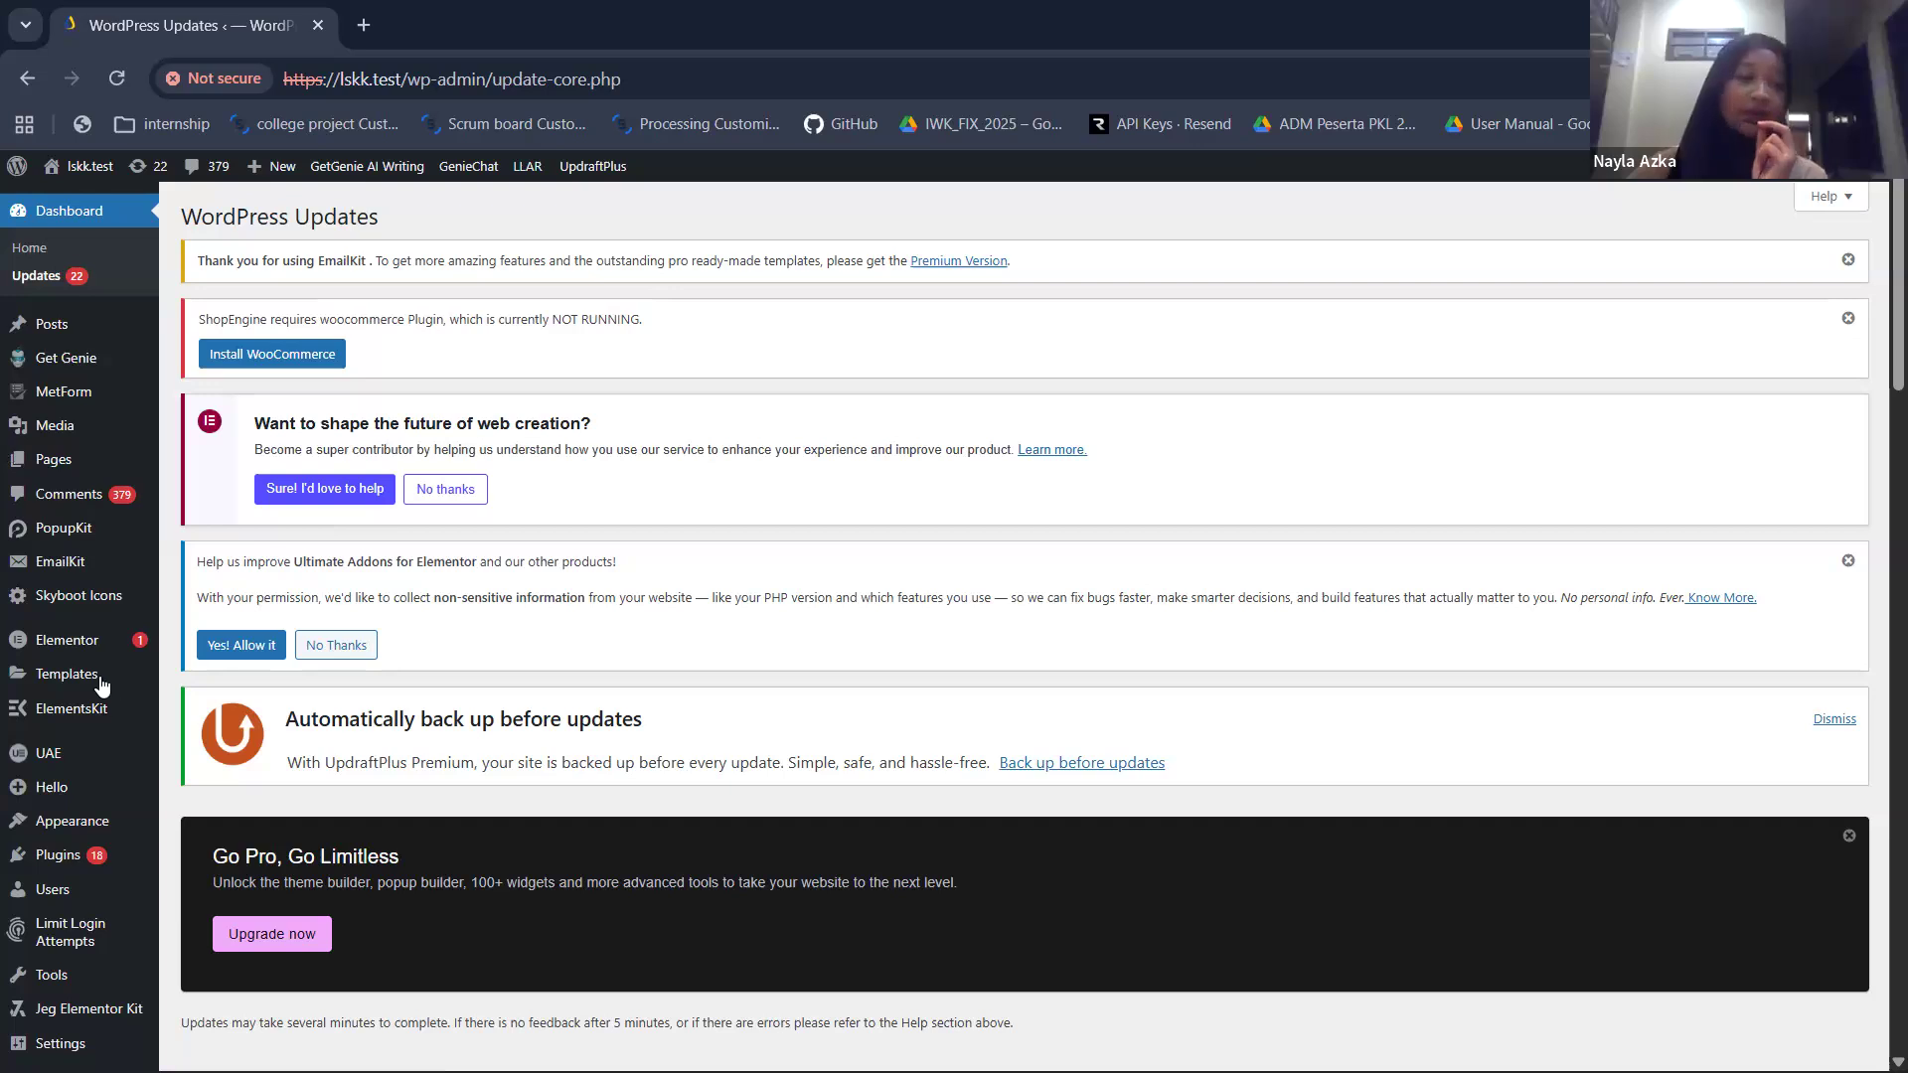
- Open the Add Plugins page of the WordPress admin
{"action": "scroll", "coordinate": [220, 700], "scroll_direction": "down", "scroll_amount": 4}
{"action": "left_click", "coordinate": [233, 710]}
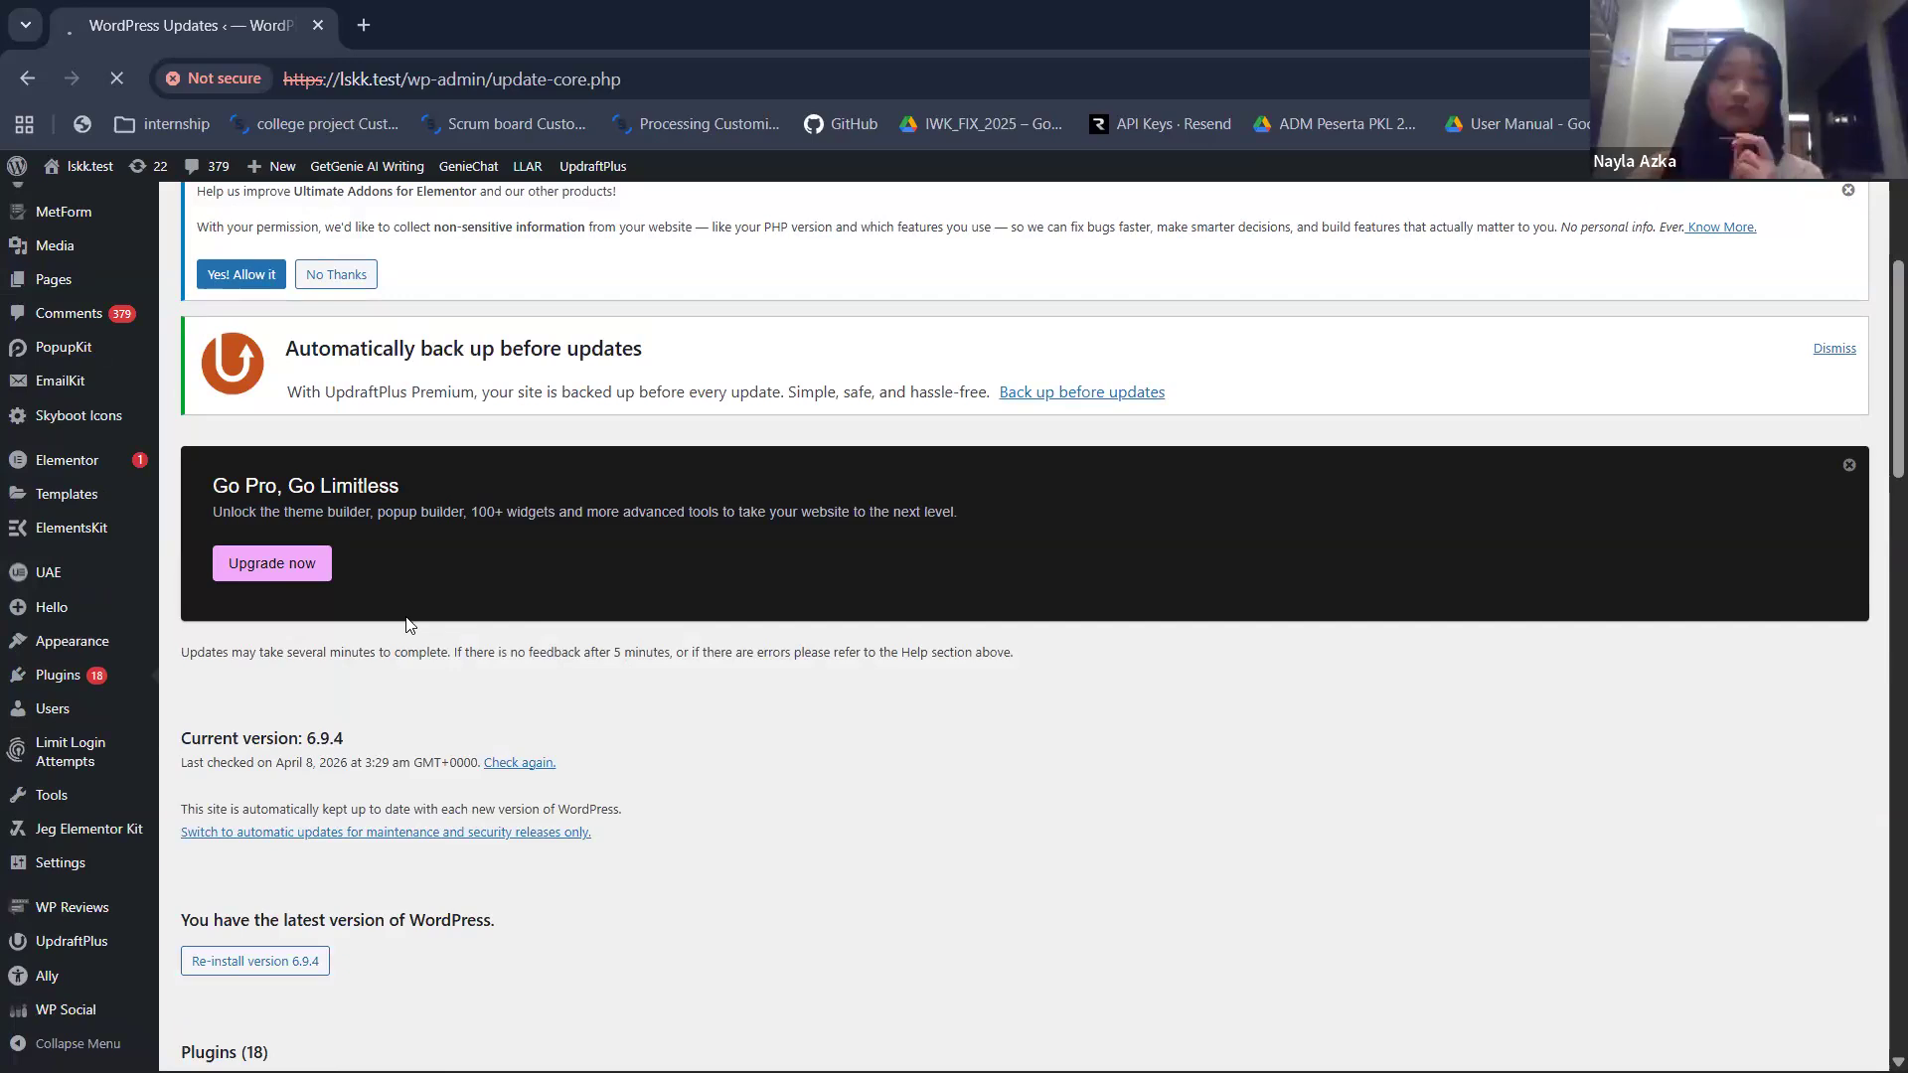
{"action": "scroll", "coordinate": [778, 553], "scroll_direction": "down", "scroll_amount": 1}
{"action": "scroll", "coordinate": [778, 553], "scroll_direction": "down", "scroll_amount": 2}
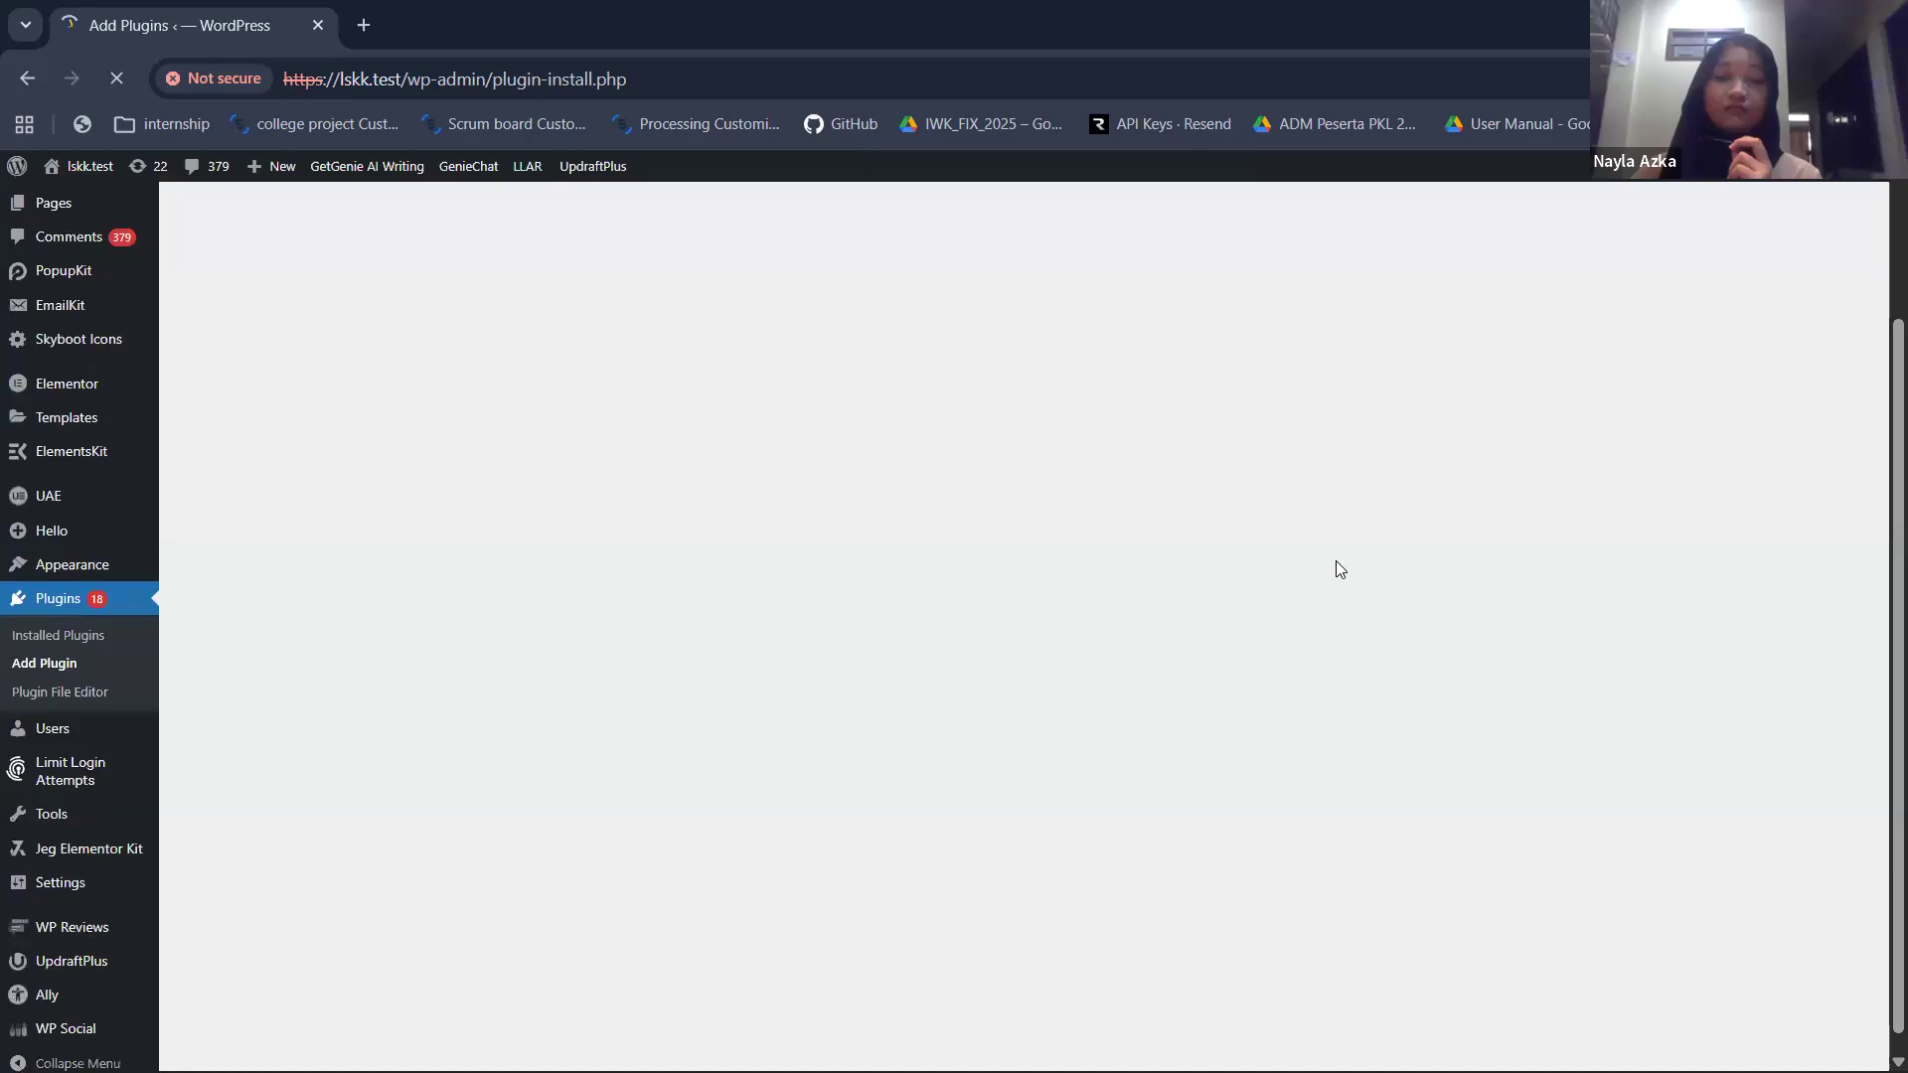
- Search the plugin directory for "limit login attempts"
{"action": "scroll", "coordinate": [1336, 560], "scroll_direction": "up", "scroll_amount": 2}
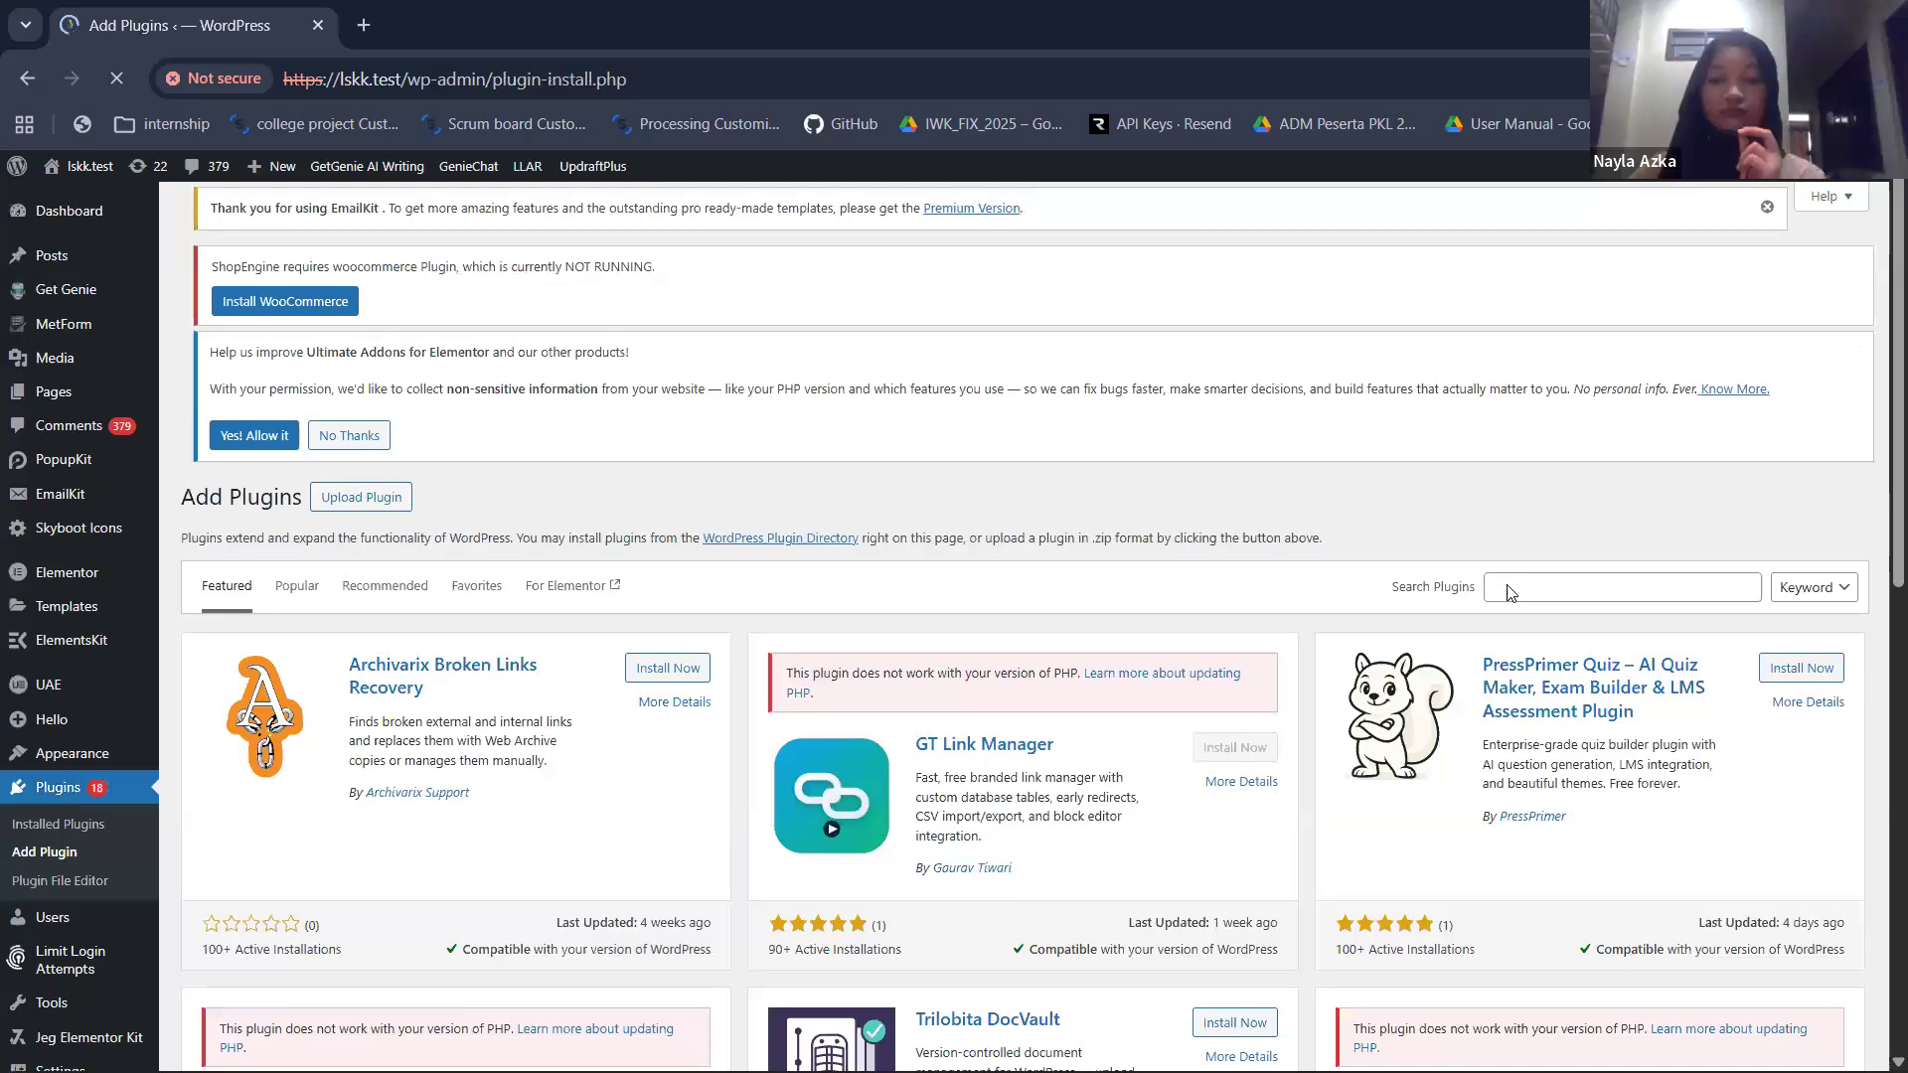
{"action": "left_click", "coordinate": [1506, 592]}
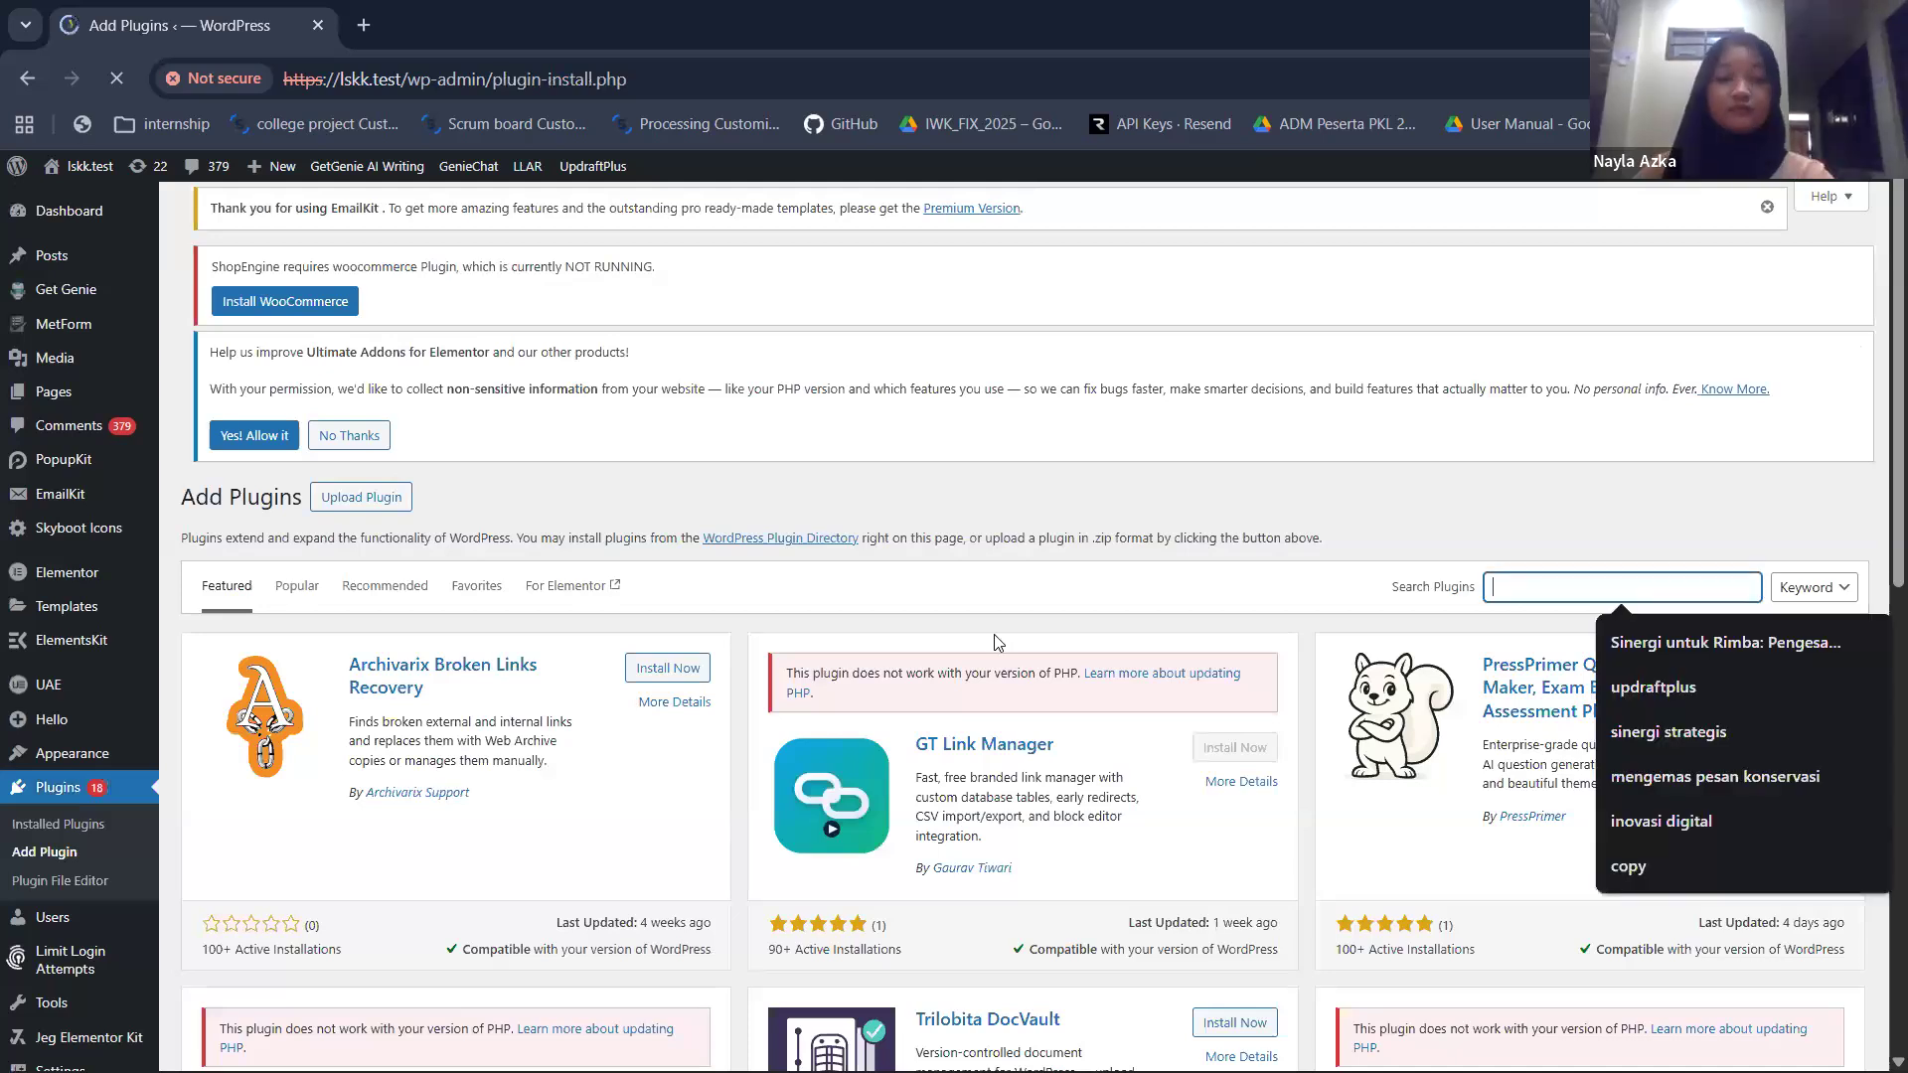
{"action": "type", "text": "limit login a"}
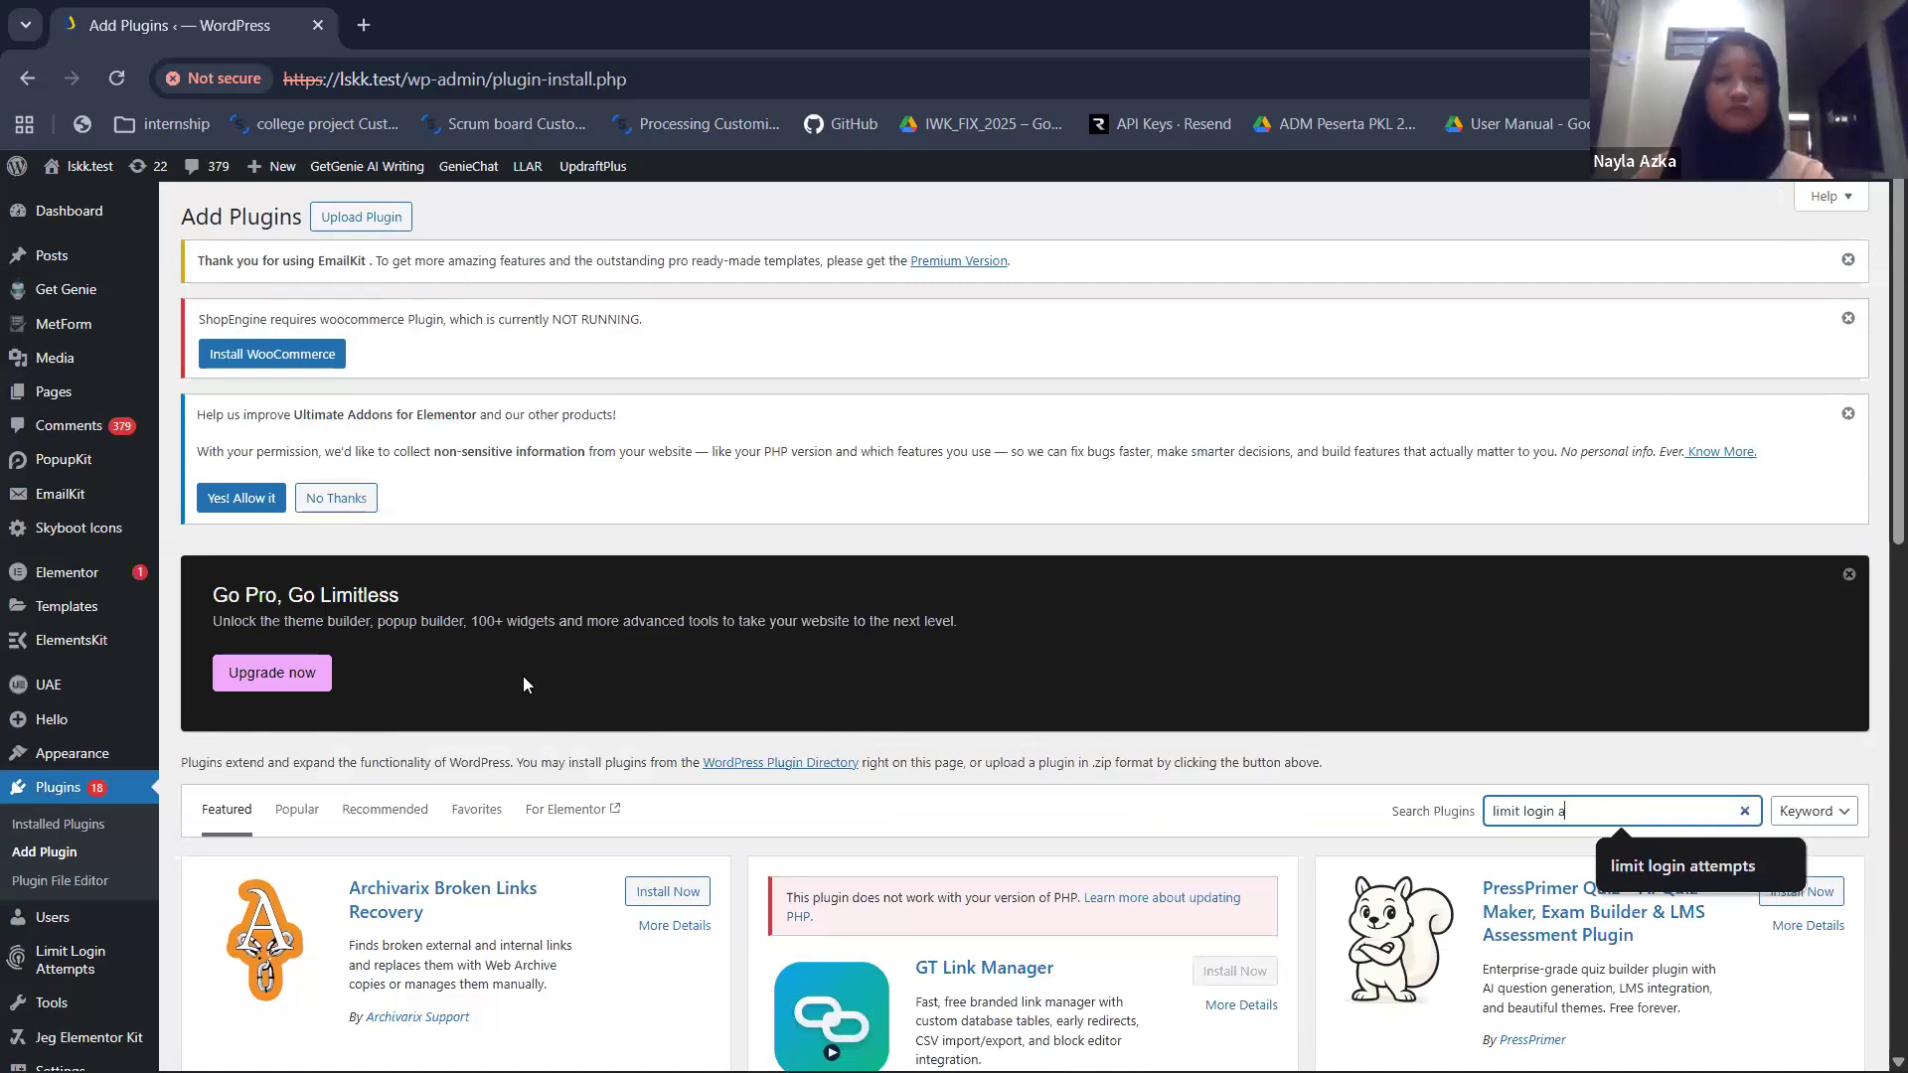
{"action": "key", "text": "Down"}
{"action": "key", "text": "Return"}
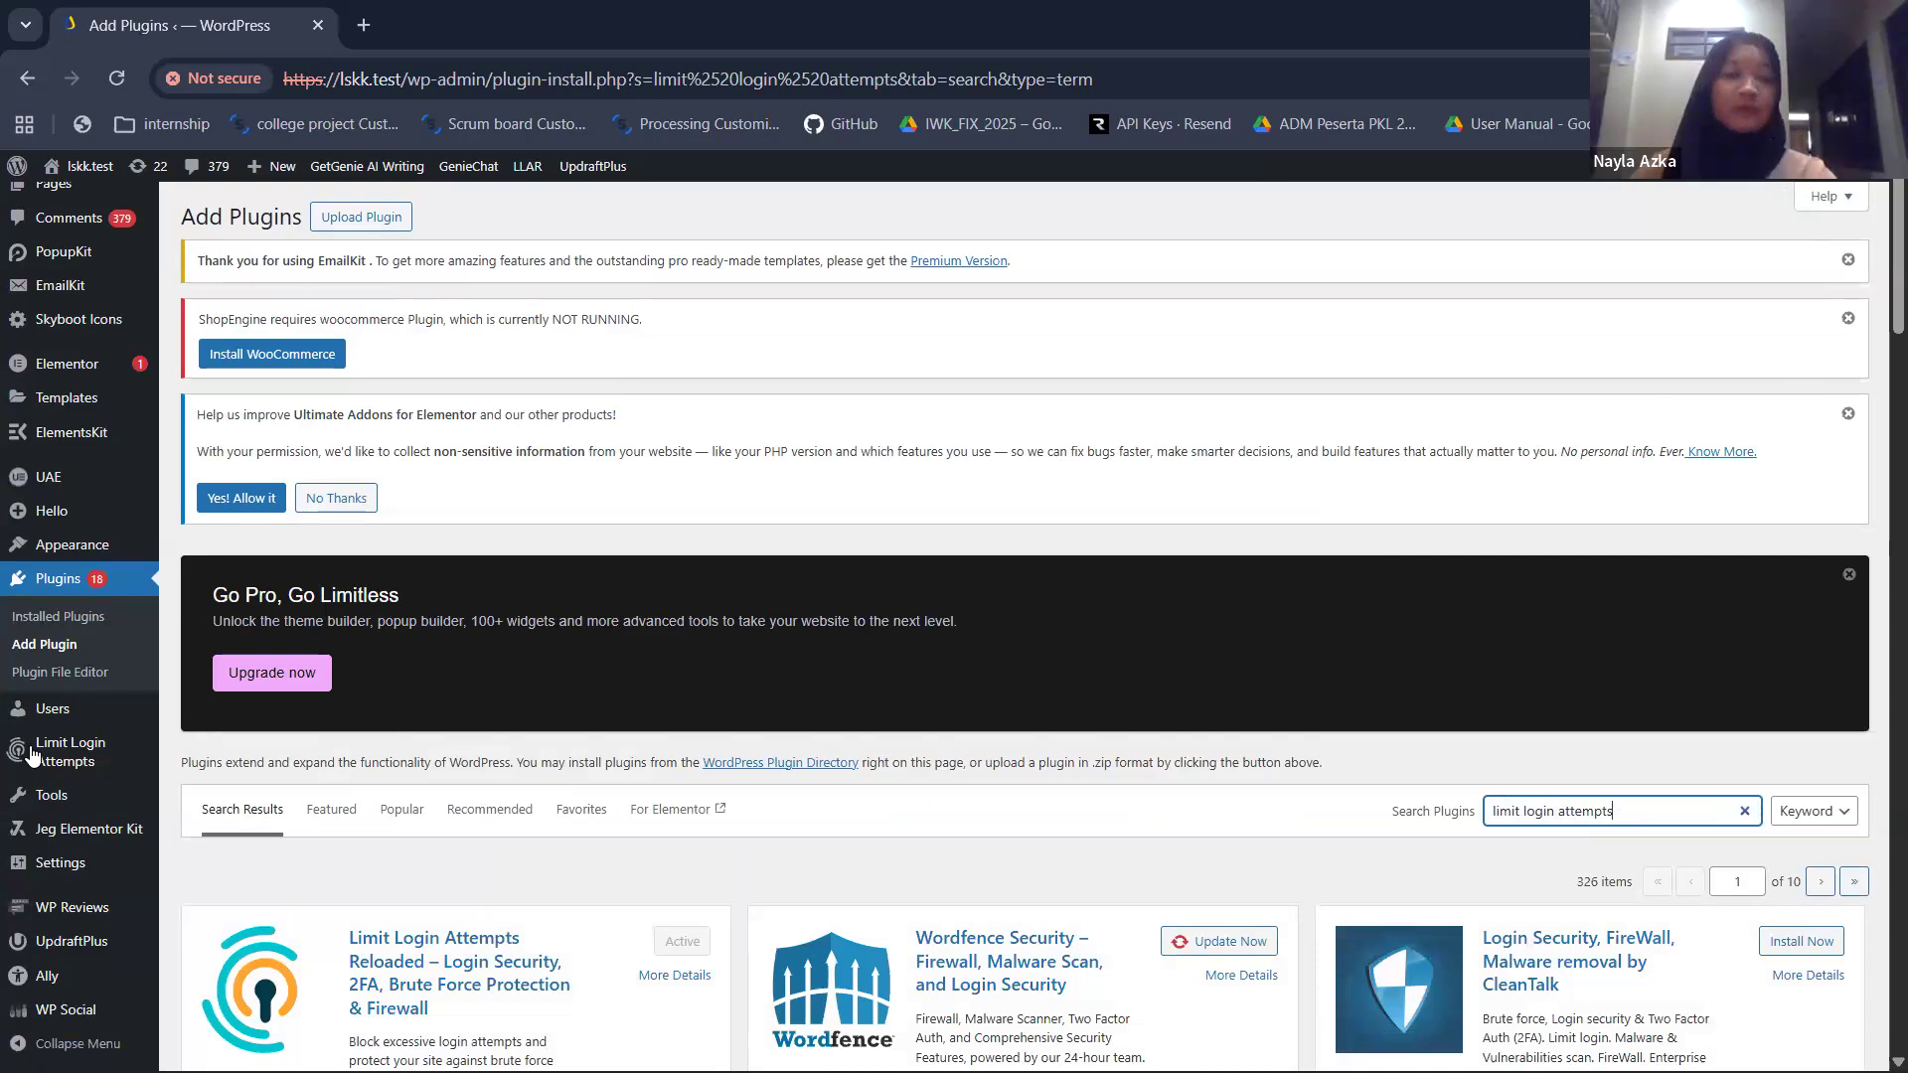
- Open the Limit Login Attempts dashboard and look over its failed-login overview and tool sections
{"action": "scroll", "coordinate": [32, 753], "scroll_direction": "down", "scroll_amount": 1}
{"action": "scroll", "coordinate": [32, 753], "scroll_direction": "down", "scroll_amount": 3}
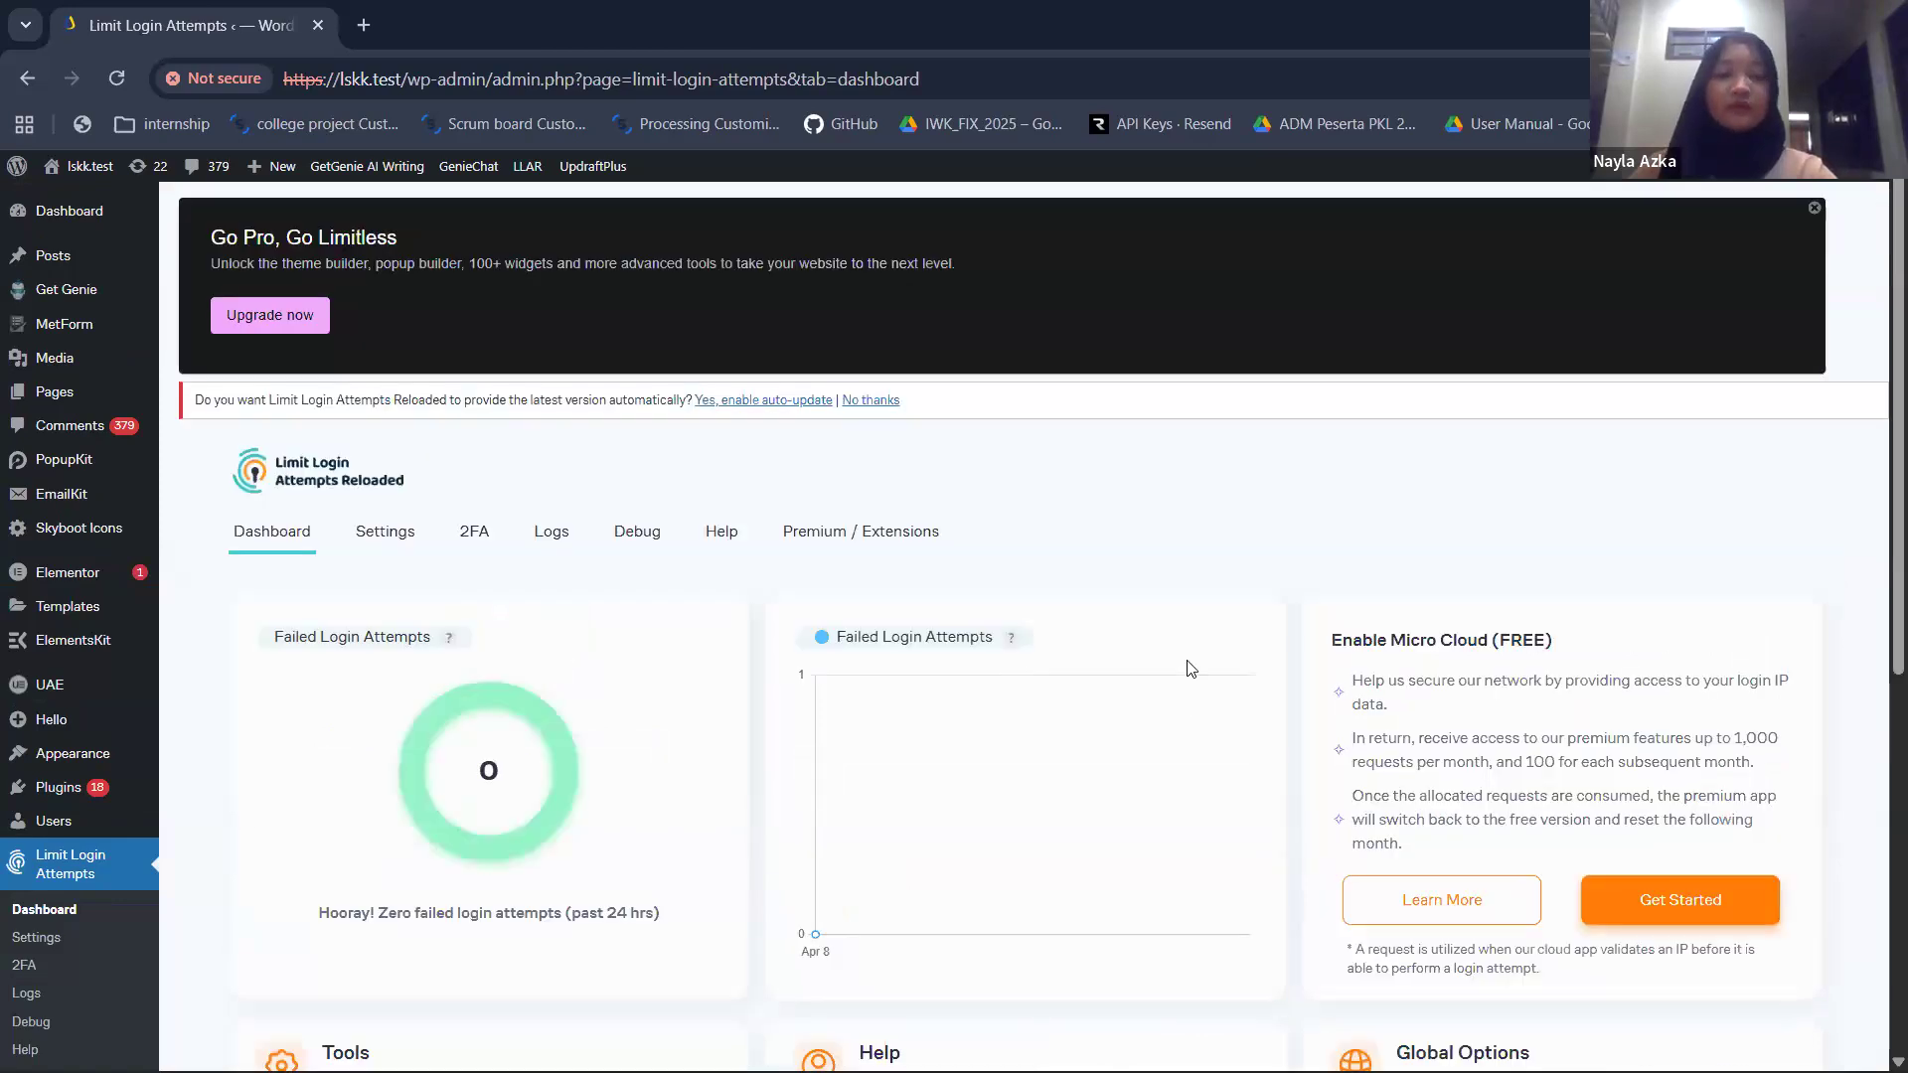
{"action": "scroll", "coordinate": [1192, 669], "scroll_direction": "down", "scroll_amount": 3}
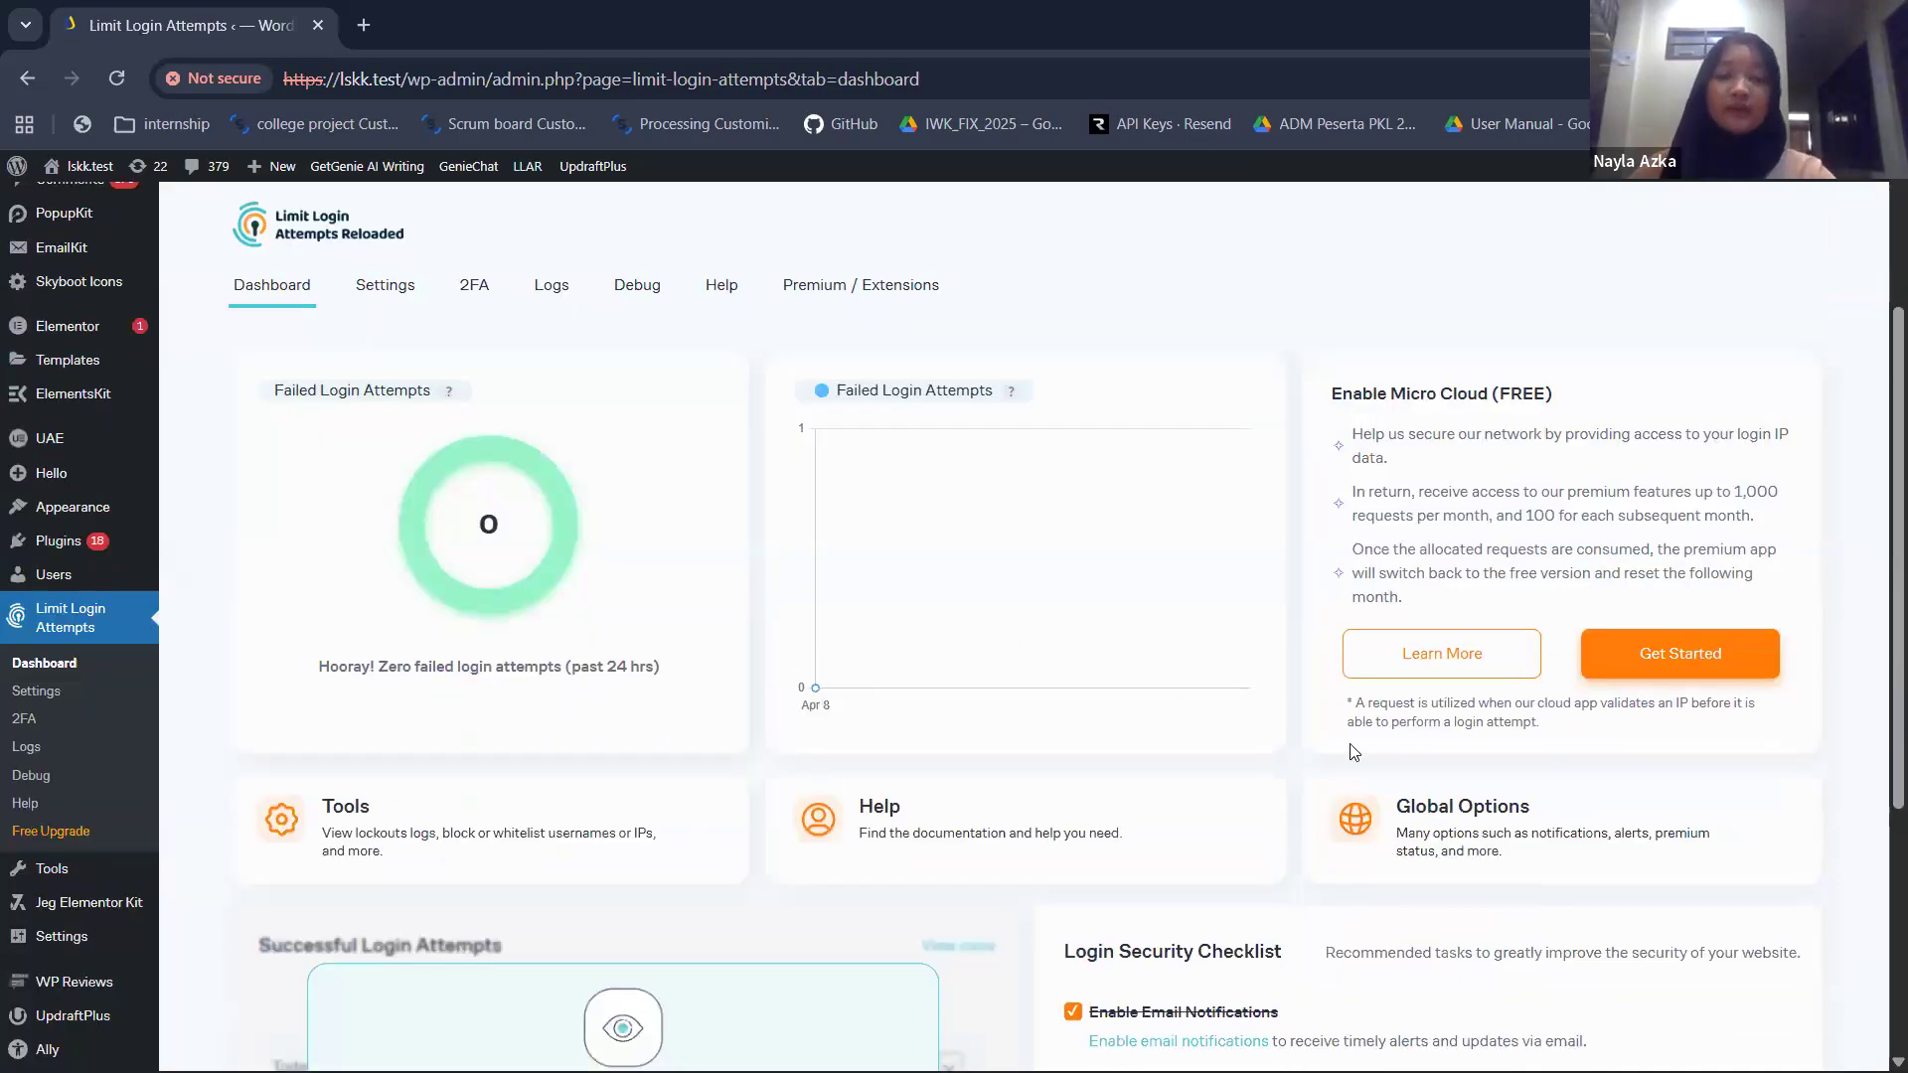
{"action": "scroll", "coordinate": [424, 590], "scroll_direction": "up", "scroll_amount": 3}
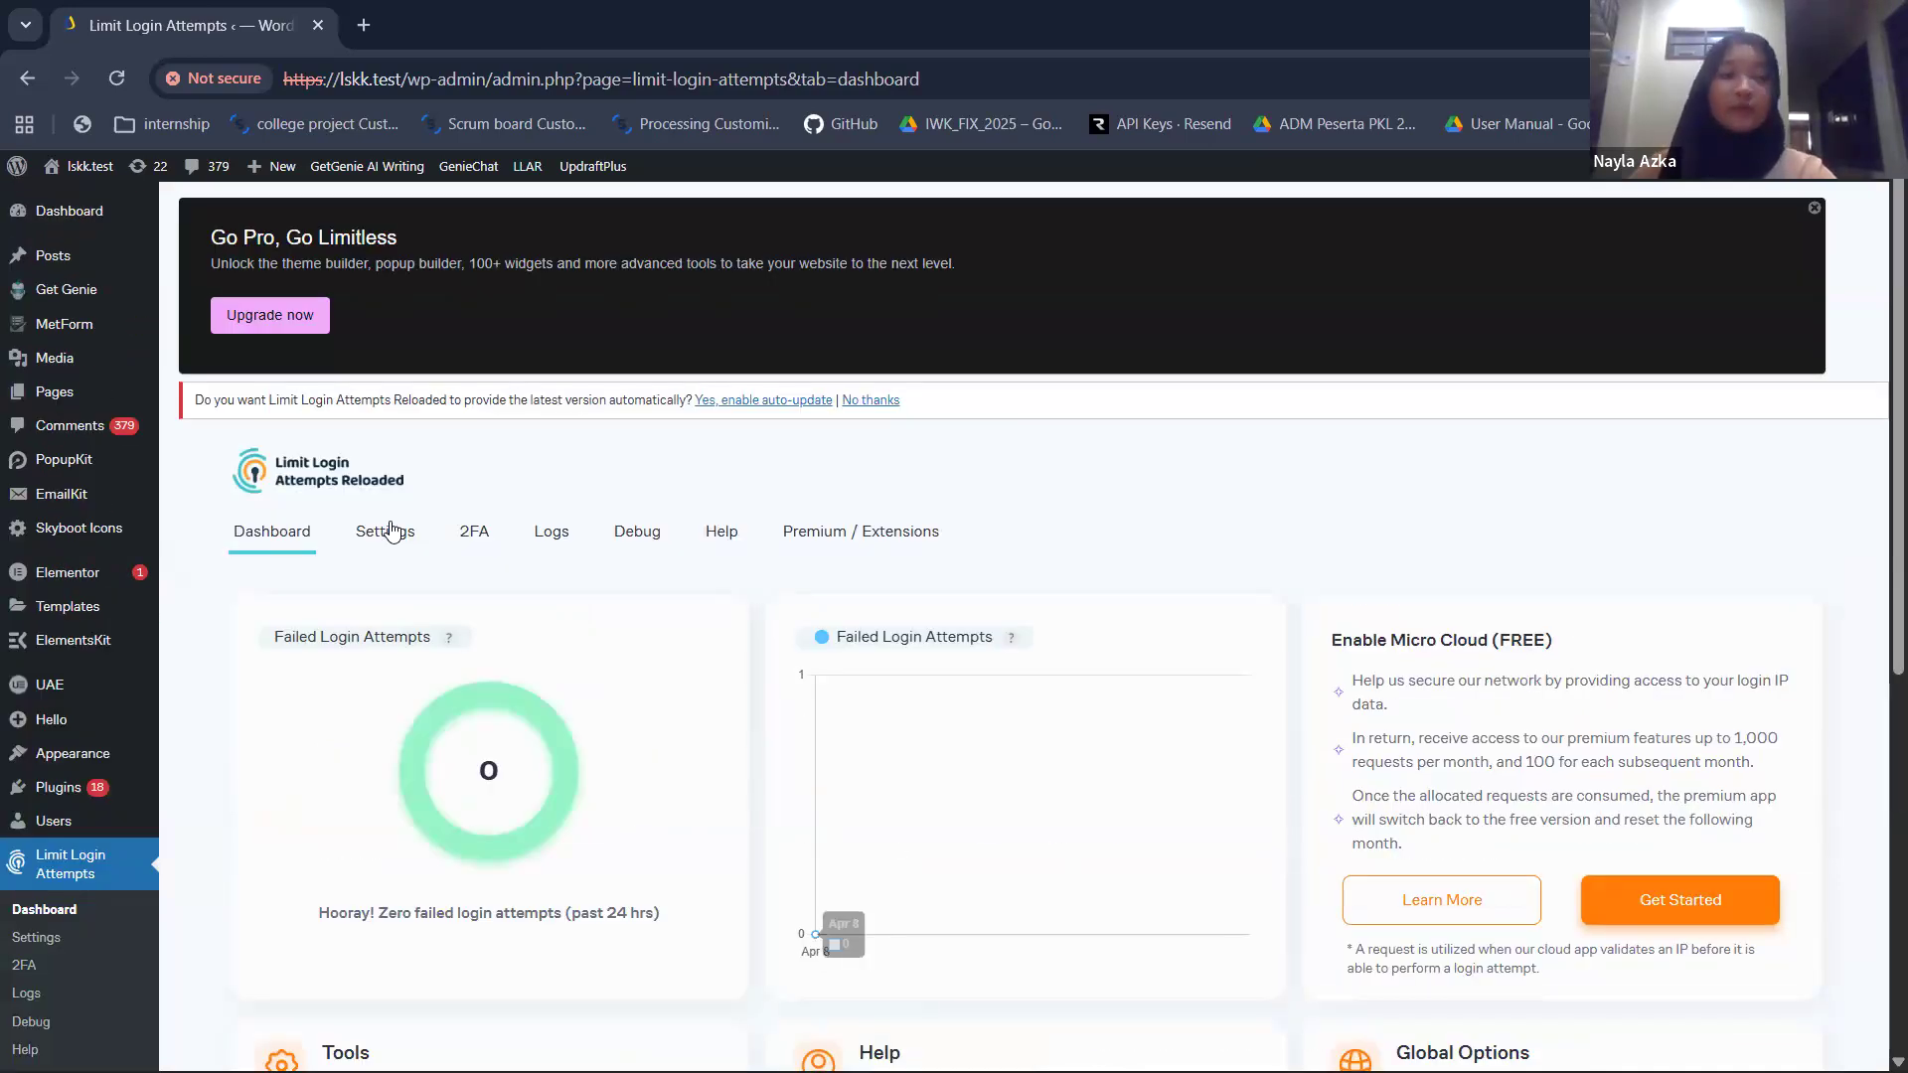
- Open the Limit Login Attempts settings and examine the Local App lockout options
{"action": "left_click", "coordinate": [396, 530]}
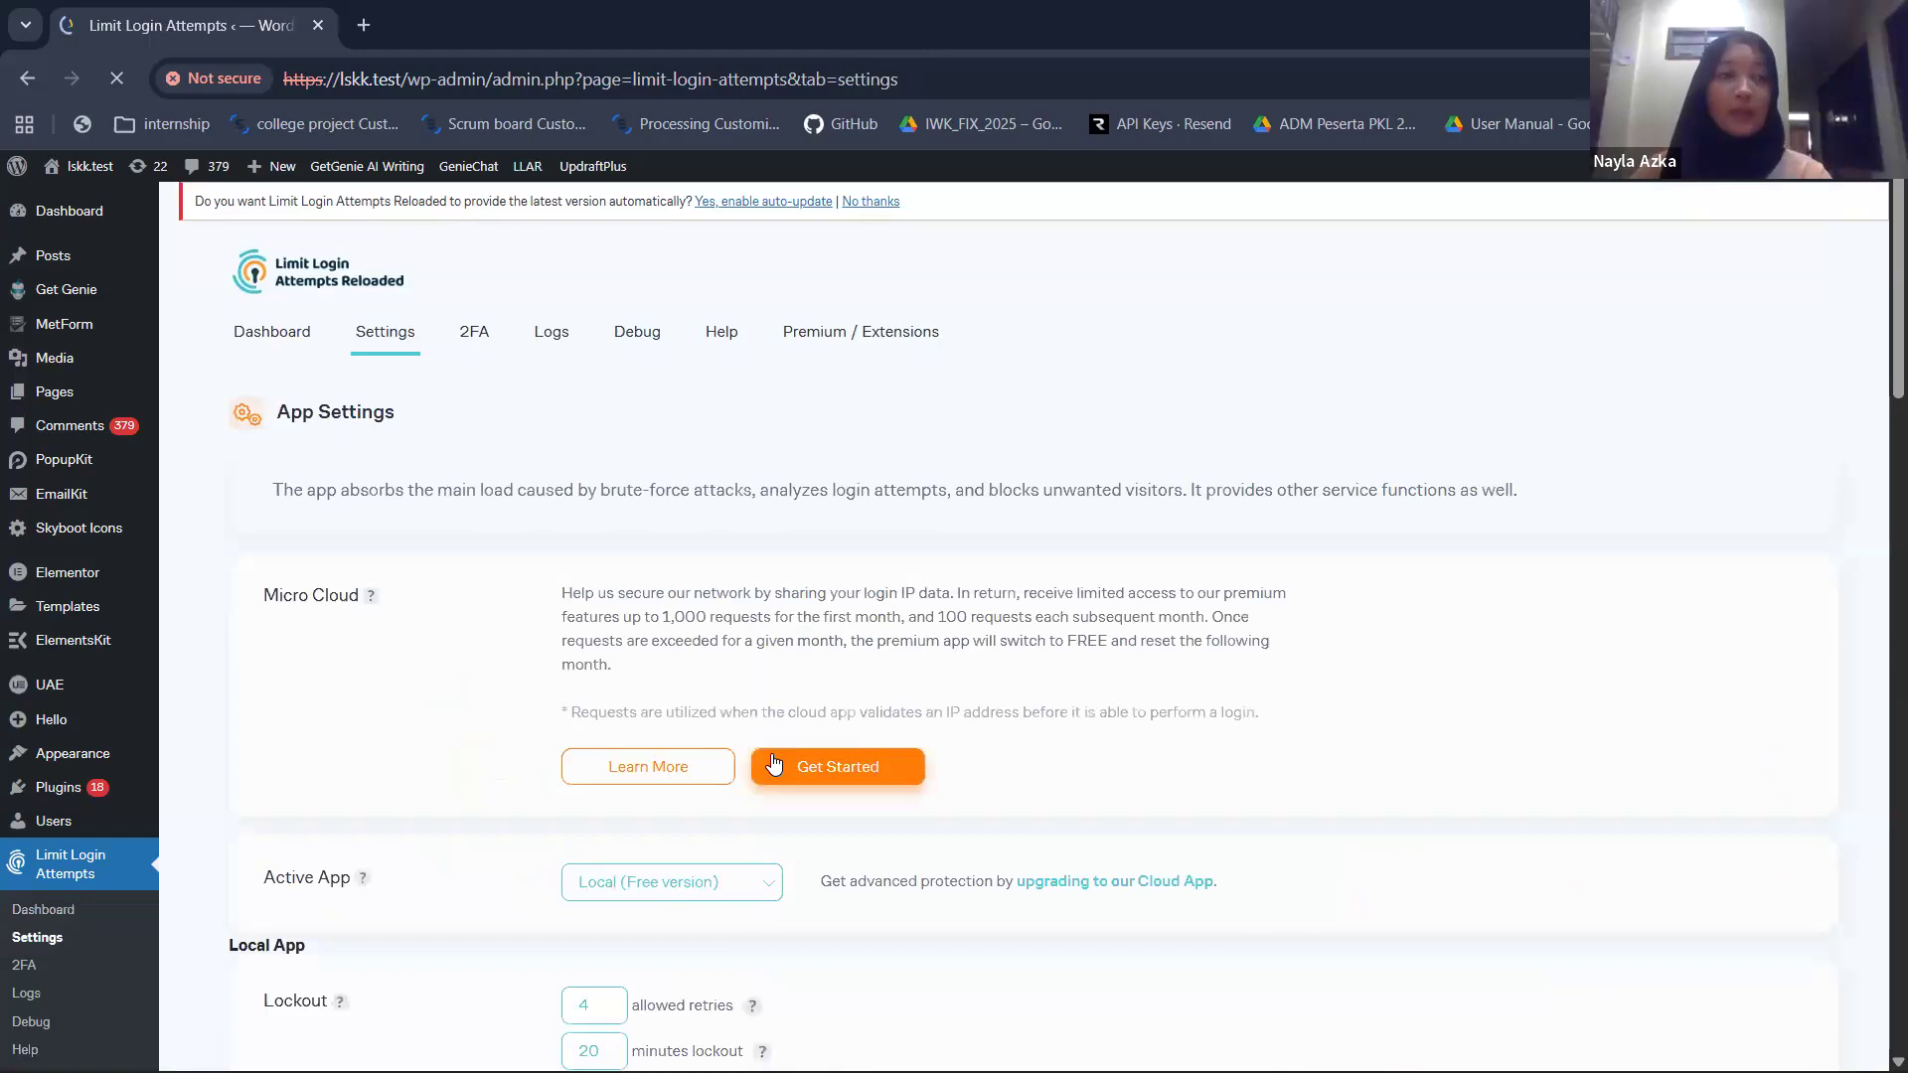
{"action": "scroll", "coordinate": [875, 755], "scroll_direction": "down", "scroll_amount": 3}
{"action": "scroll", "coordinate": [934, 737], "scroll_direction": "down", "scroll_amount": 2}
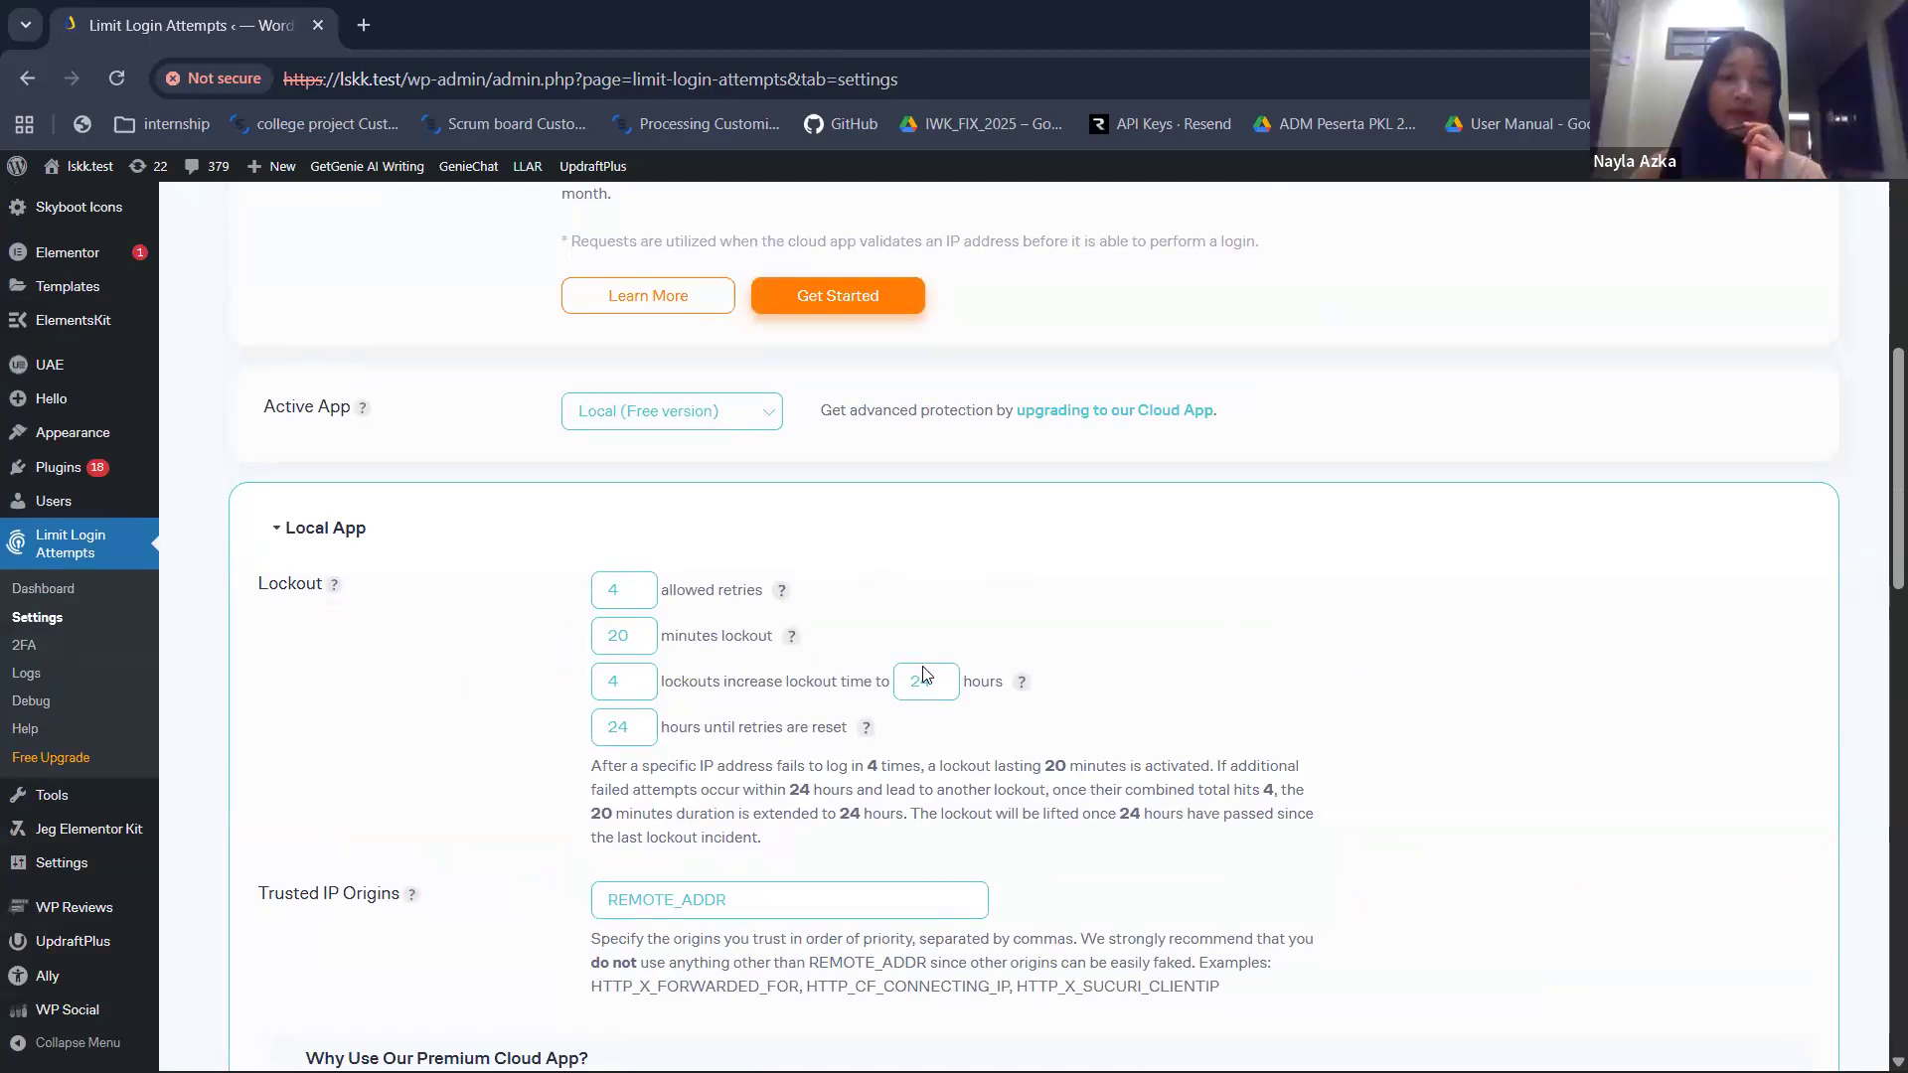
- Look over the plugin's General Settings, including lockout notification, menu display and custom login error options, and save the settings
{"action": "scroll", "coordinate": [923, 676], "scroll_direction": "down", "scroll_amount": 5}
{"action": "scroll", "coordinate": [376, 710], "scroll_direction": "down", "scroll_amount": 8}
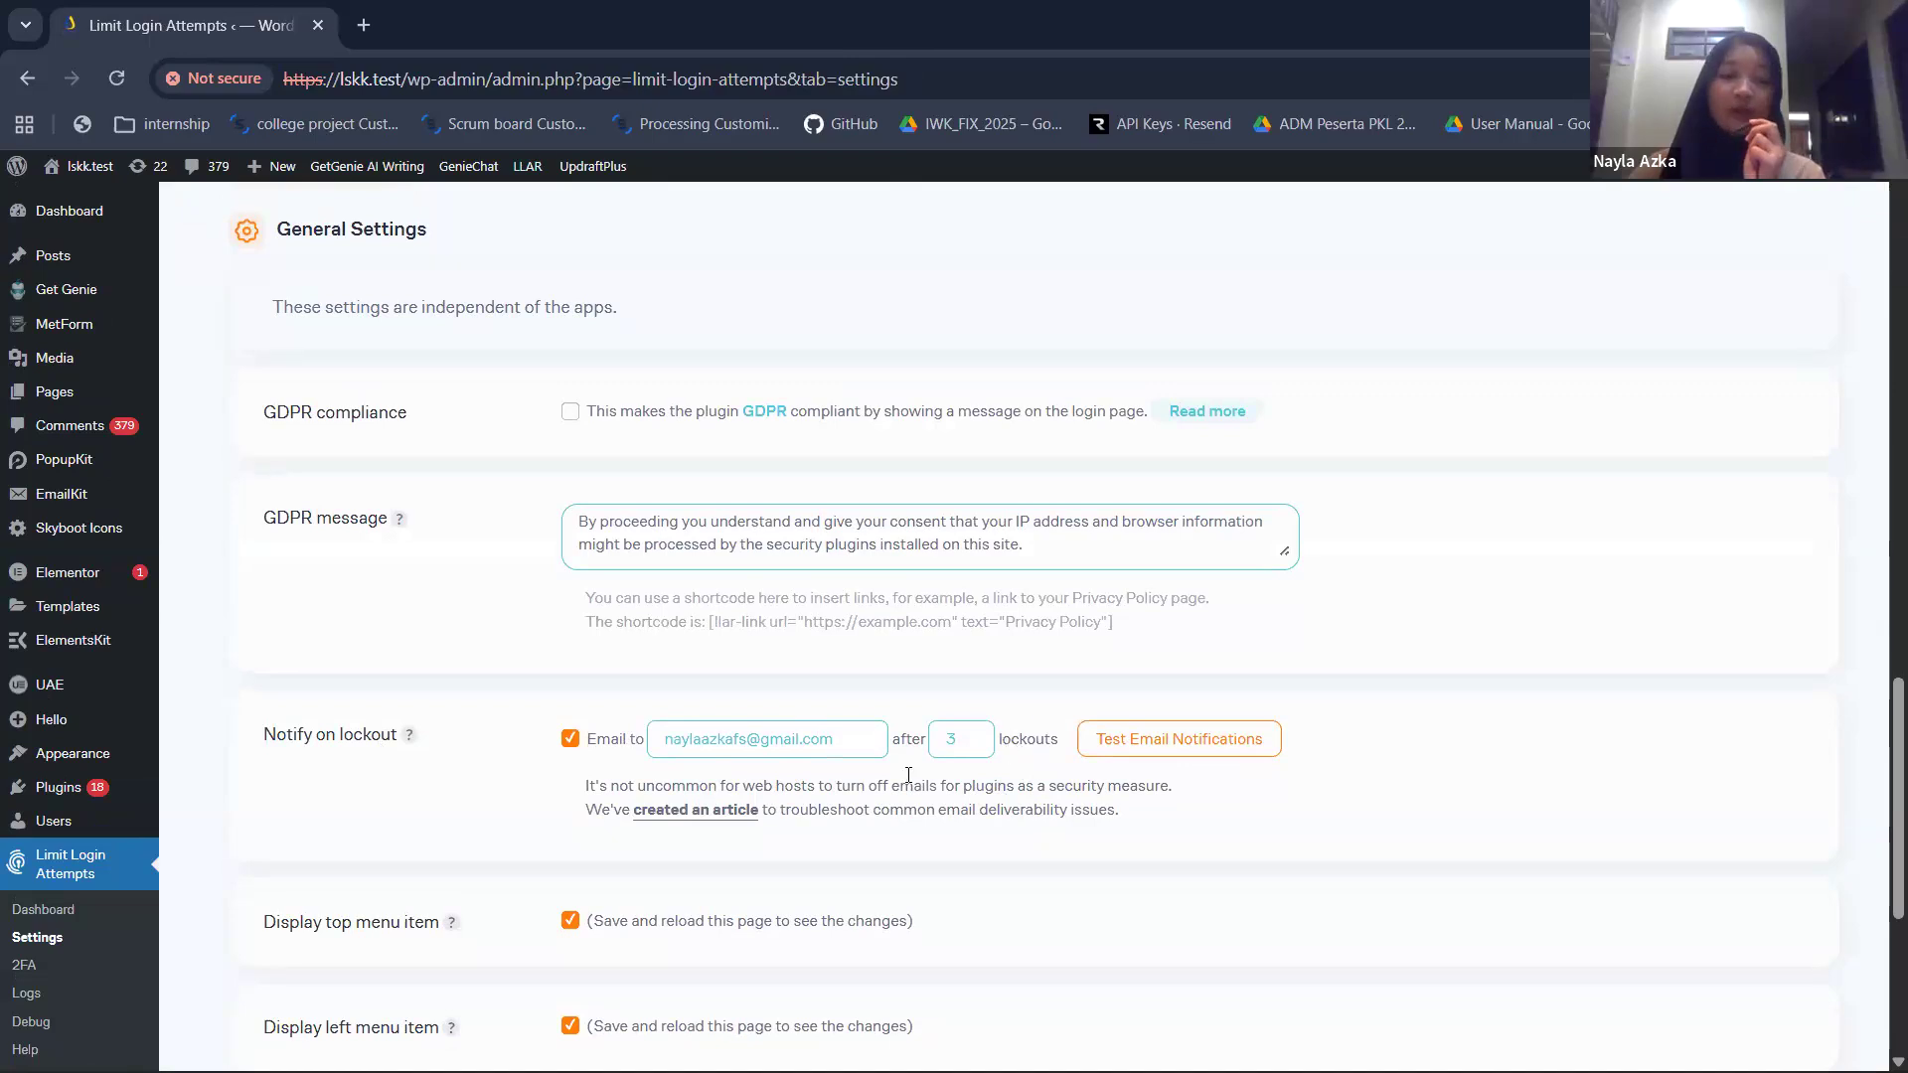
{"action": "scroll", "coordinate": [908, 785], "scroll_direction": "down", "scroll_amount": 1}
{"action": "scroll", "coordinate": [908, 787], "scroll_direction": "down", "scroll_amount": 3}
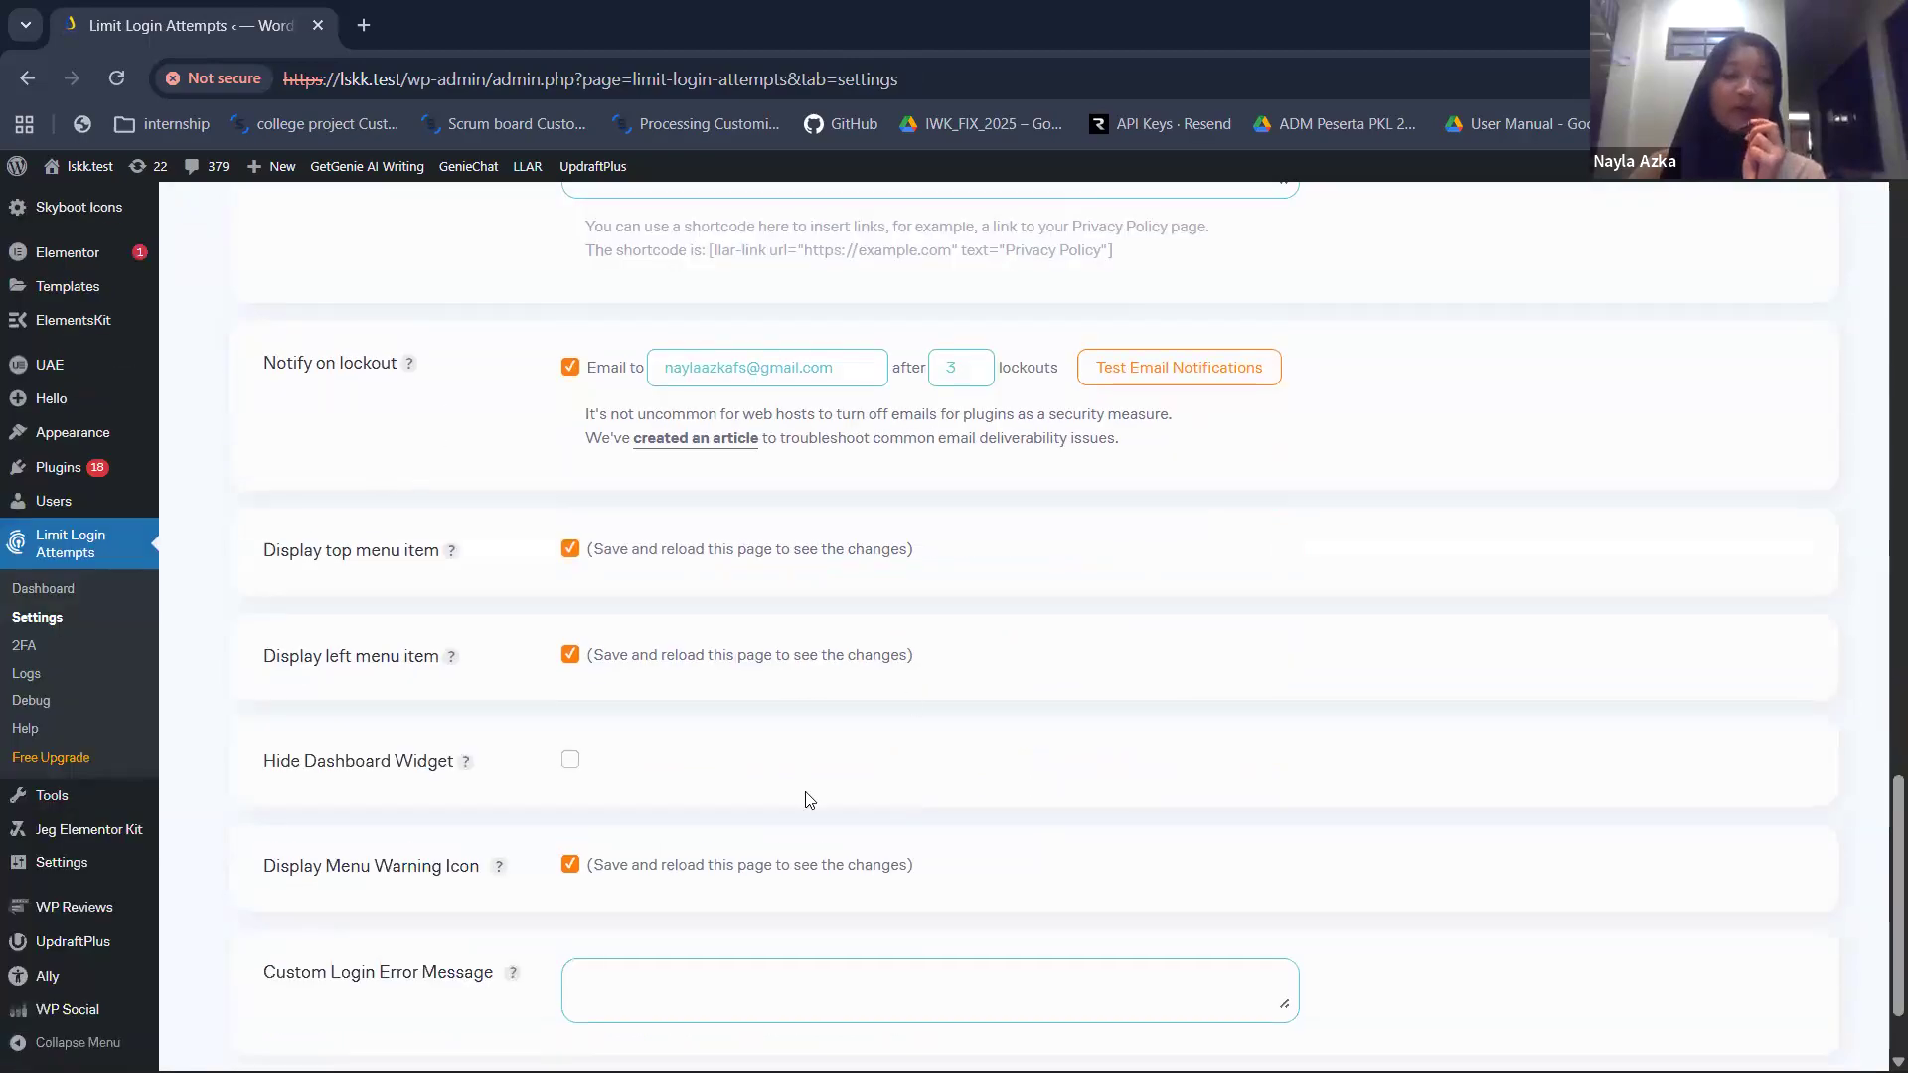
{"action": "scroll", "coordinate": [686, 801], "scroll_direction": "down", "scroll_amount": 2}
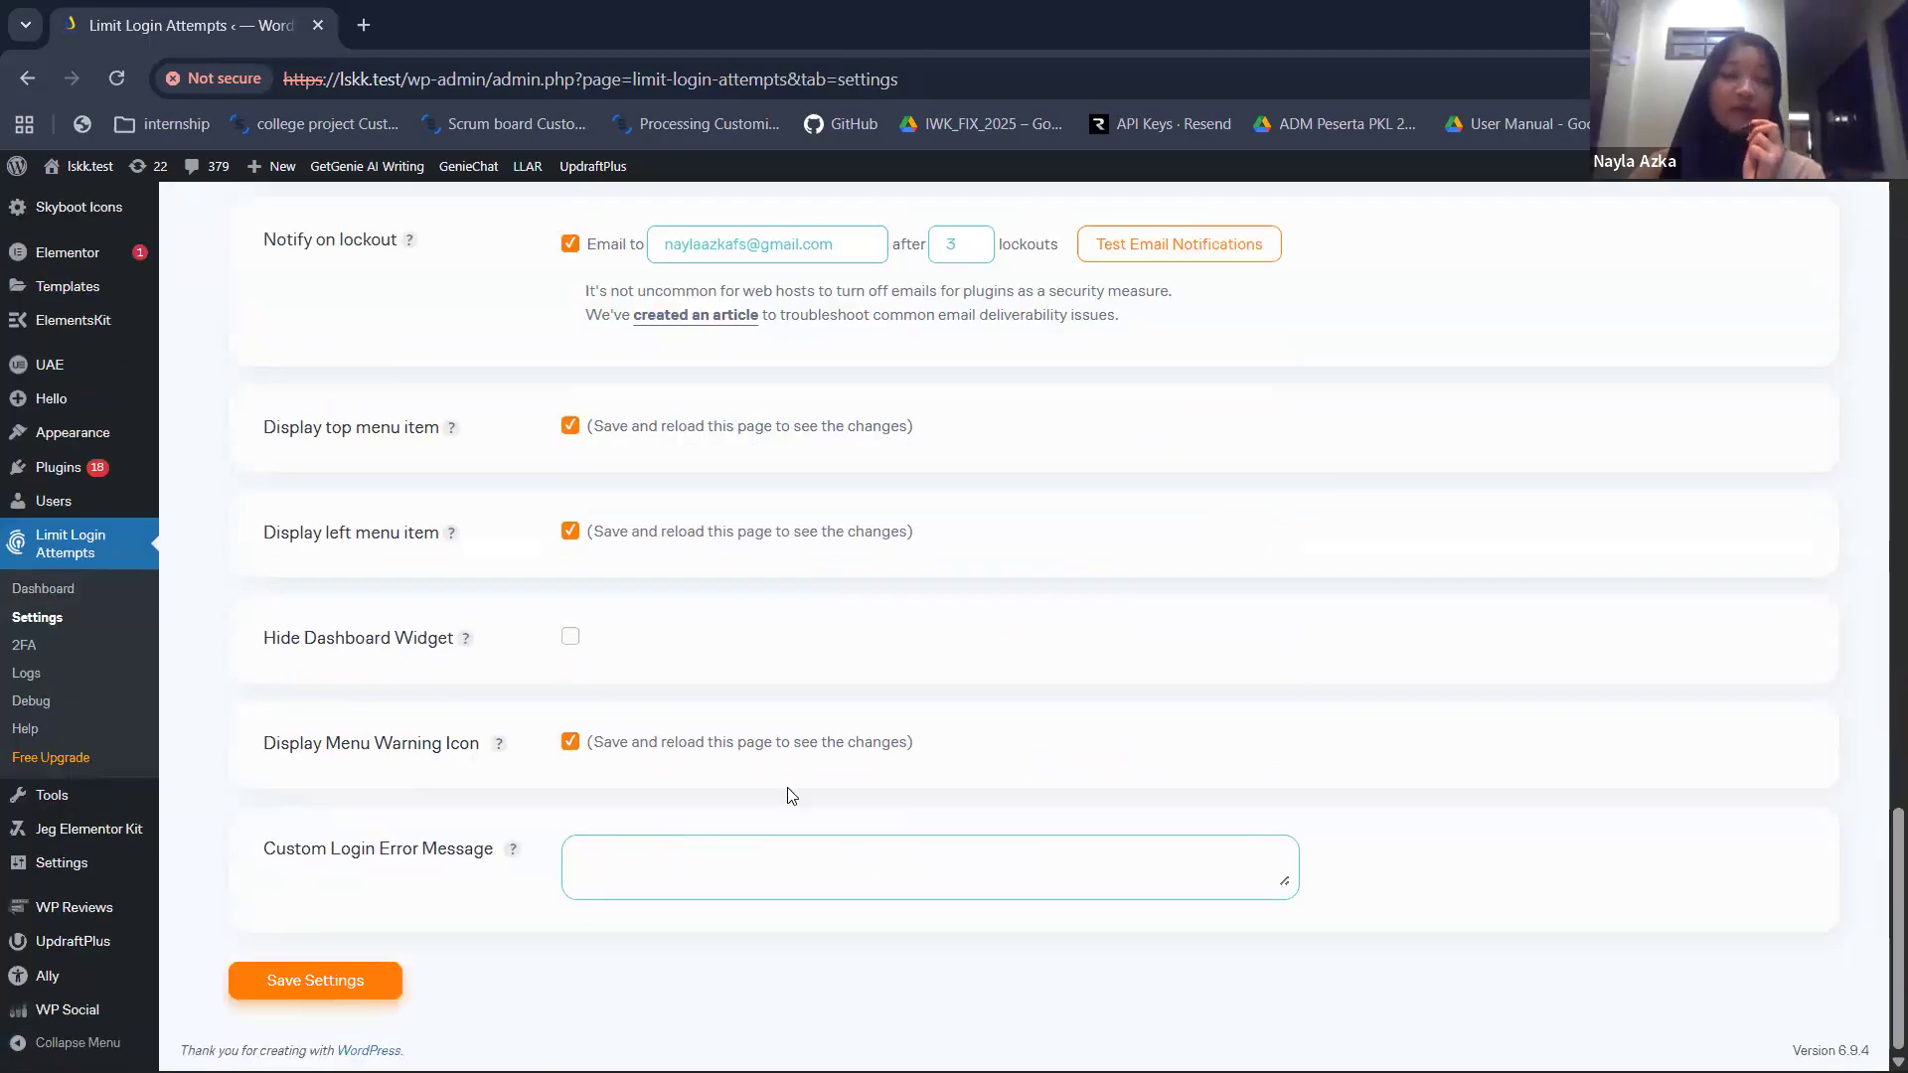
{"action": "scroll", "coordinate": [850, 757], "scroll_direction": "up", "scroll_amount": 12}
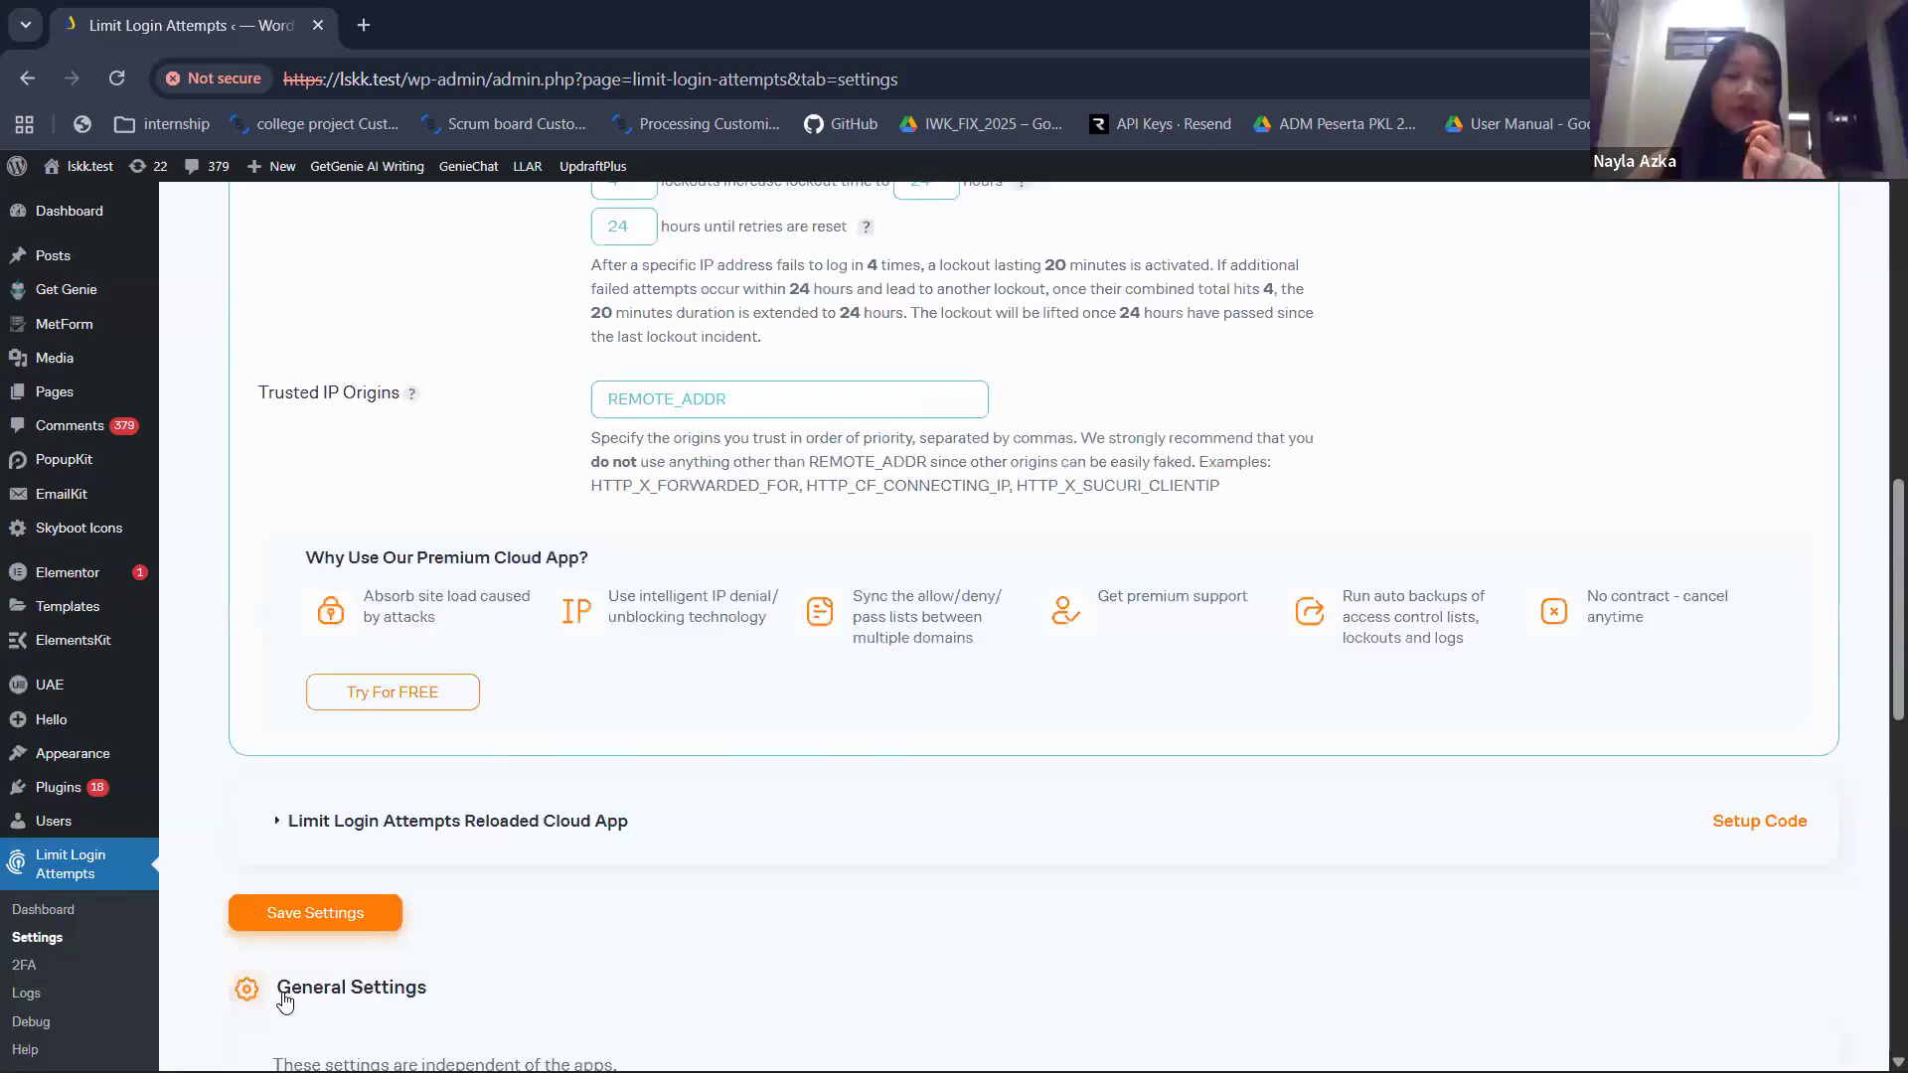
{"action": "scroll", "coordinate": [282, 992], "scroll_direction": "down", "scroll_amount": 12}
{"action": "left_click", "coordinate": [282, 991]}
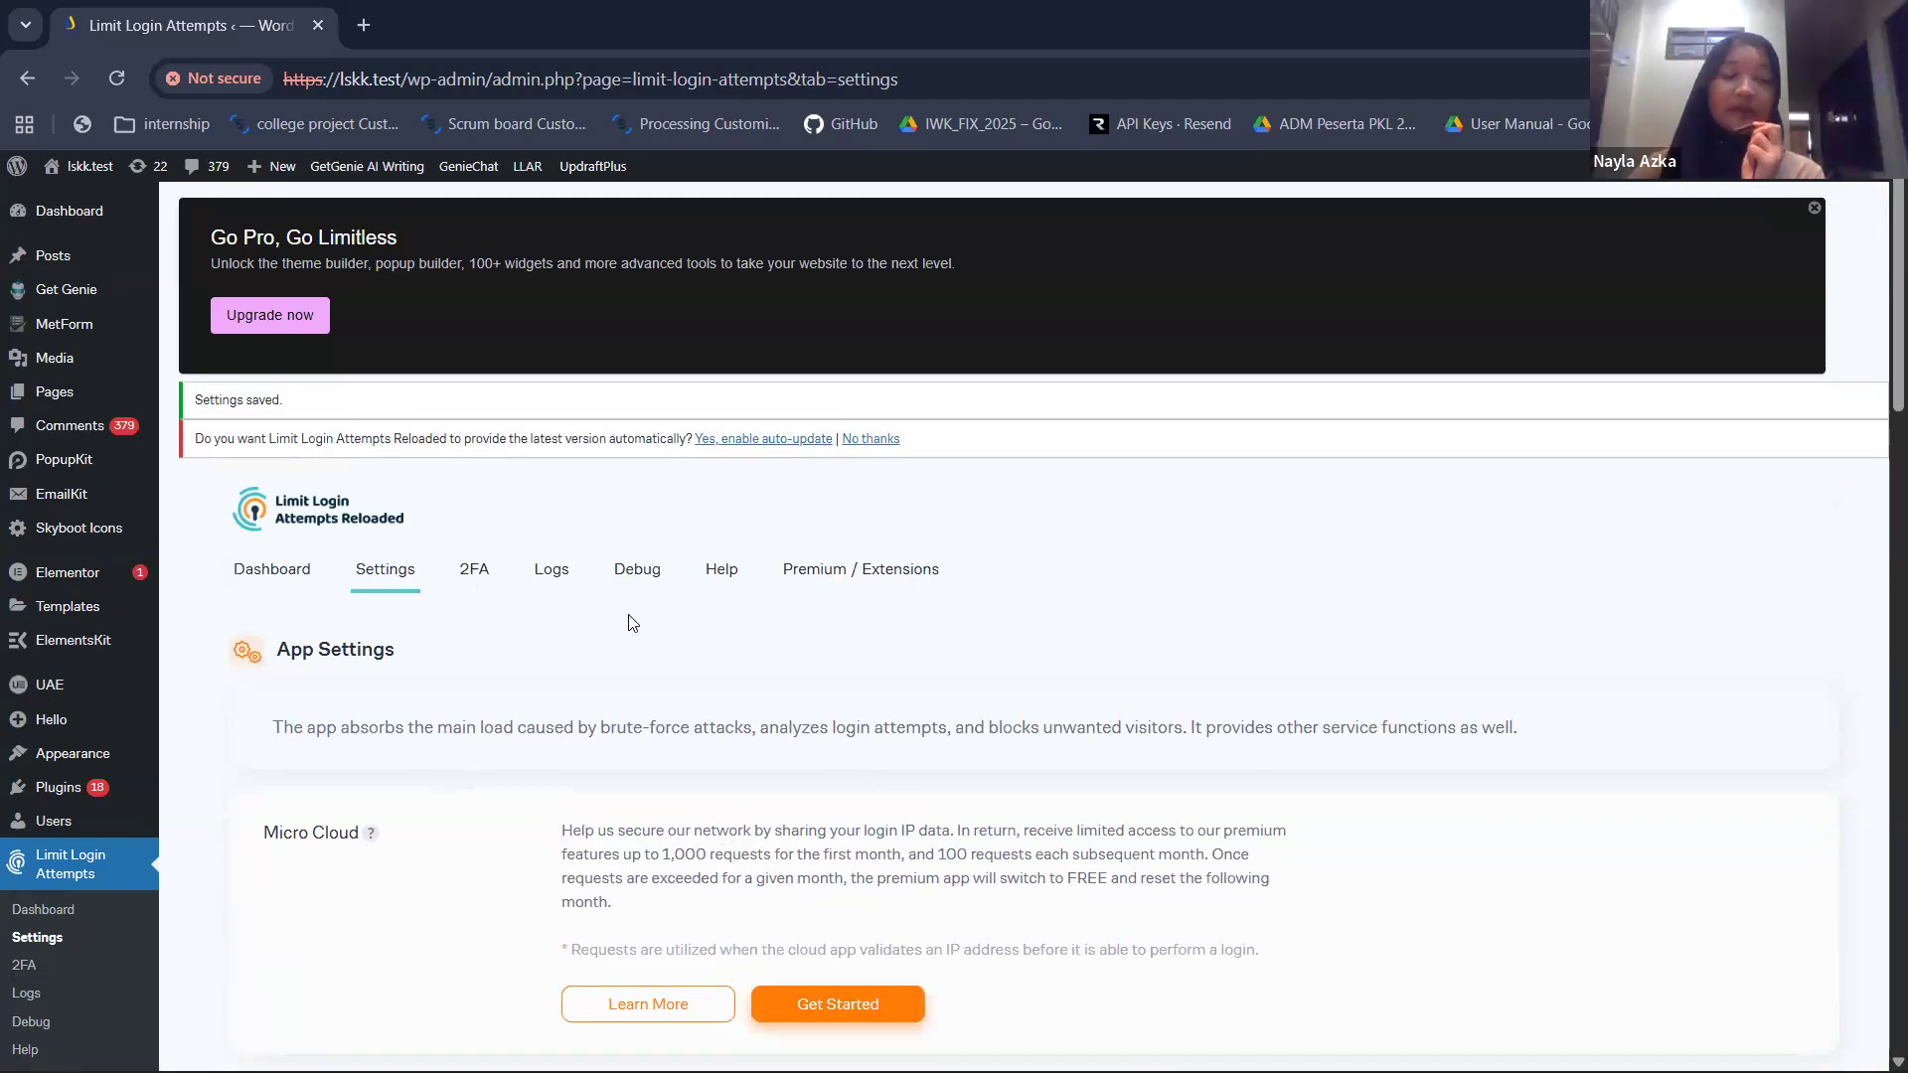
- Open the plugin's 2FA settings and examine the multi-factor authentication notes and the selectable user roles
{"action": "left_click", "coordinate": [474, 569]}
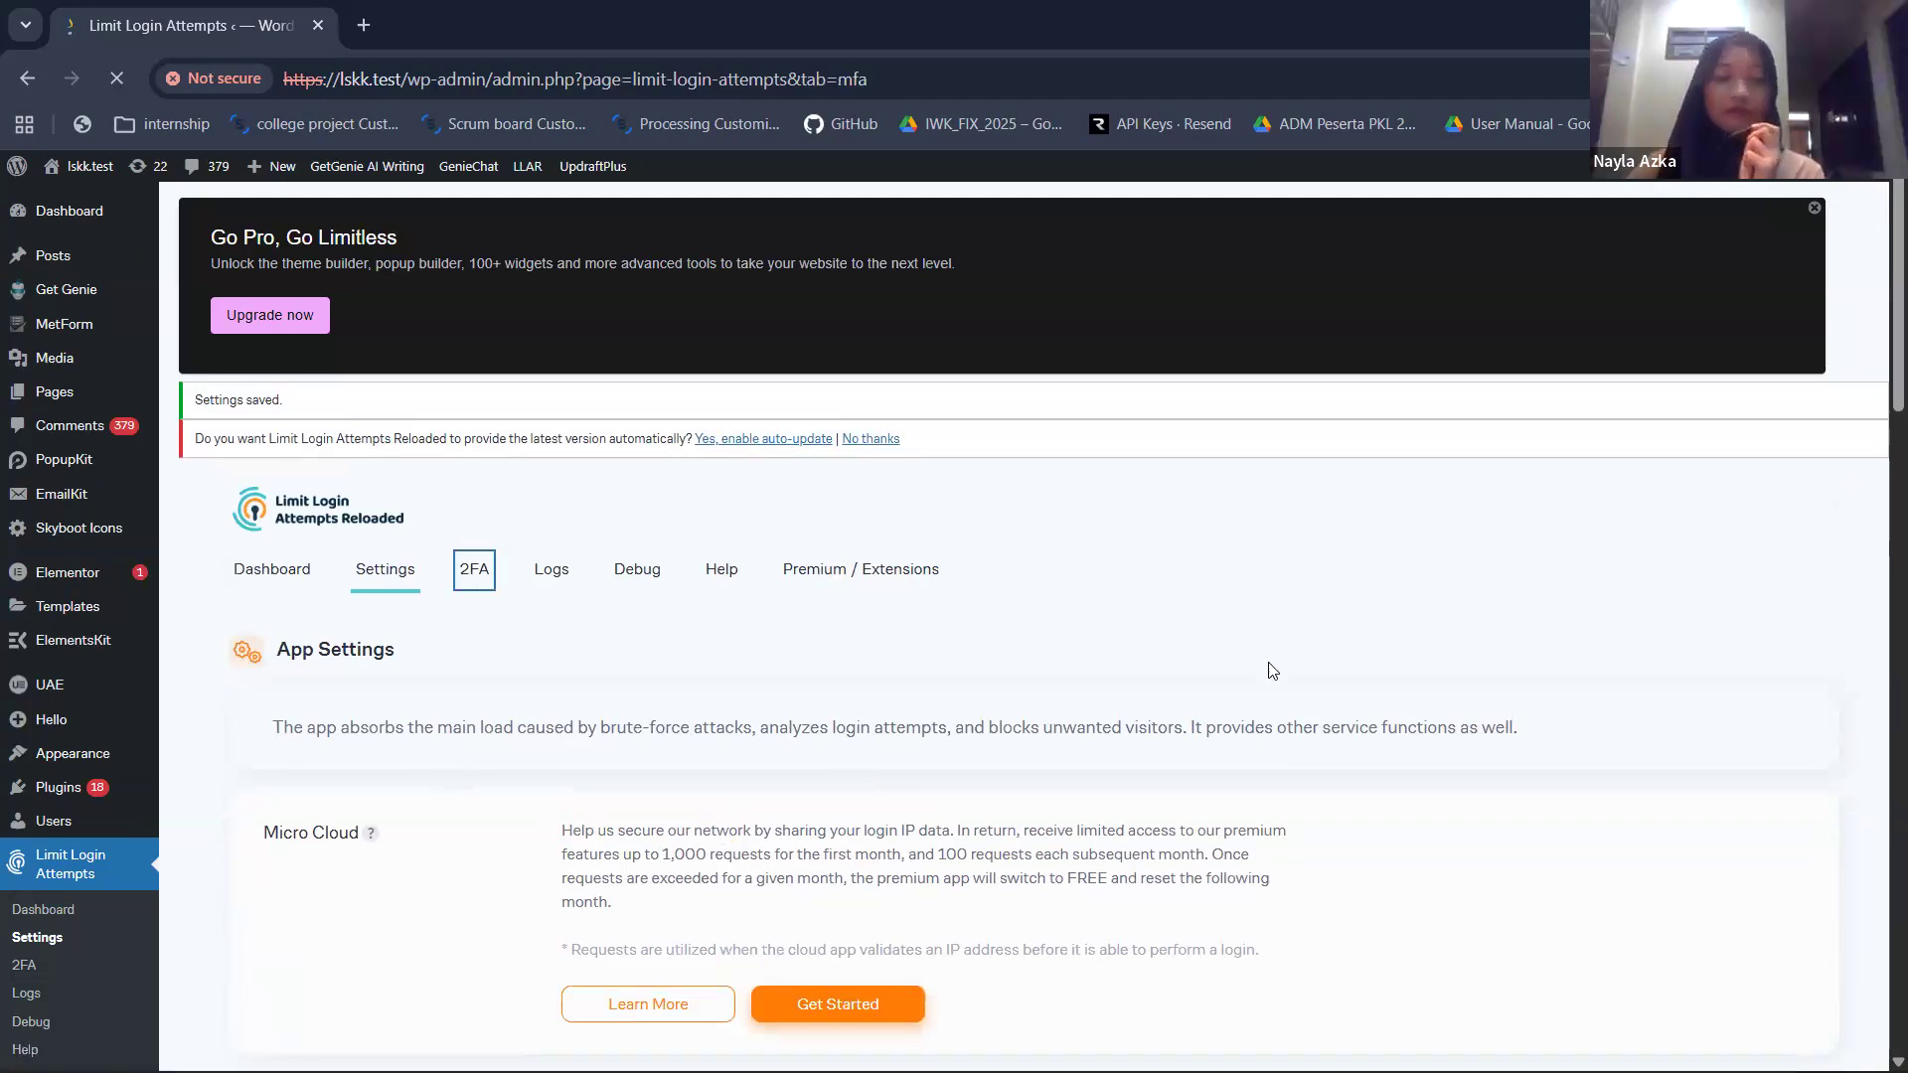
{"action": "scroll", "coordinate": [693, 729], "scroll_direction": "down", "scroll_amount": 3}
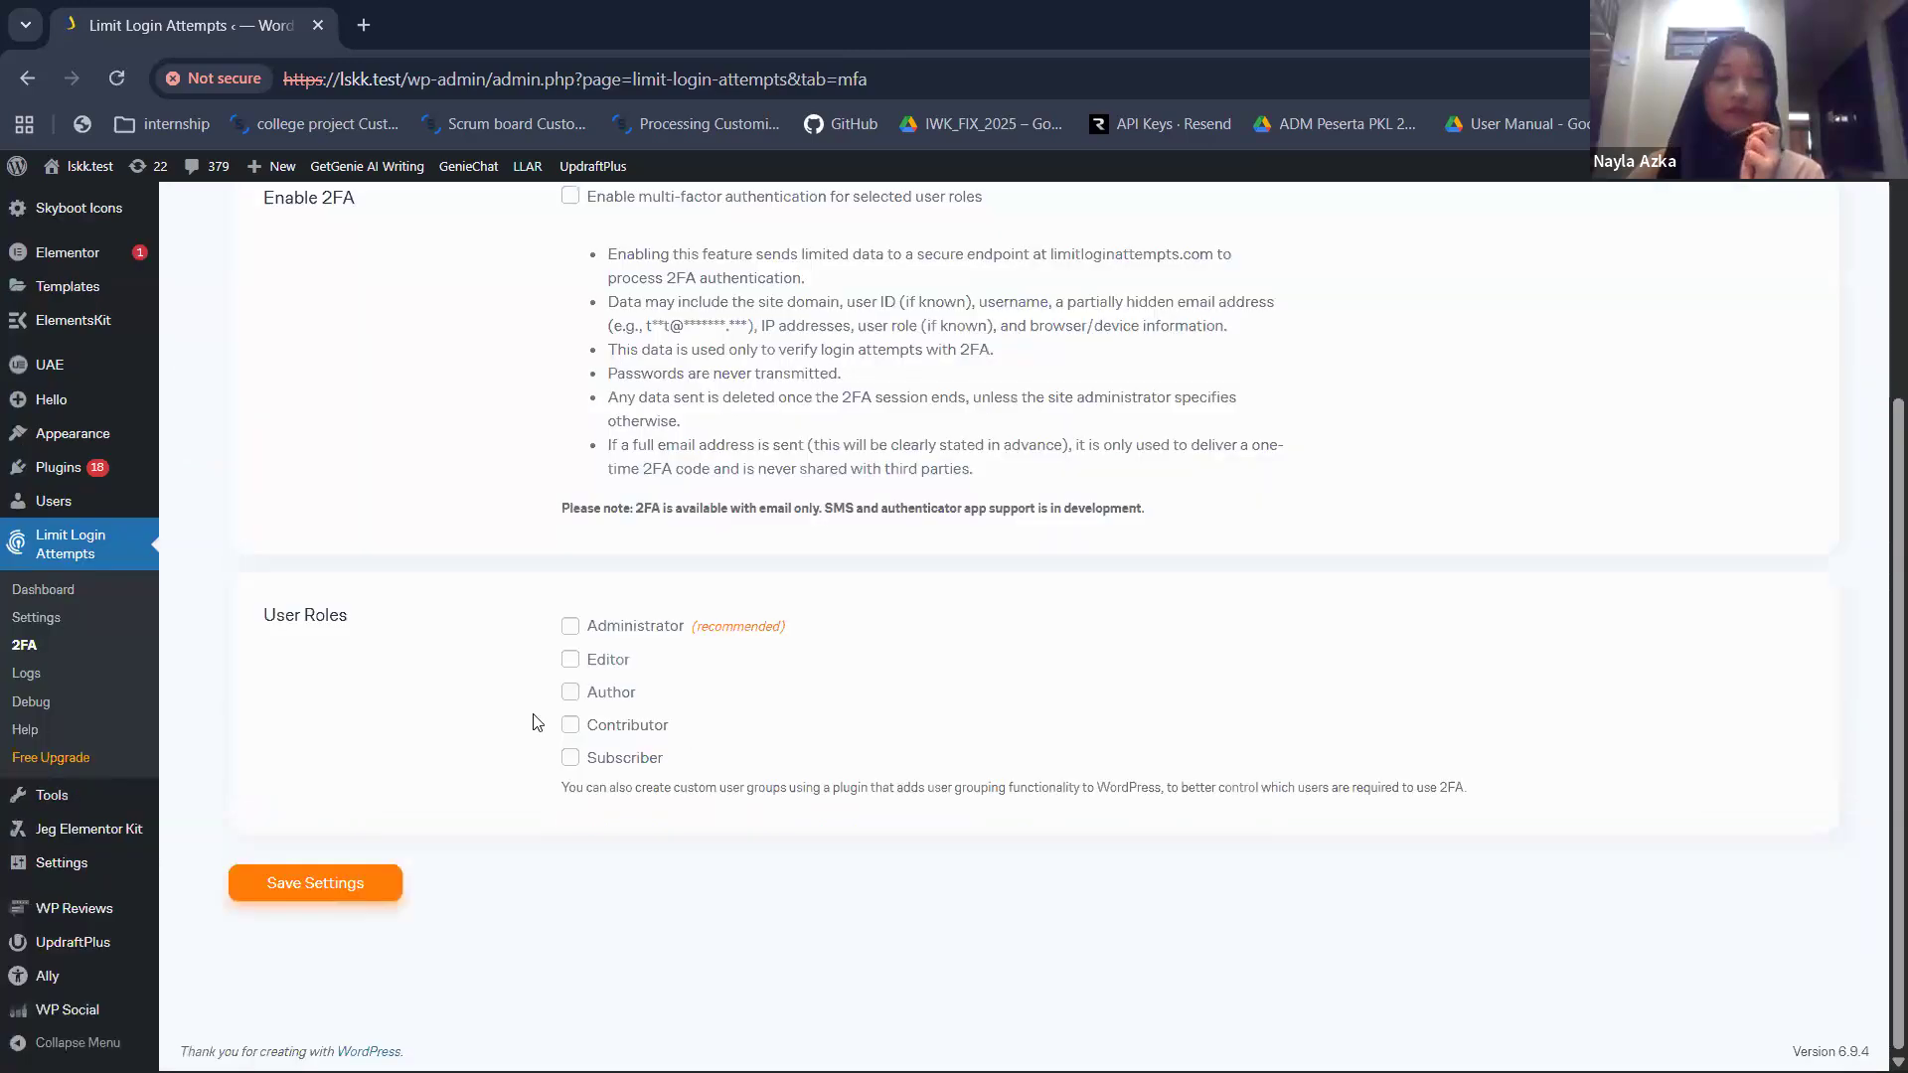
{"action": "scroll", "coordinate": [517, 746], "scroll_direction": "up", "scroll_amount": 1}
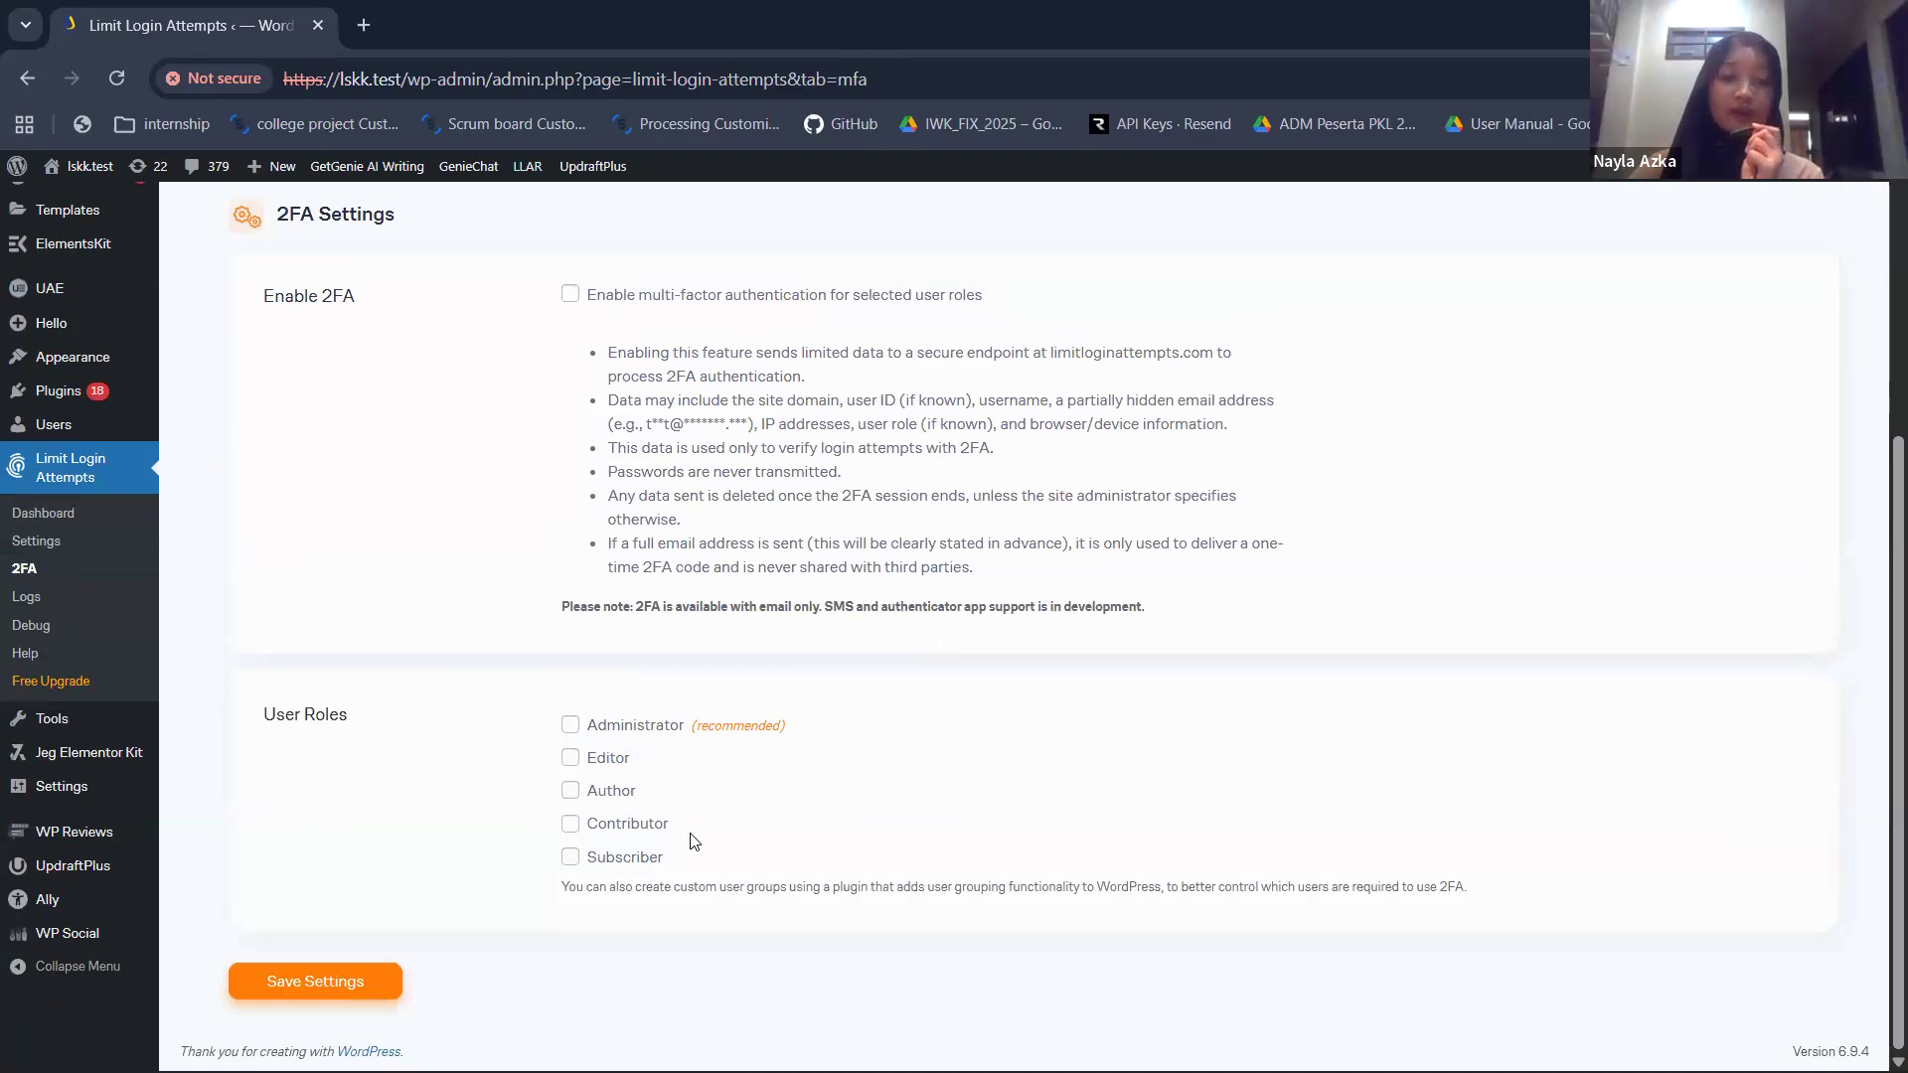
{"action": "scroll", "coordinate": [795, 677], "scroll_direction": "up", "scroll_amount": 4}
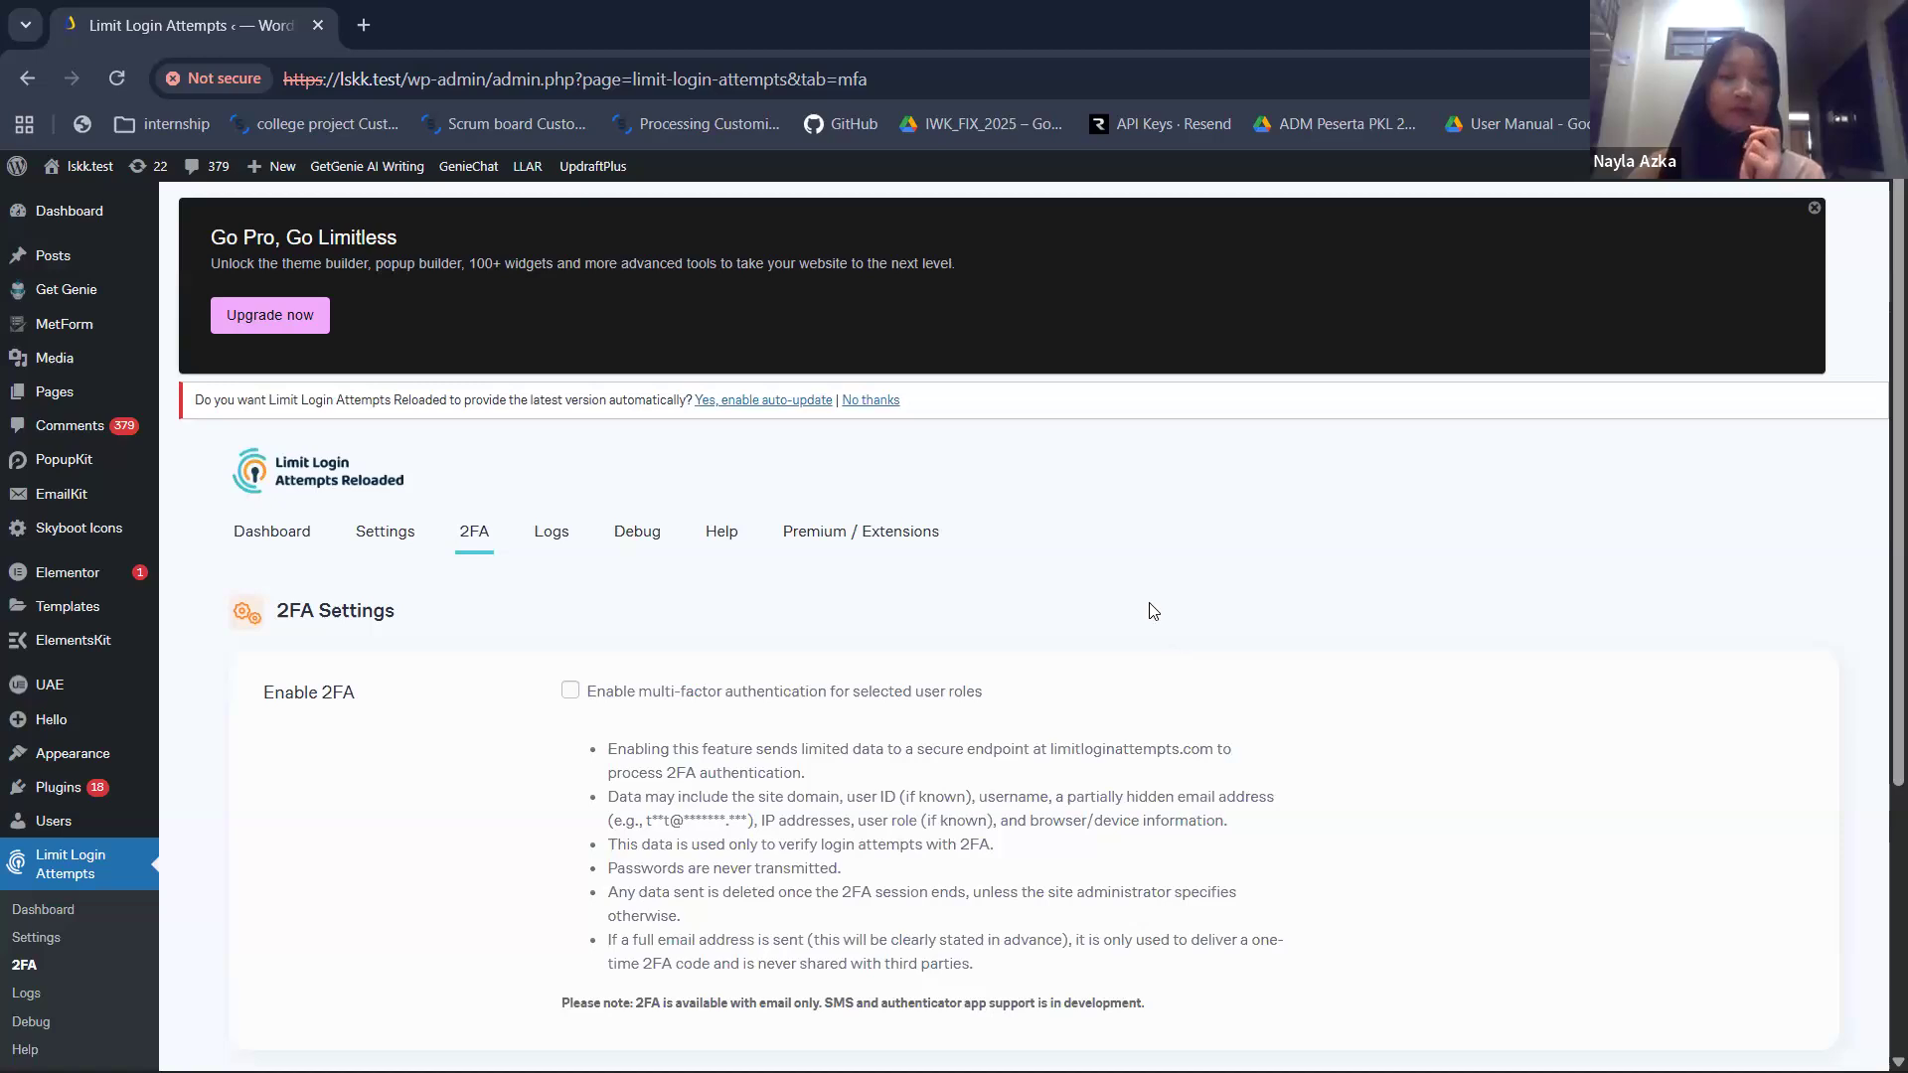
- Start enabling multi-factor authentication, tick the email and saved rescue links confirmations, and close the rescue links dialog without activating 2FA
{"action": "left_click", "coordinate": [569, 690]}
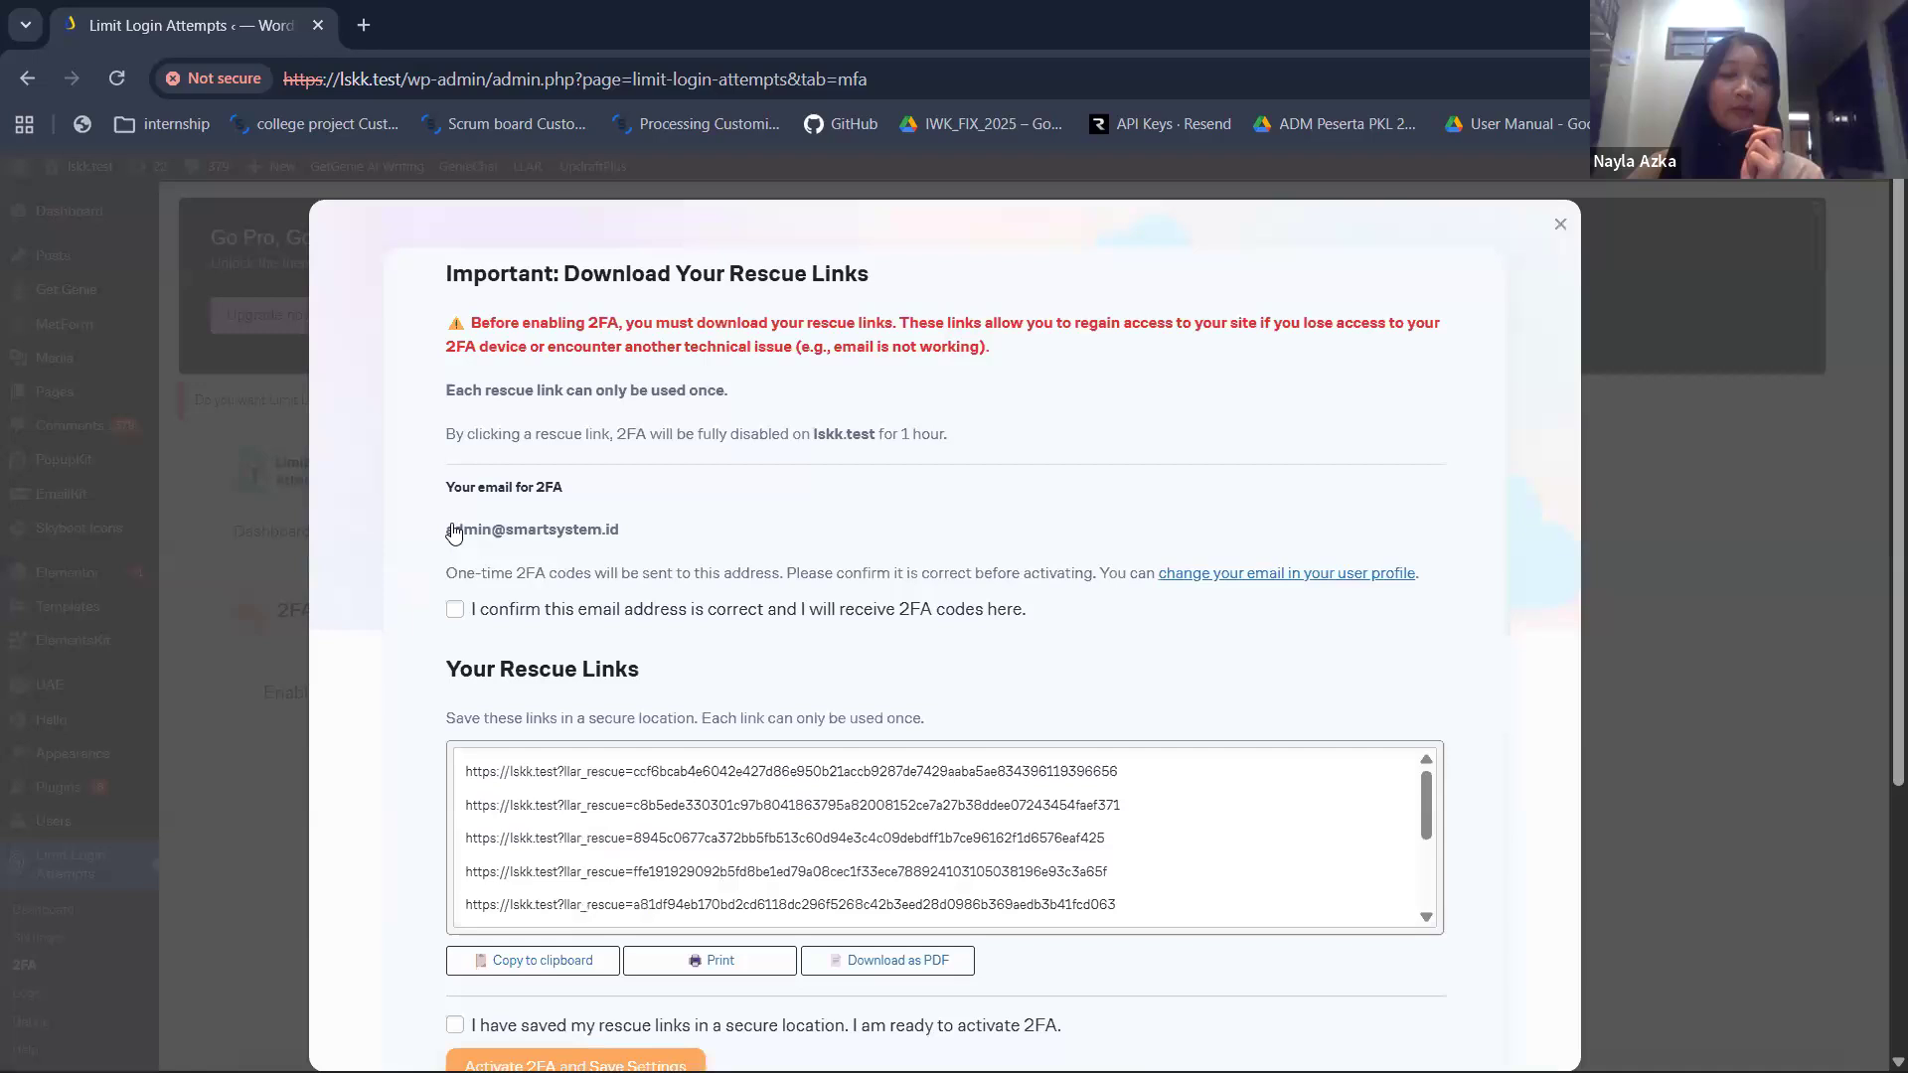
{"action": "scroll", "coordinate": [453, 533], "scroll_direction": "down", "scroll_amount": 1}
{"action": "left_click", "coordinate": [454, 518]}
{"action": "scroll", "coordinate": [716, 736], "scroll_direction": "down", "scroll_amount": 3}
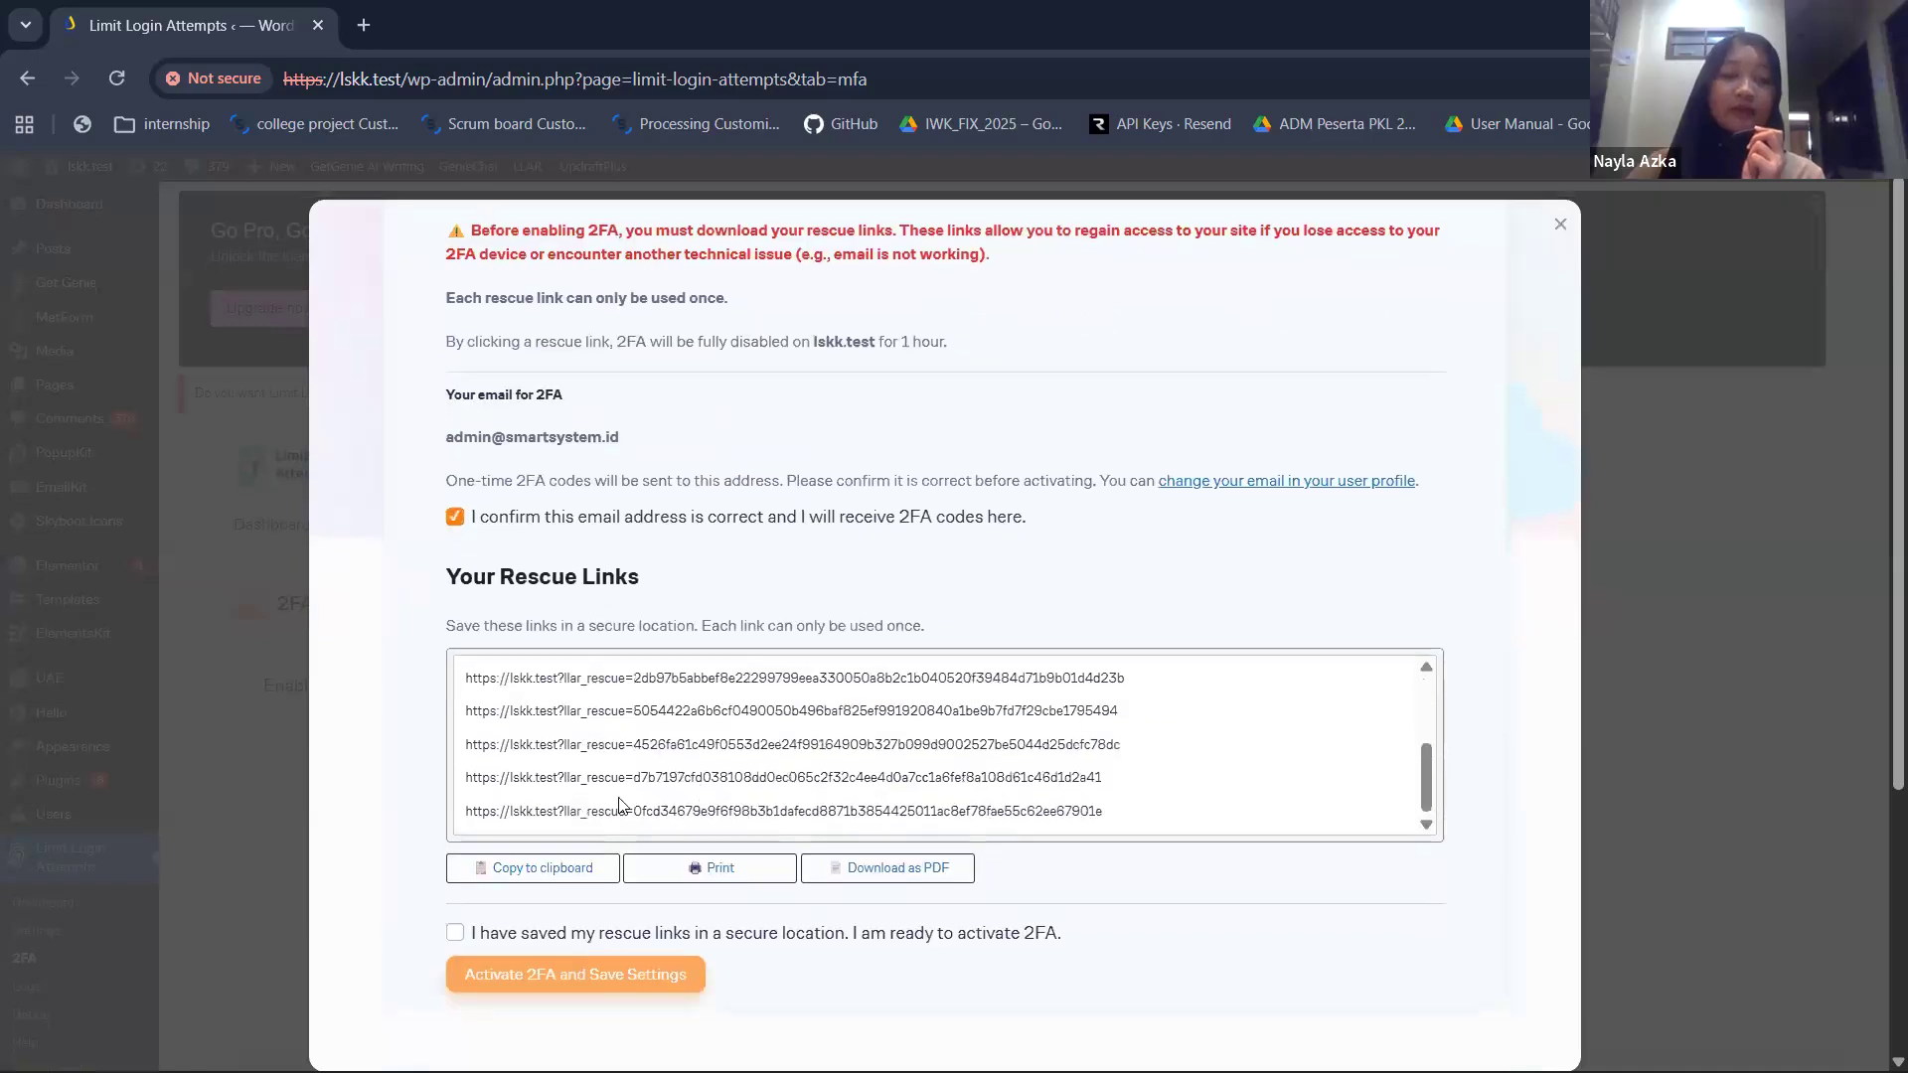
{"action": "scroll", "coordinate": [458, 942], "scroll_direction": "up", "scroll_amount": 1}
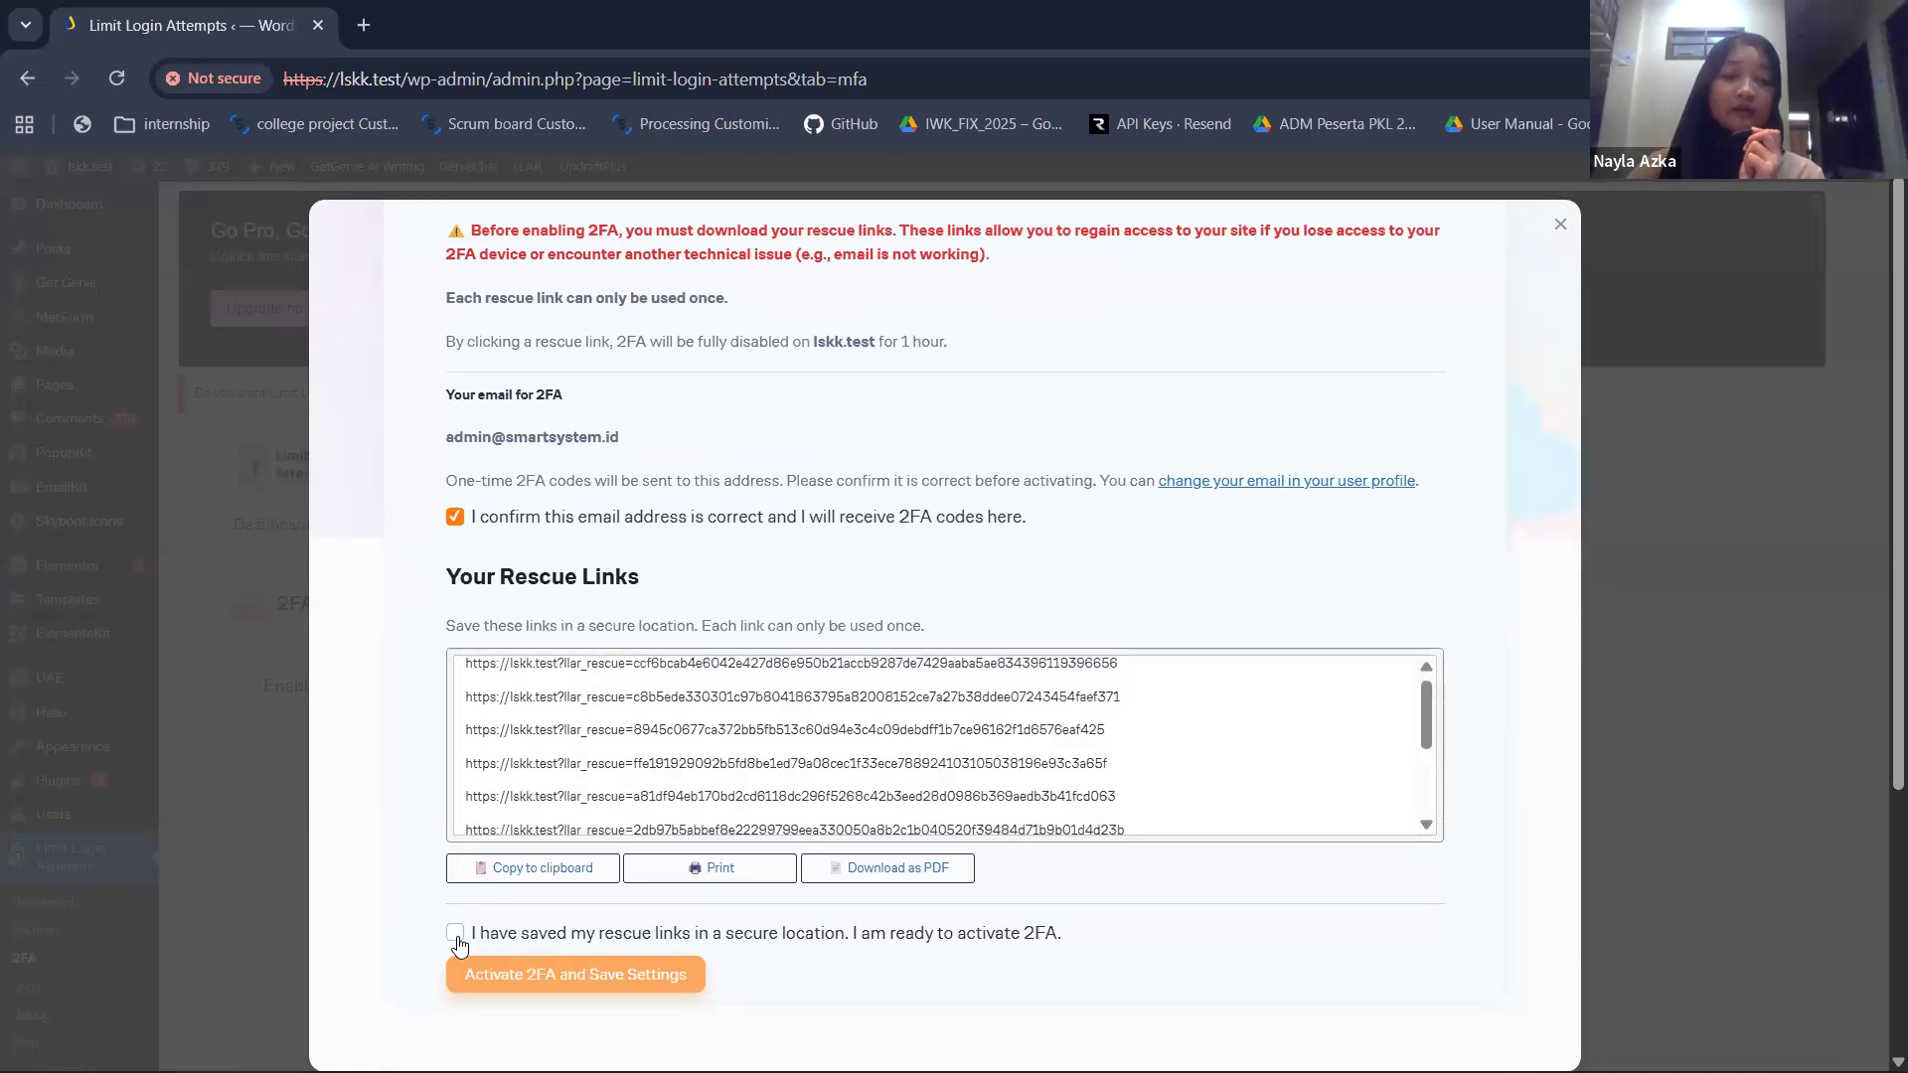
{"action": "left_click", "coordinate": [457, 936]}
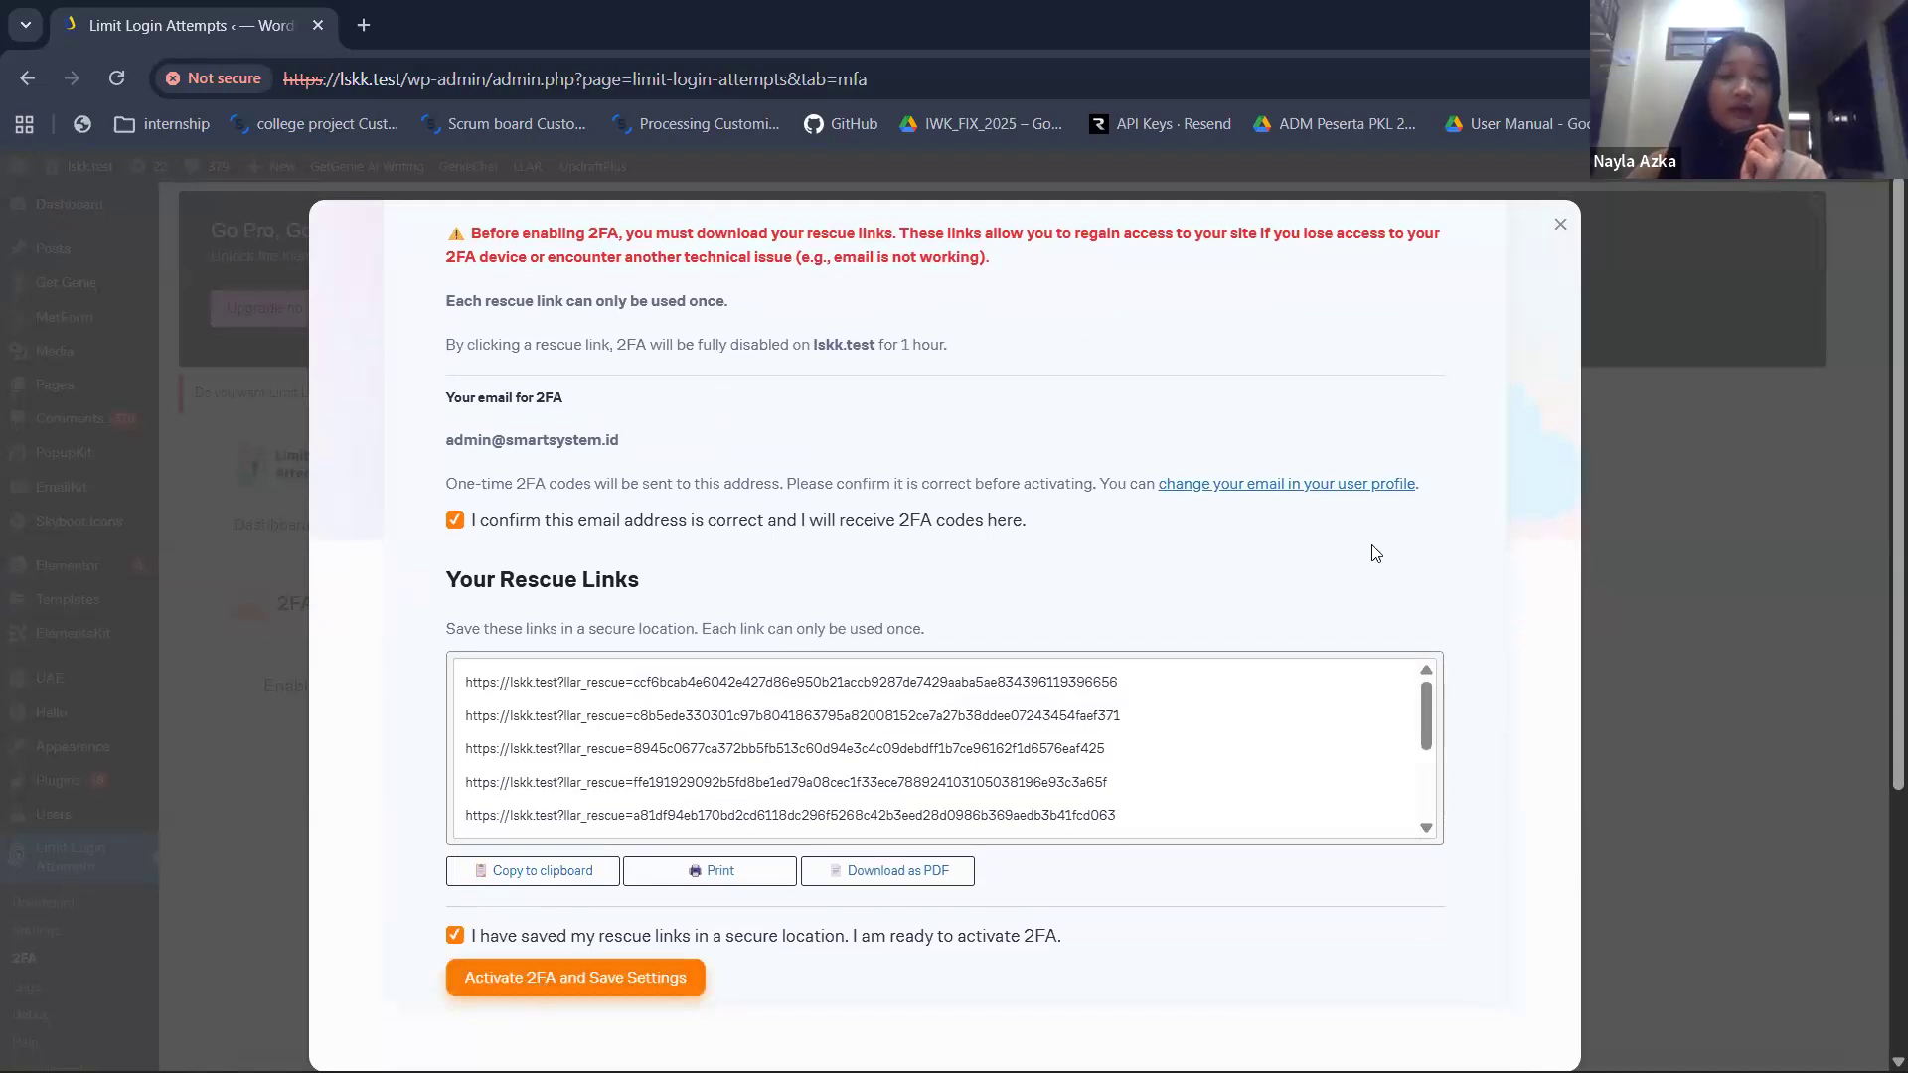
{"action": "left_click", "coordinate": [1563, 229]}
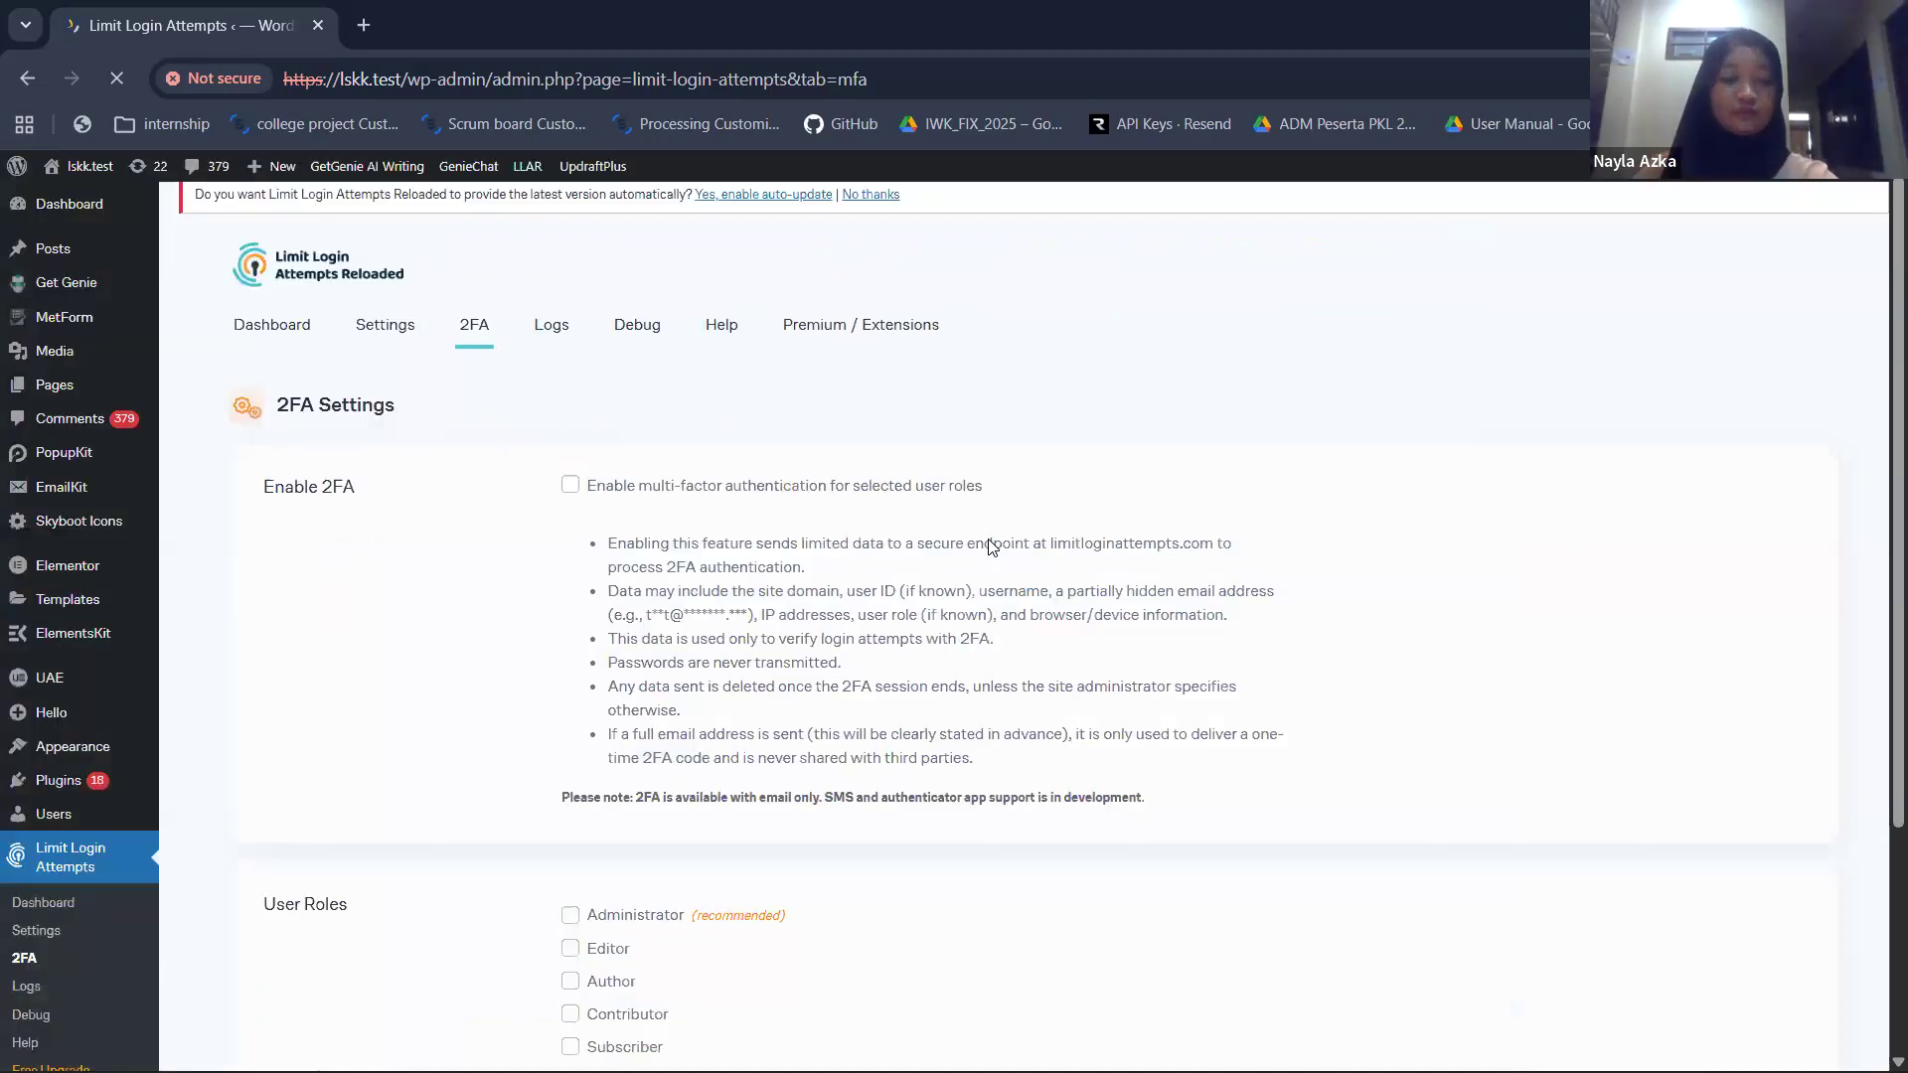
{"action": "scroll", "coordinate": [994, 547], "scroll_direction": "down", "scroll_amount": 3}
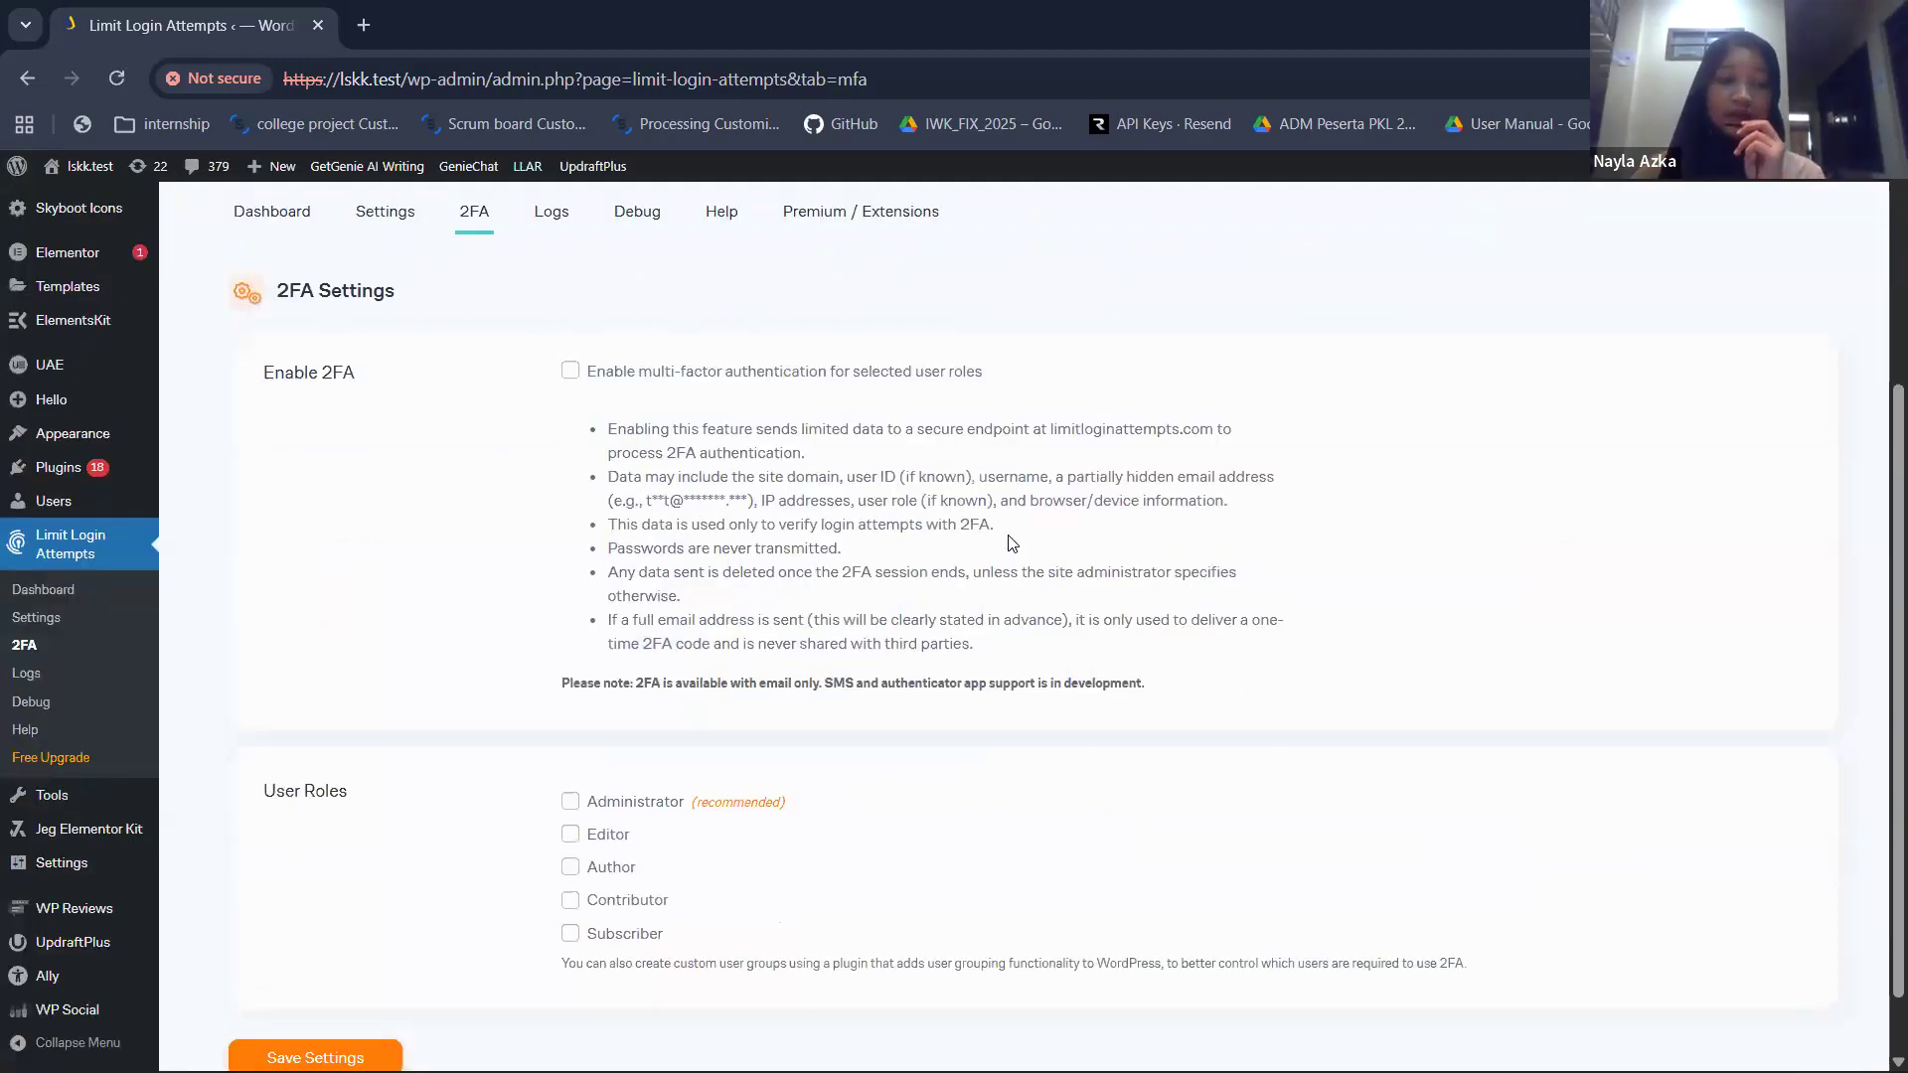